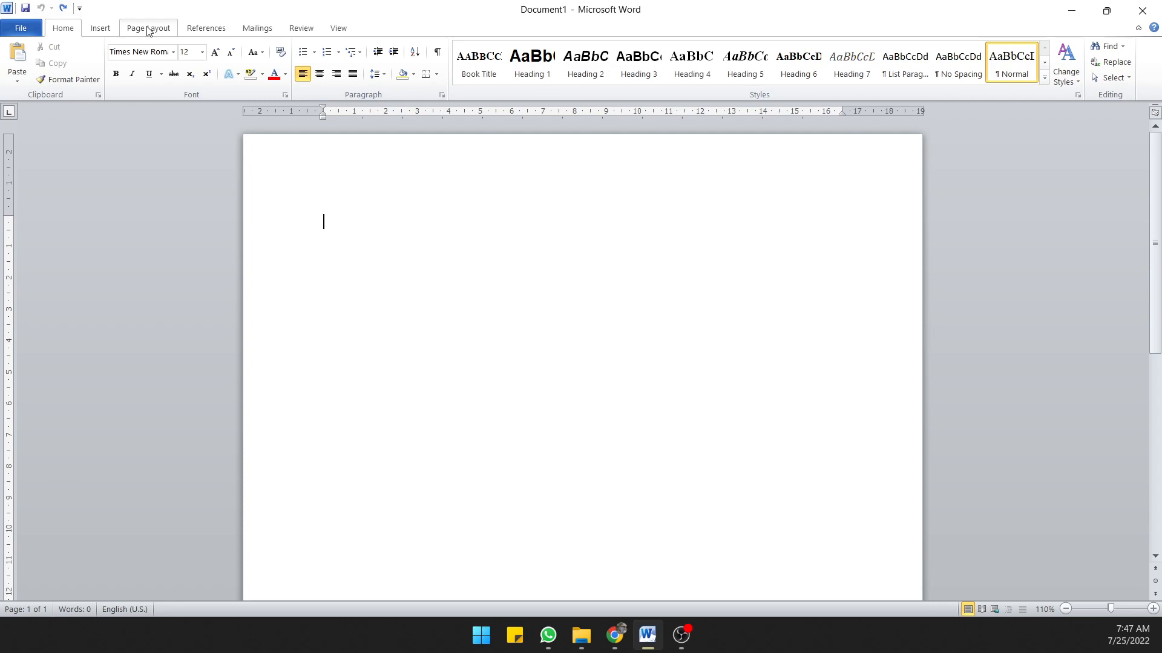
pyautogui.click(148, 31)
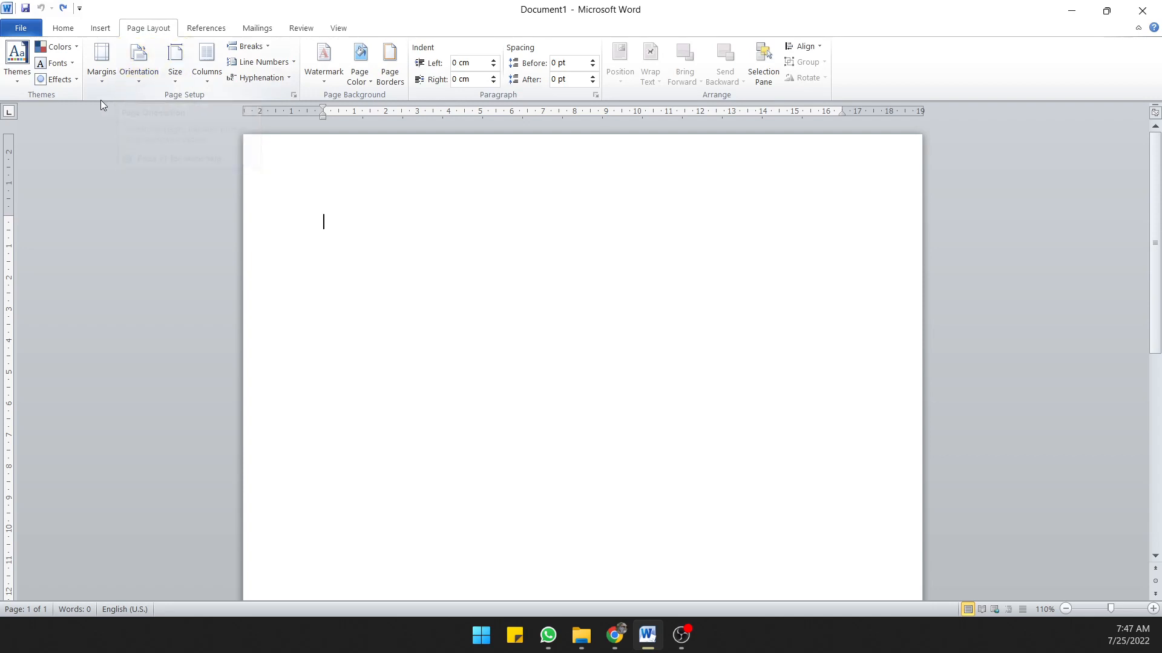
pyautogui.click(98, 82)
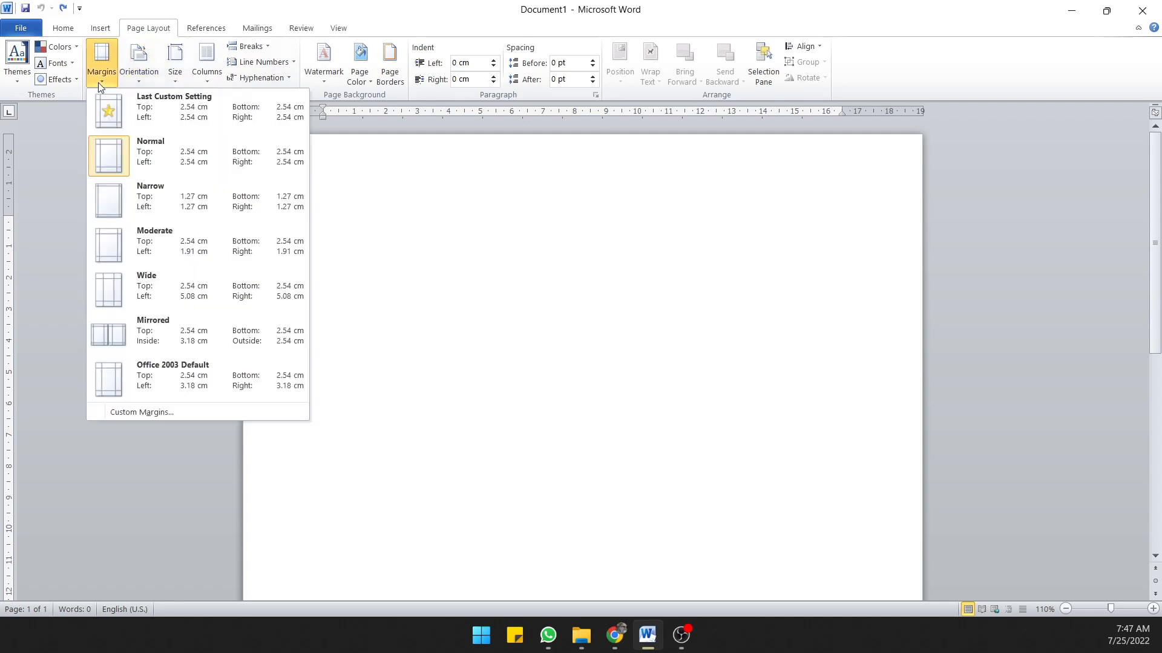
pyautogui.click(160, 414)
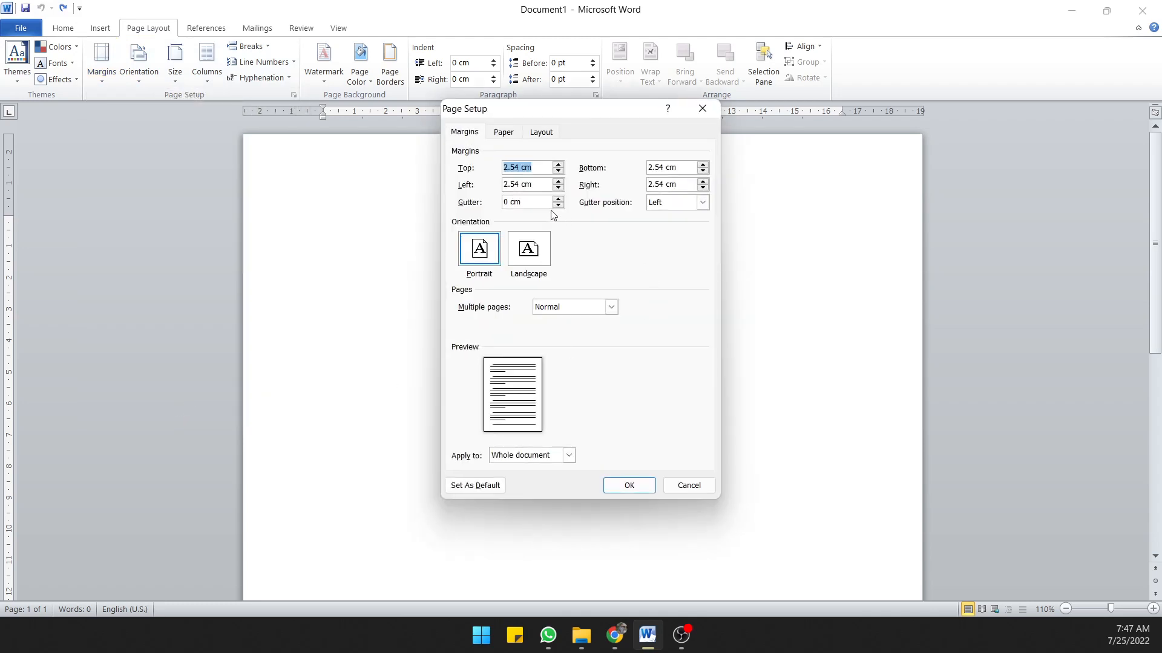
pyautogui.click(501, 134)
pyautogui.click(479, 130)
pyautogui.click(687, 488)
pyautogui.click(60, 30)
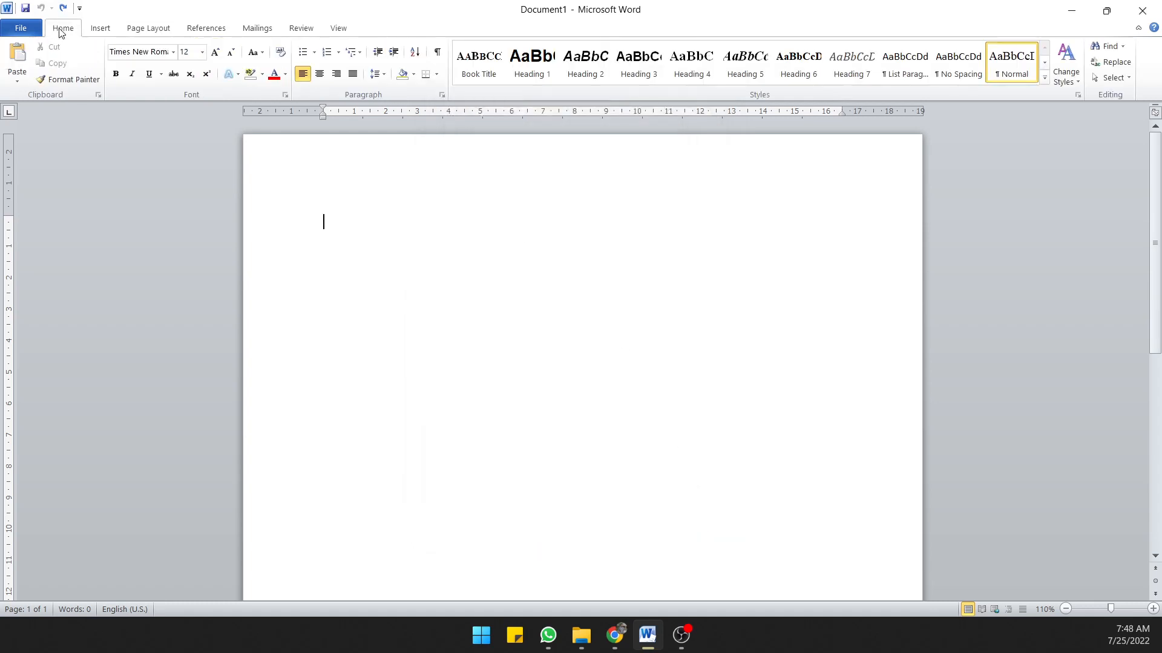
# Step: Set the page orientation to landscape and the paper size to A4 for the whole document
pyautogui.click(145, 29)
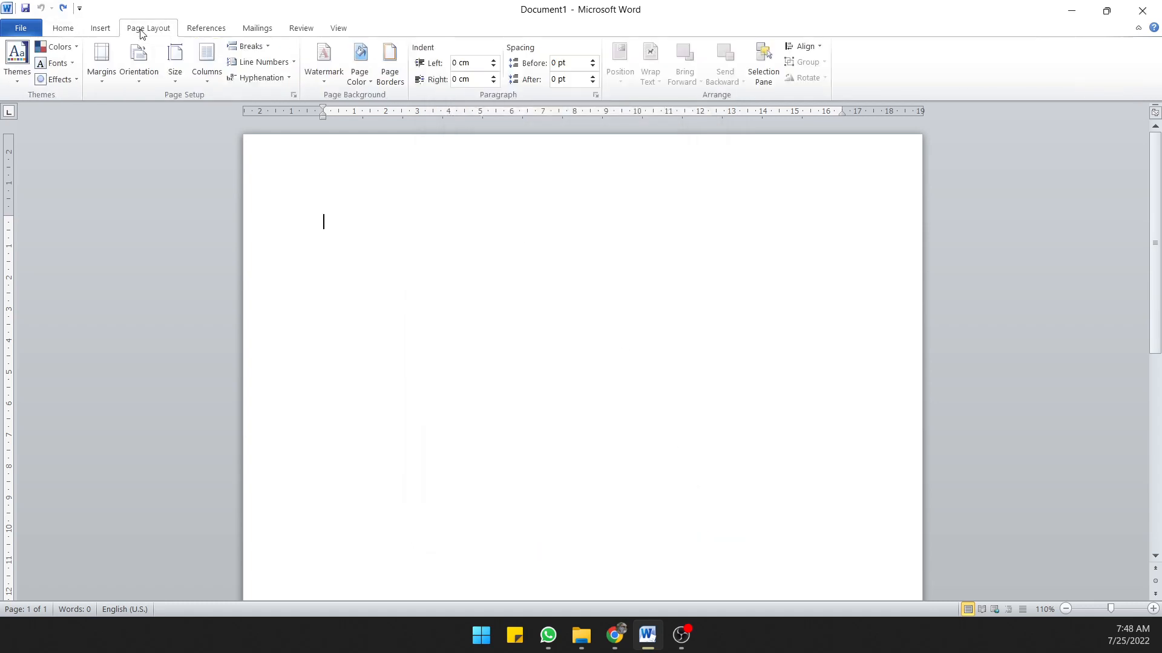
pyautogui.click(102, 88)
pyautogui.click(208, 415)
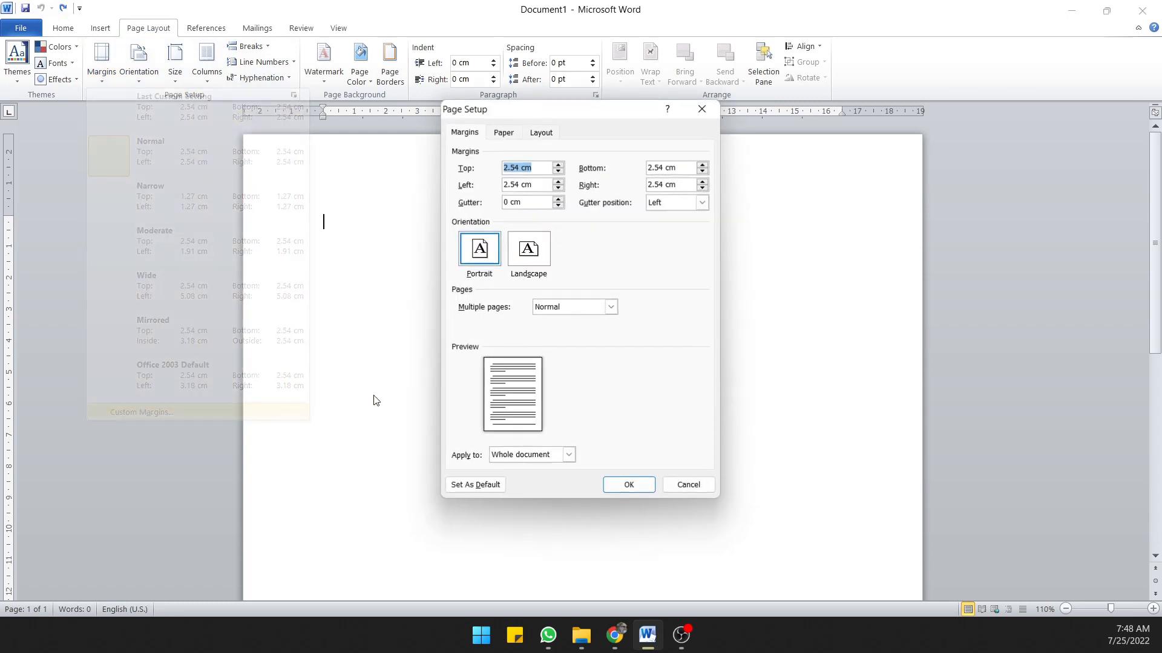
pyautogui.click(521, 246)
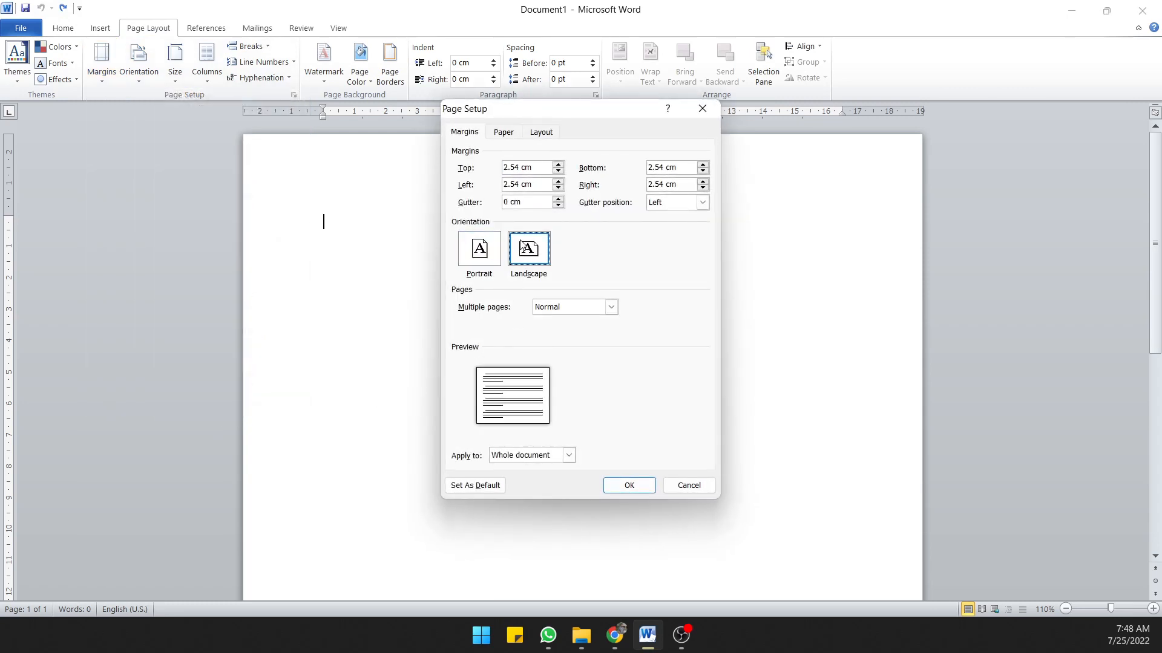
pyautogui.click(502, 135)
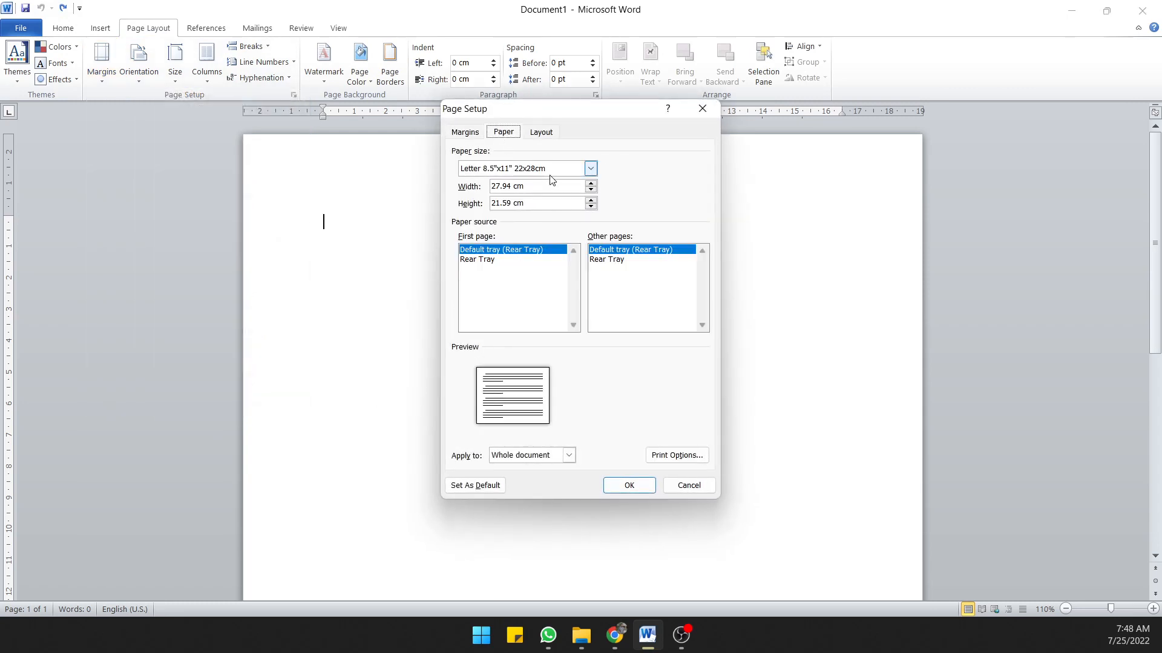
pyautogui.click(590, 169)
pyautogui.click(474, 211)
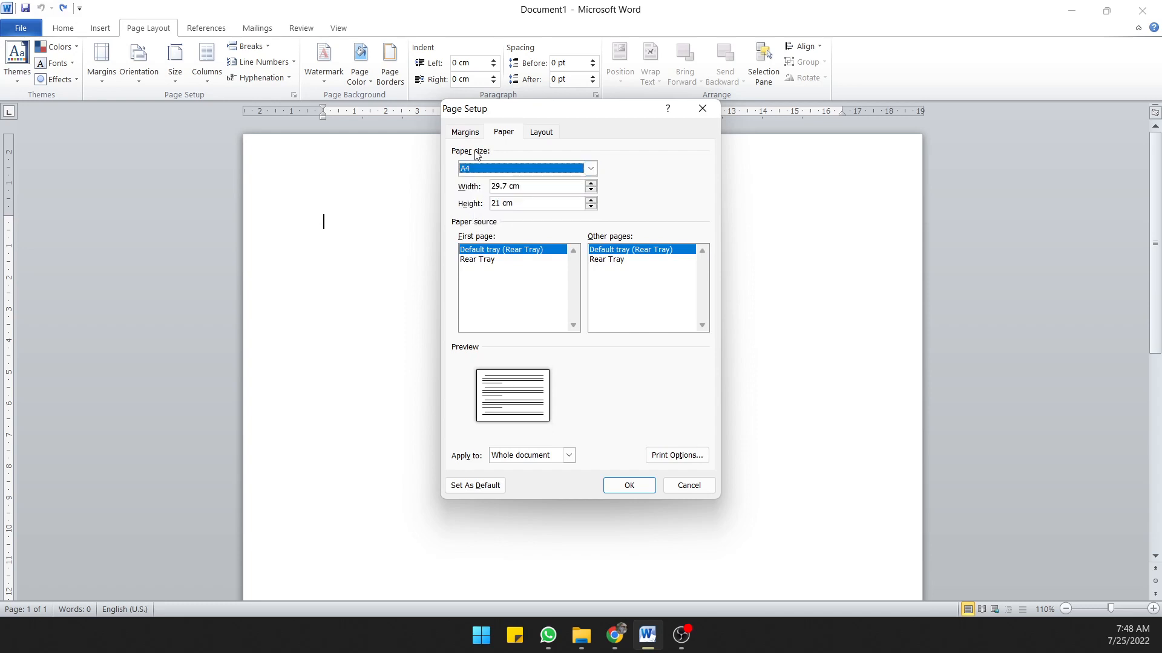
# Step: Set the top, left, bottom and right page margins to 2 cm and apply the page setup
pyautogui.click(473, 133)
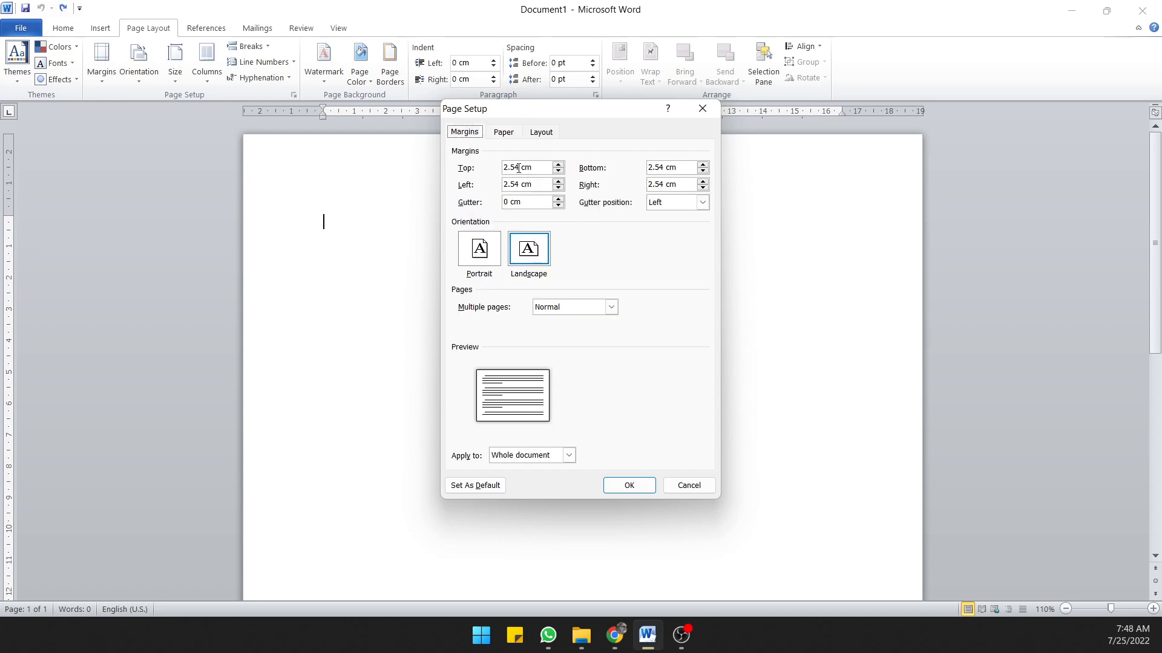
pyautogui.moveTo(518, 168); pyautogui.dragTo(503, 185)
pyautogui.write('2')
pyautogui.write('2')
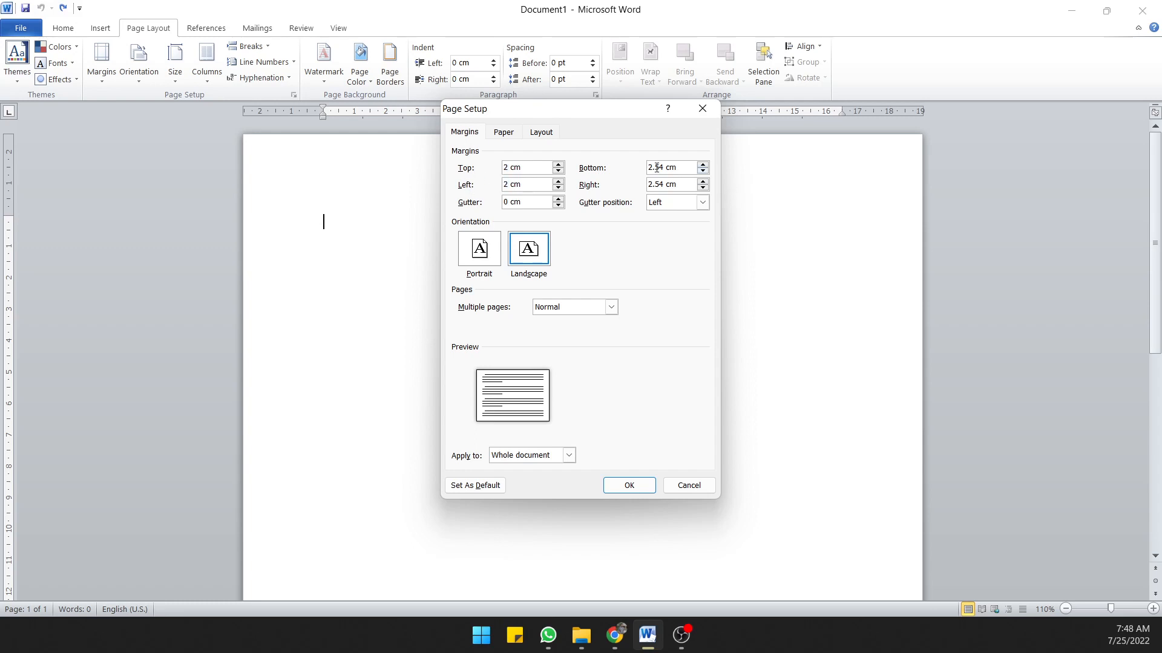
pyautogui.moveTo(664, 167); pyautogui.dragTo(603, 188)
pyautogui.write('2')
pyautogui.write('2')
pyautogui.click(628, 487)
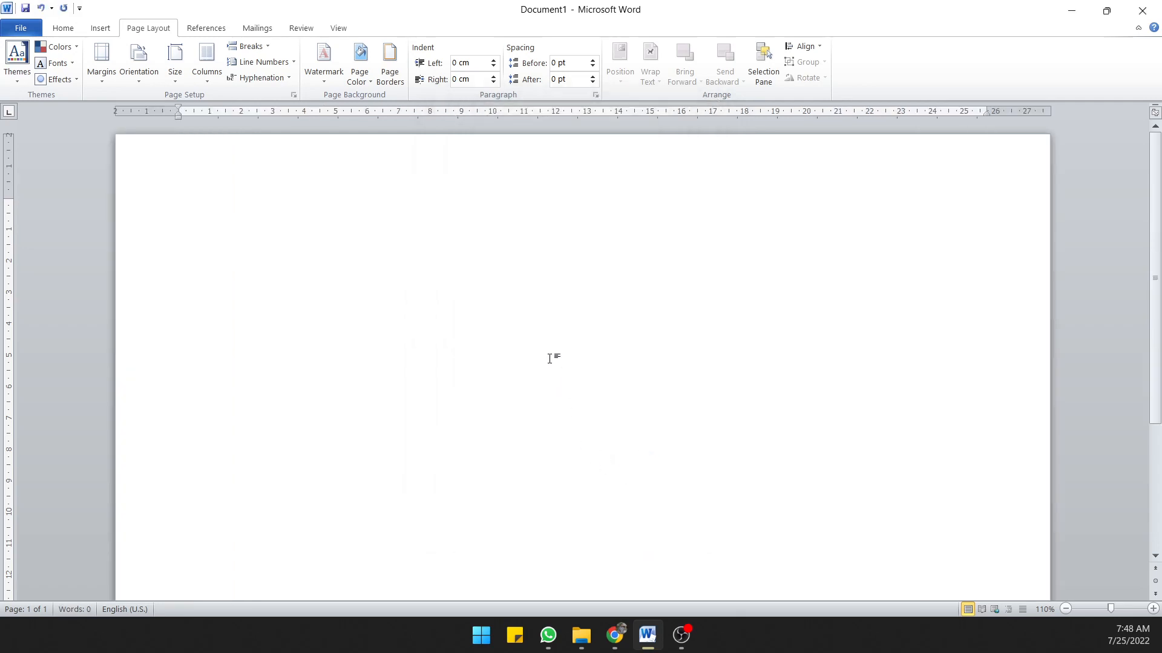
# Step: Enter the centred title "JADWAL TES BIMBEL AQILA MAGELANG" and start a left-aligned line below it
pyautogui.scroll(-3, 536, 332)
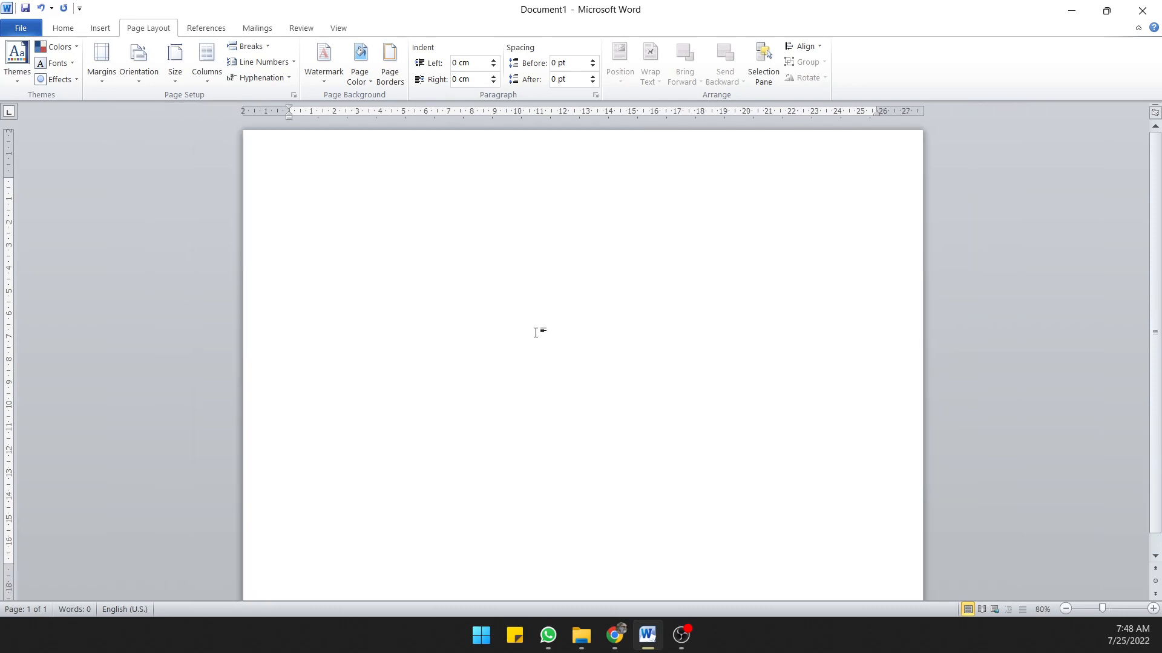
pyautogui.scroll(-2, 536, 333)
pyautogui.scroll(3, 550, 322)
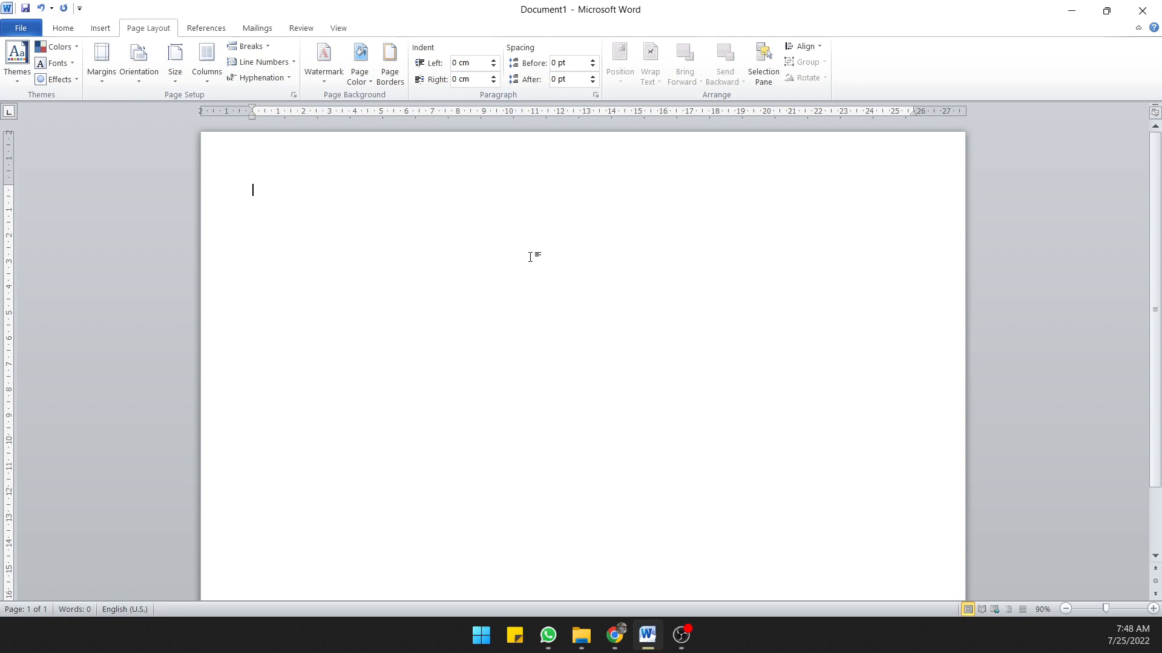
pyautogui.write('JADWAL T')
pyautogui.hotkey('ctrl', 'e')
pyautogui.write('BIMBEL A')
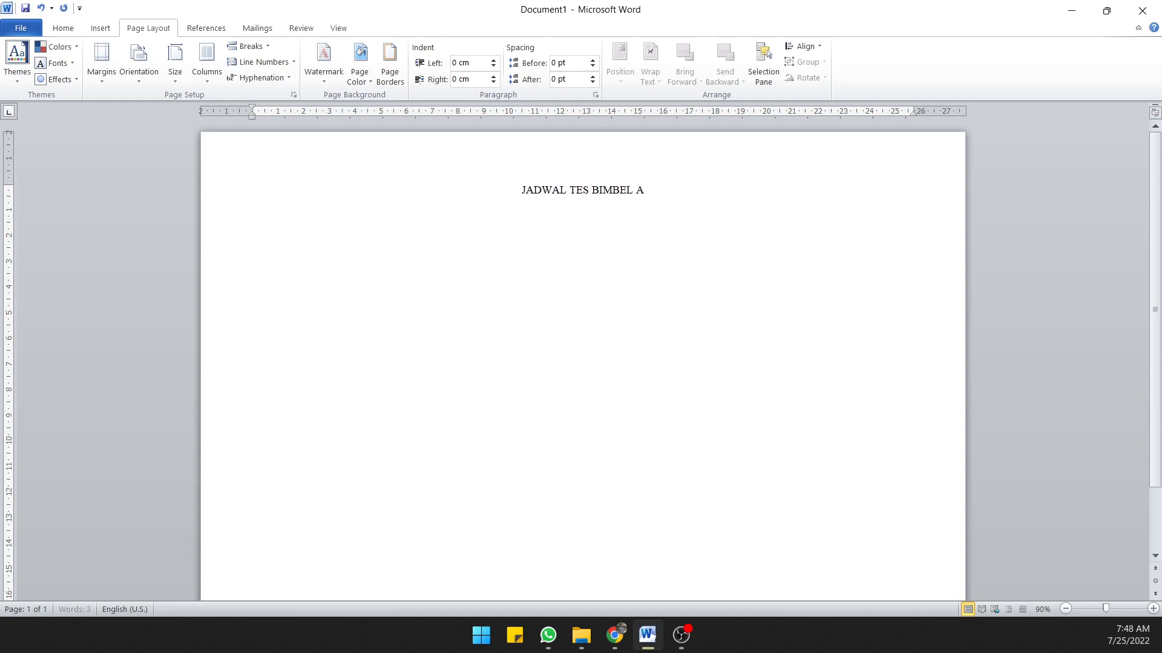
pyautogui.write('QILA MAG')
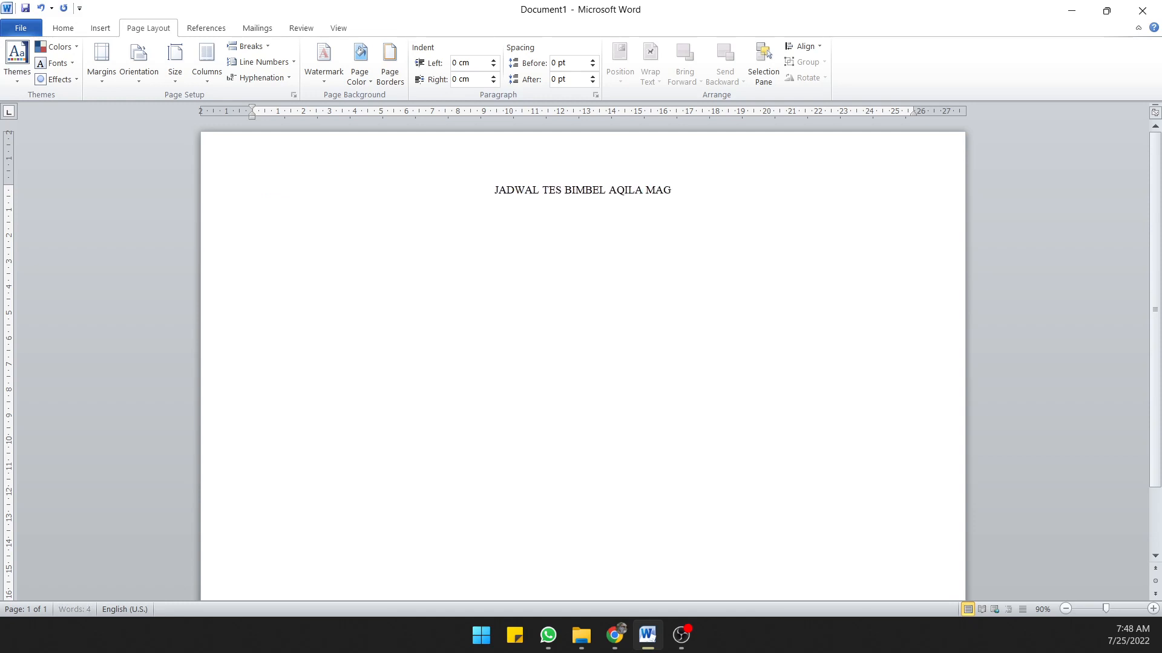
pyautogui.write('ELANG')
pyautogui.press('Return')
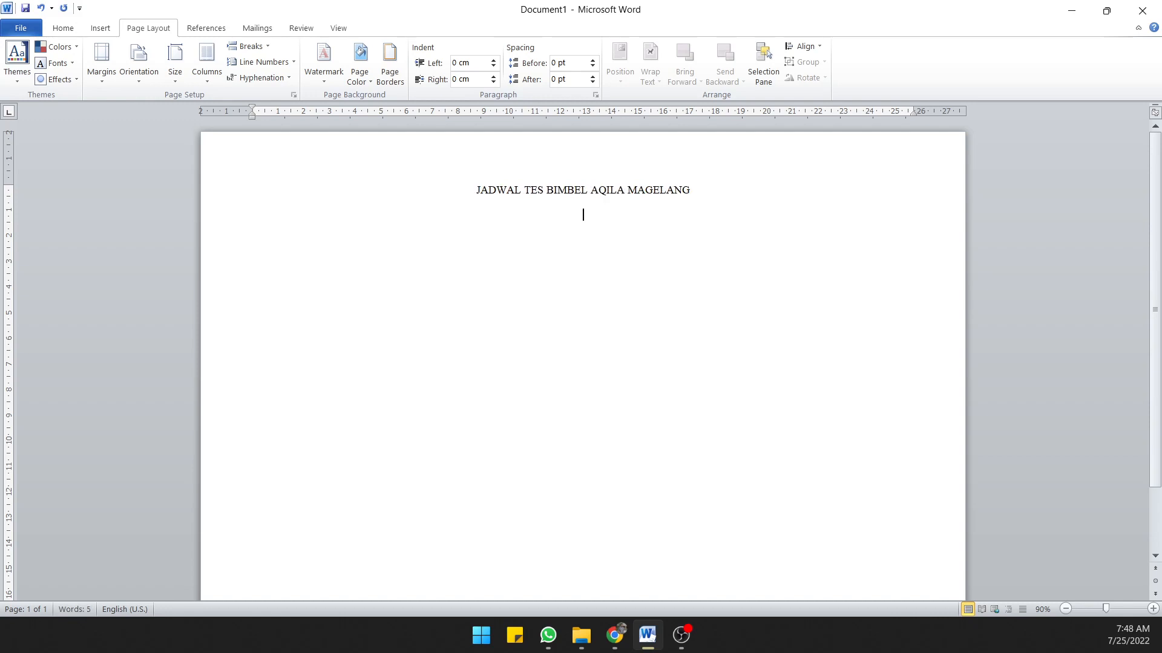
pyautogui.click(66, 27)
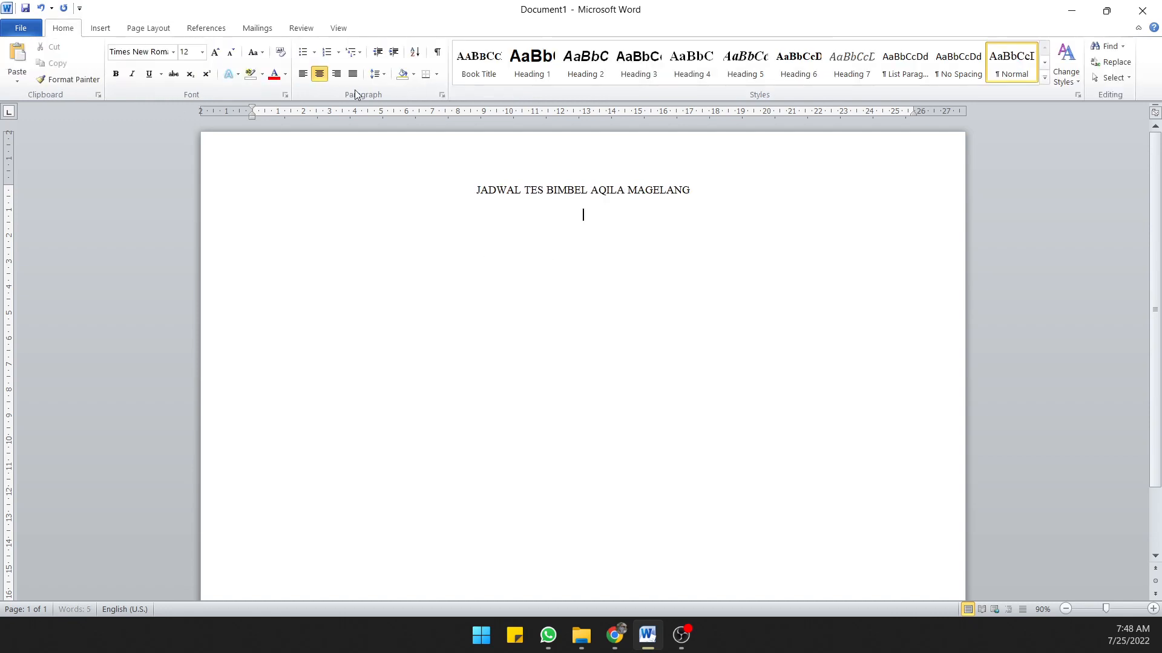
pyautogui.click(306, 79)
# Step: Try left alignment on the title line and restore its centred alignment
pyautogui.click(483, 189)
pyautogui.moveTo(471, 189); pyautogui.dragTo(697, 185)
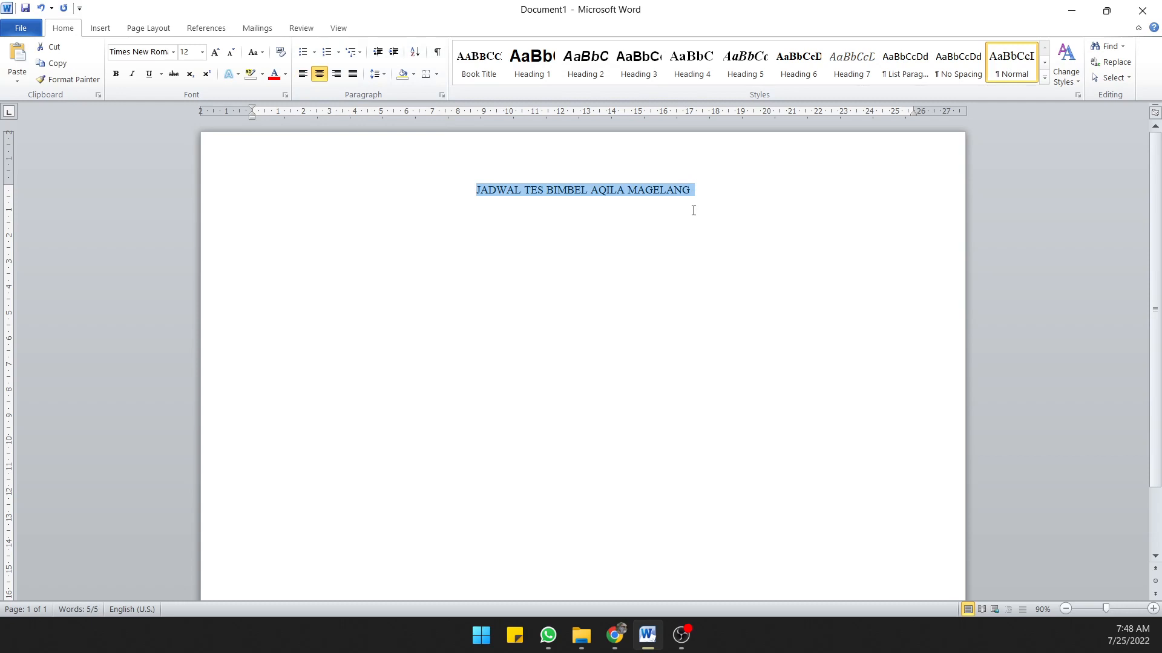
pyautogui.hotkey('ctrl', 'l')
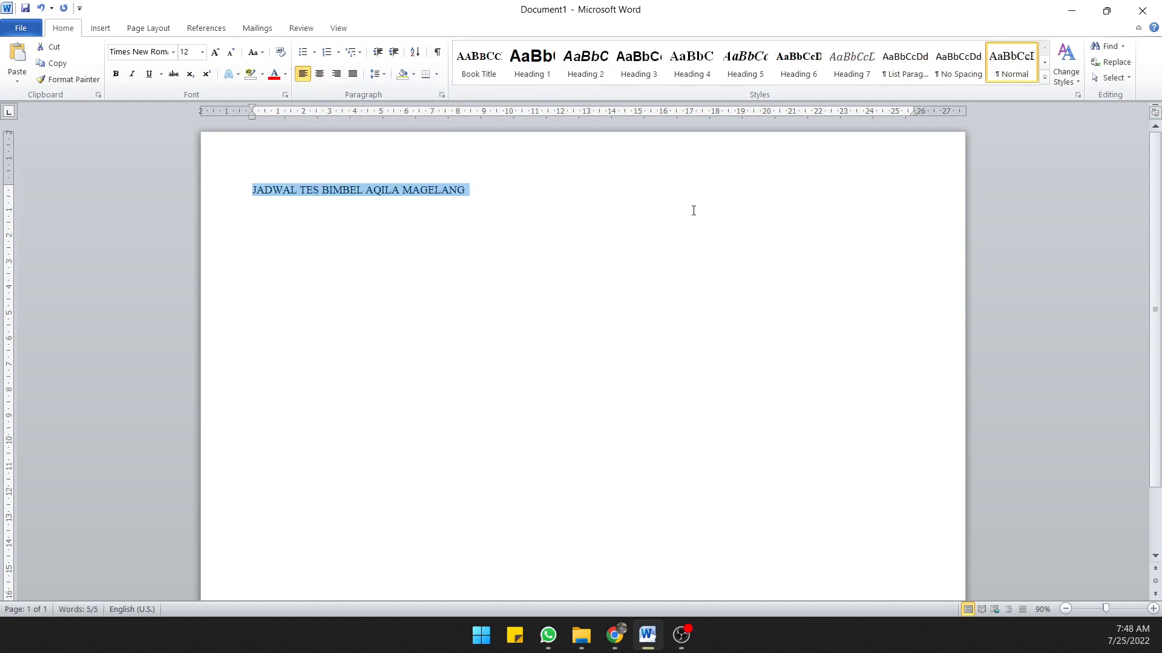
pyautogui.hotkey('ctrl', 'e')
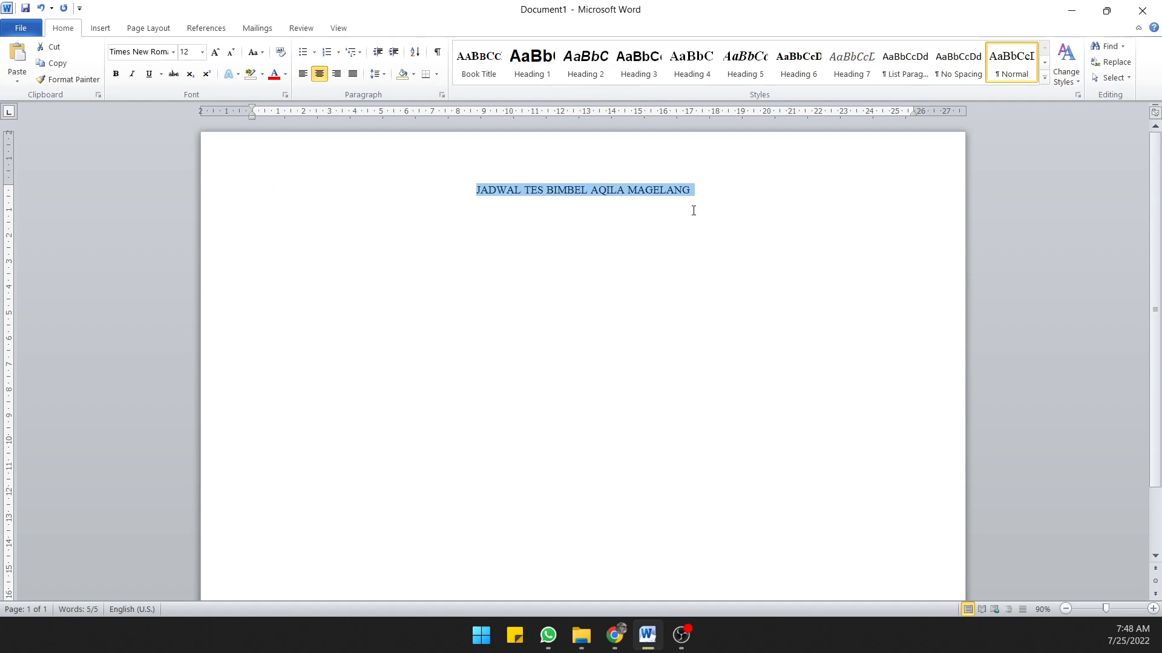
pyautogui.click(318, 75)
pyautogui.click(319, 75)
pyautogui.click(319, 75)
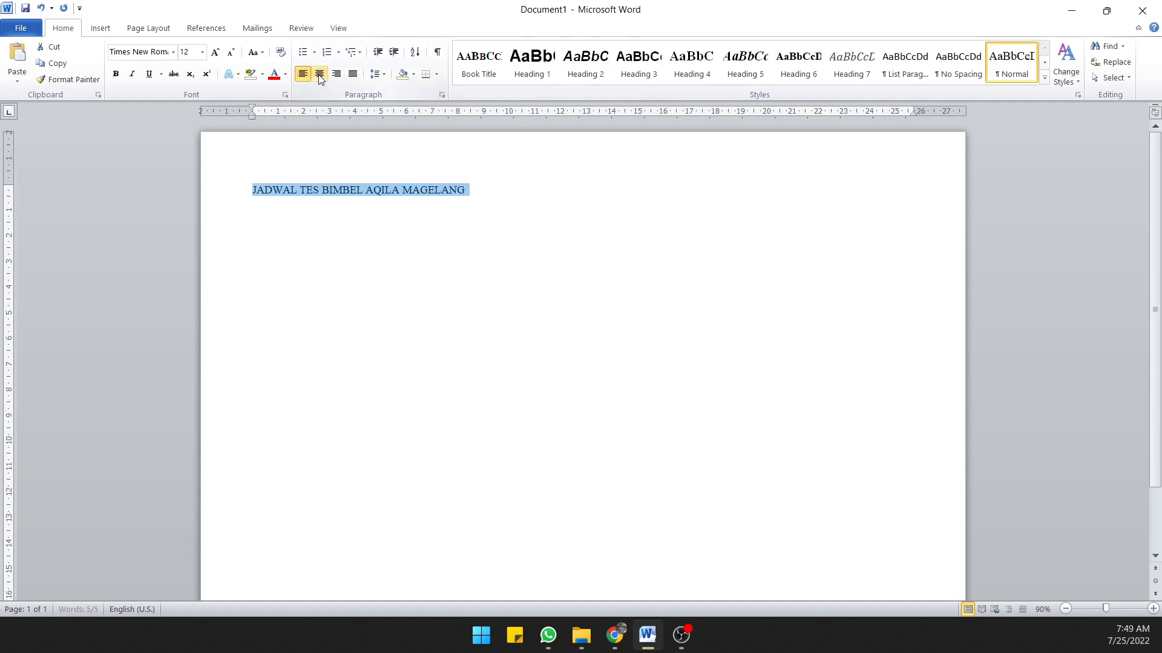
pyautogui.click(319, 75)
# Step: Insert a table with seven columns and two rows below the title, and add a third row at its end
pyautogui.click(492, 240)
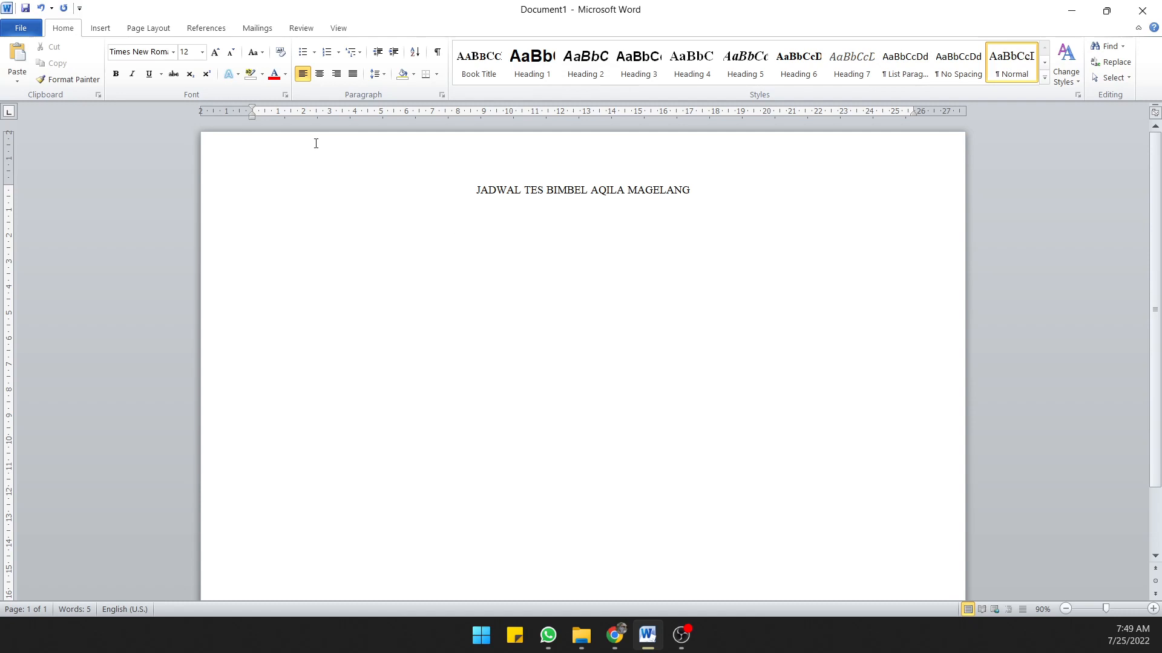
pyautogui.click(100, 28)
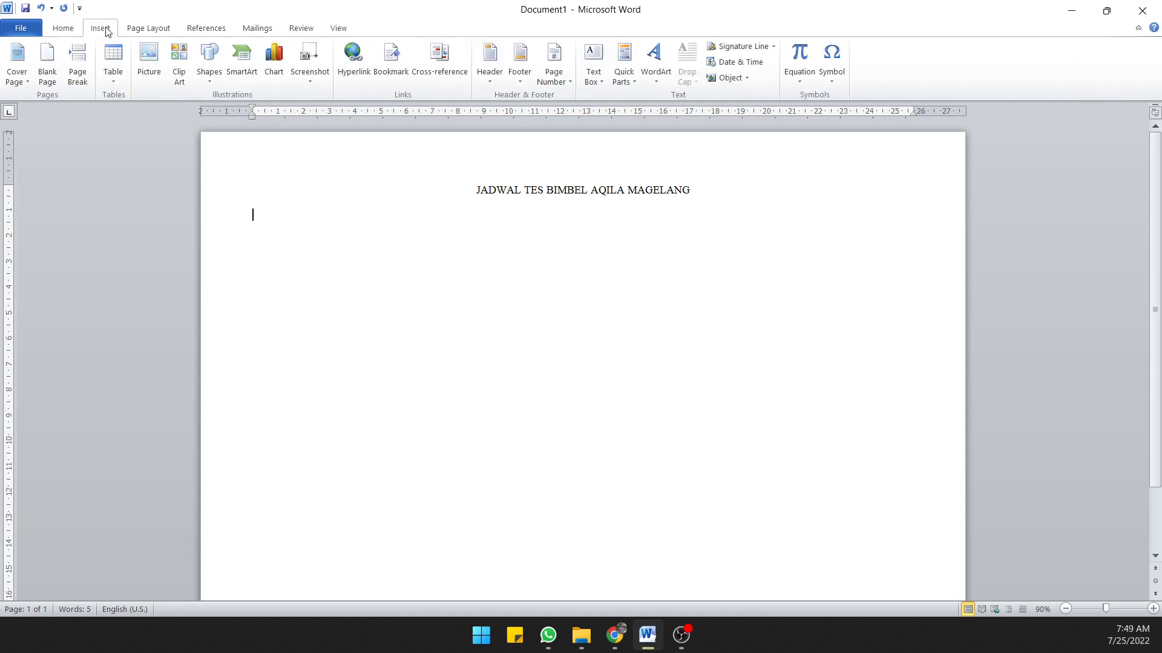
pyautogui.click(113, 60)
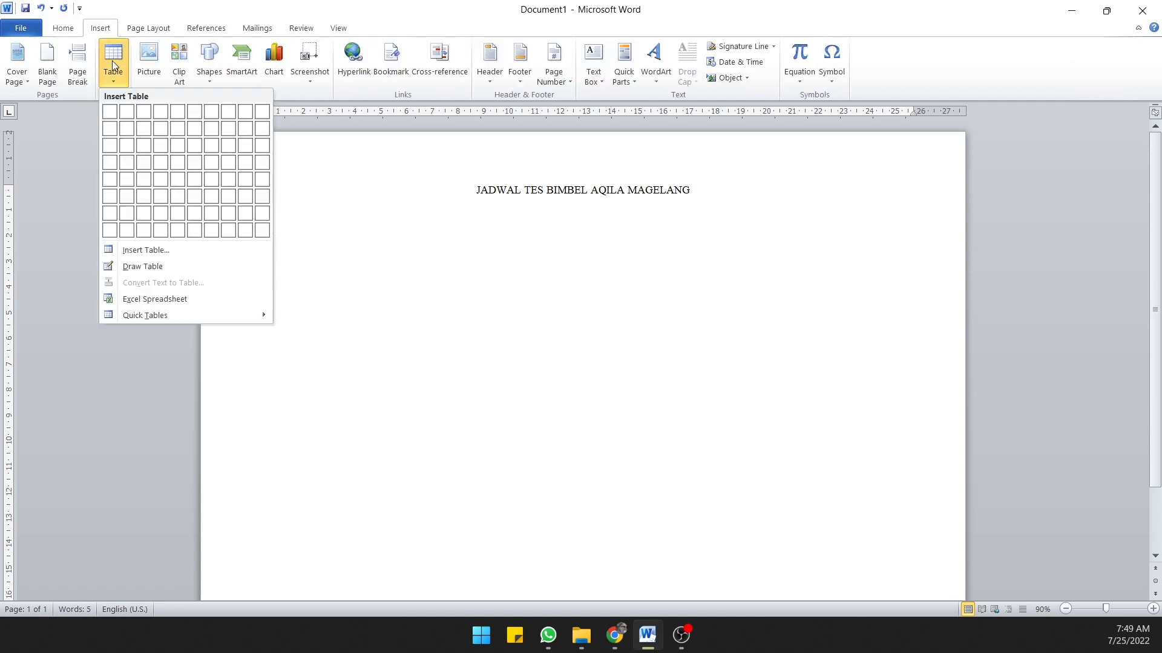
pyautogui.click(211, 128)
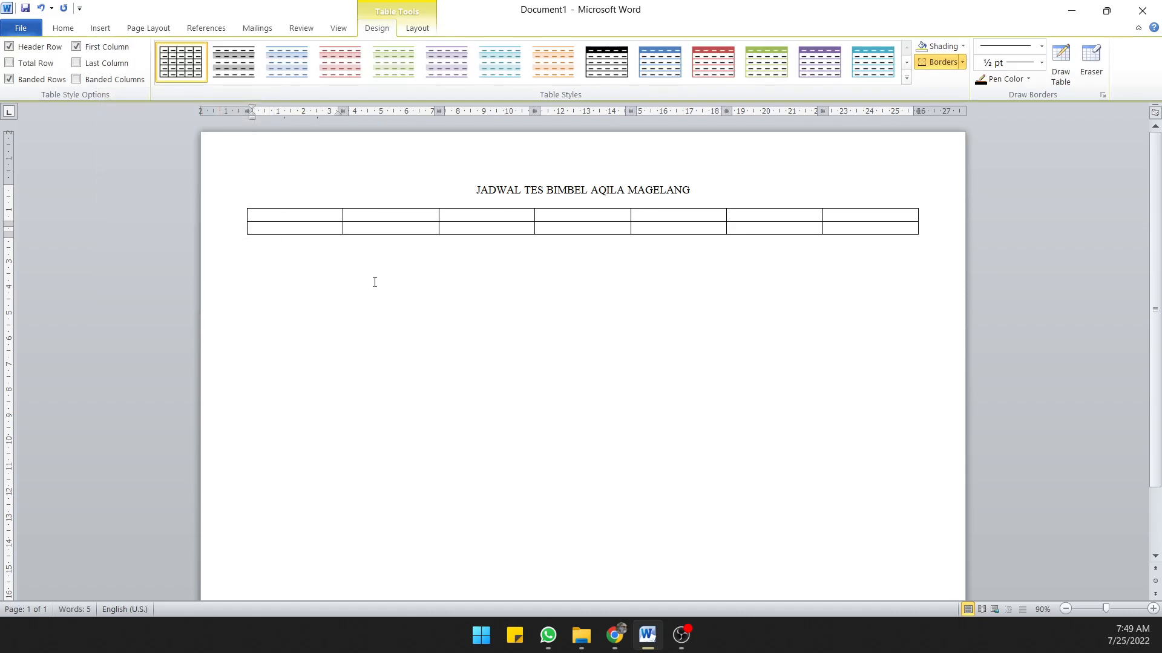
pyautogui.click(839, 230)
pyautogui.press('Tab')
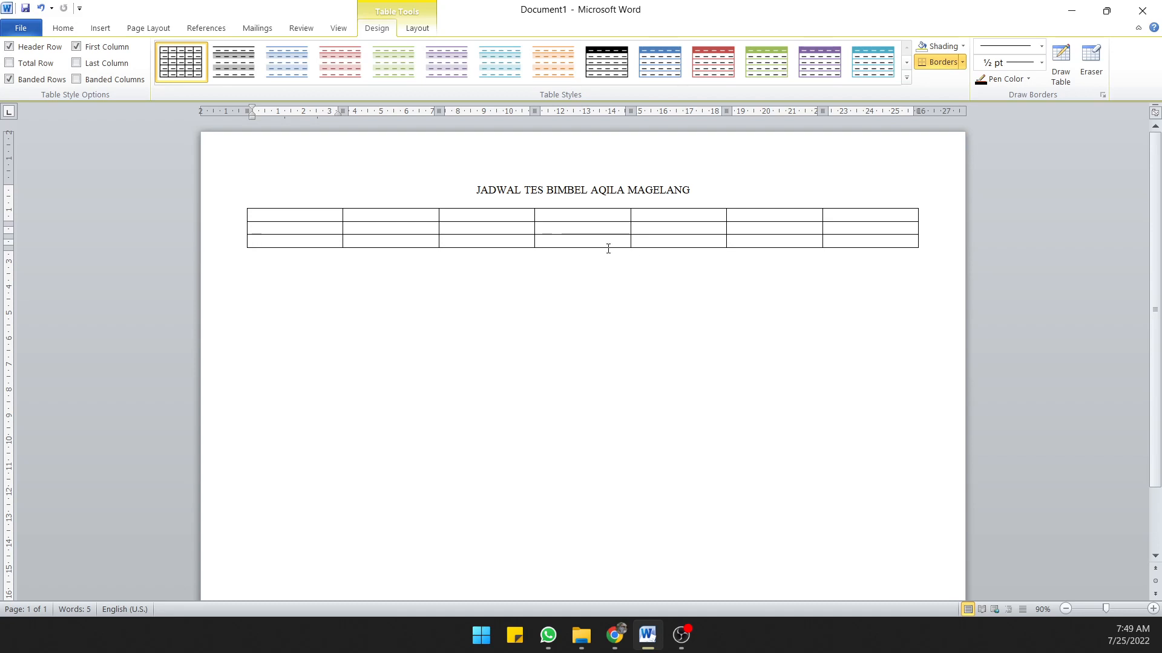
# Step: Try inserting two extra columns beside the second column and a row below the first row, undoing these insertions
pyautogui.click(417, 28)
pyautogui.click(363, 216)
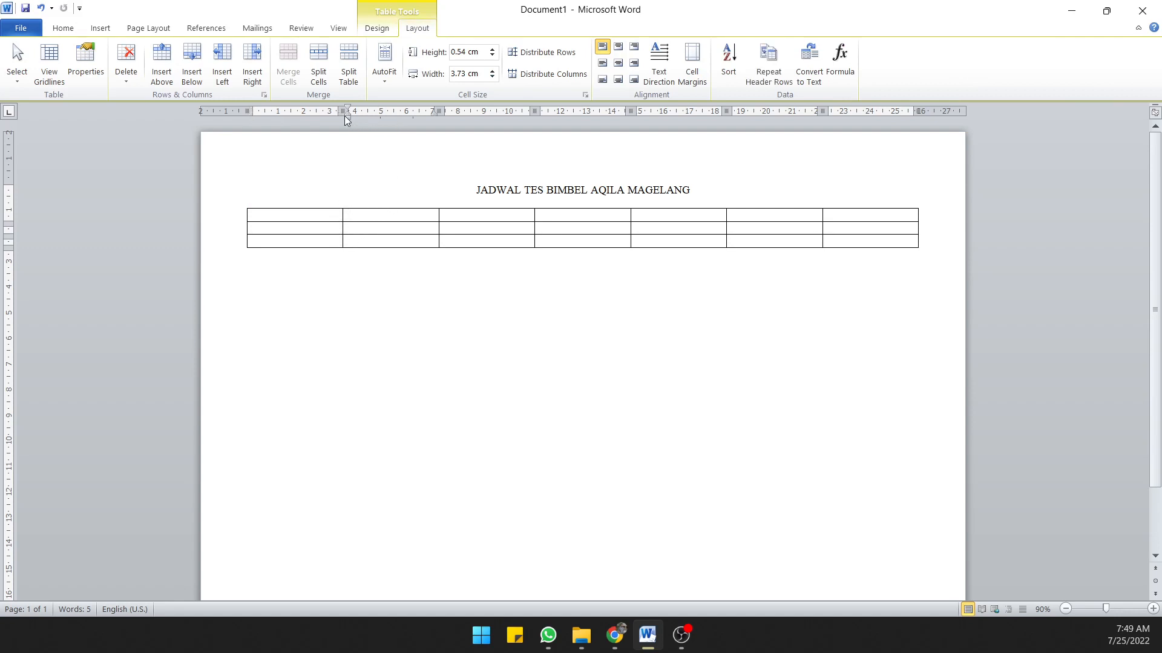
pyautogui.click(222, 66)
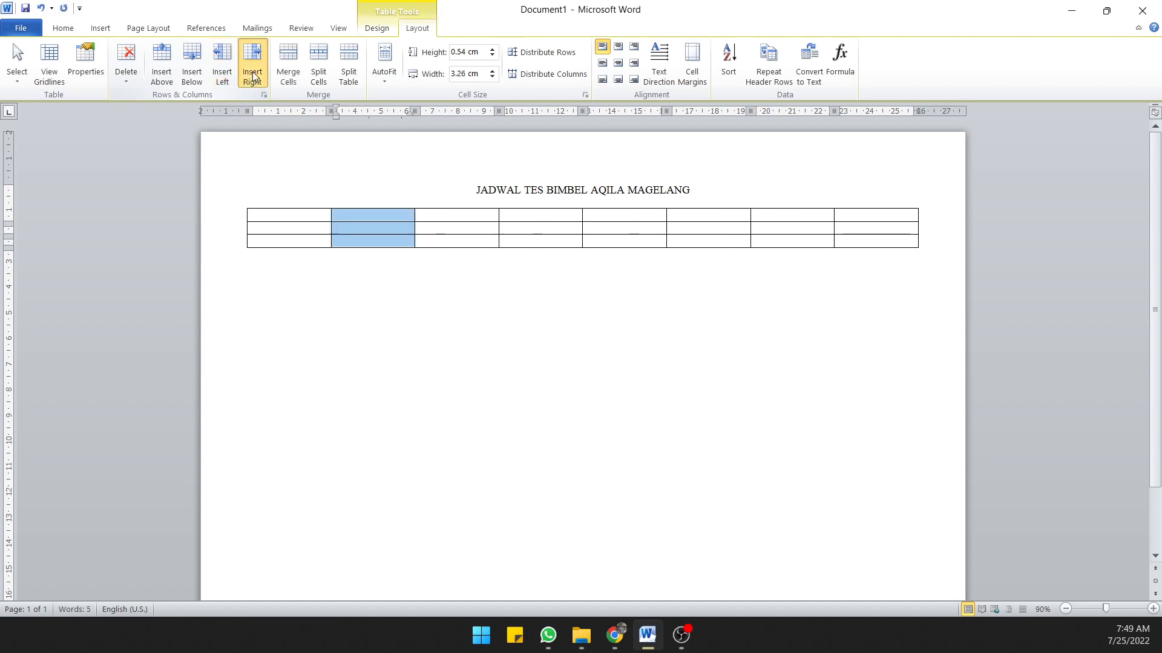
pyautogui.click(253, 76)
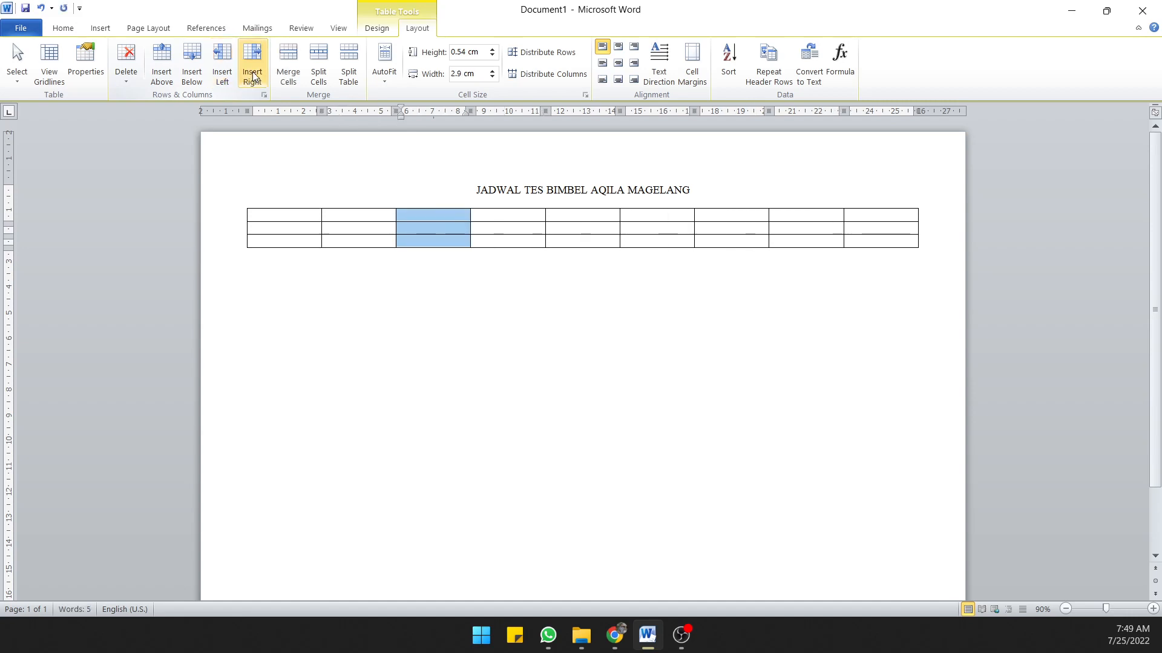
pyautogui.hotkey('ctrl', 'z')
pyautogui.hotkey('ctrl', 'z')
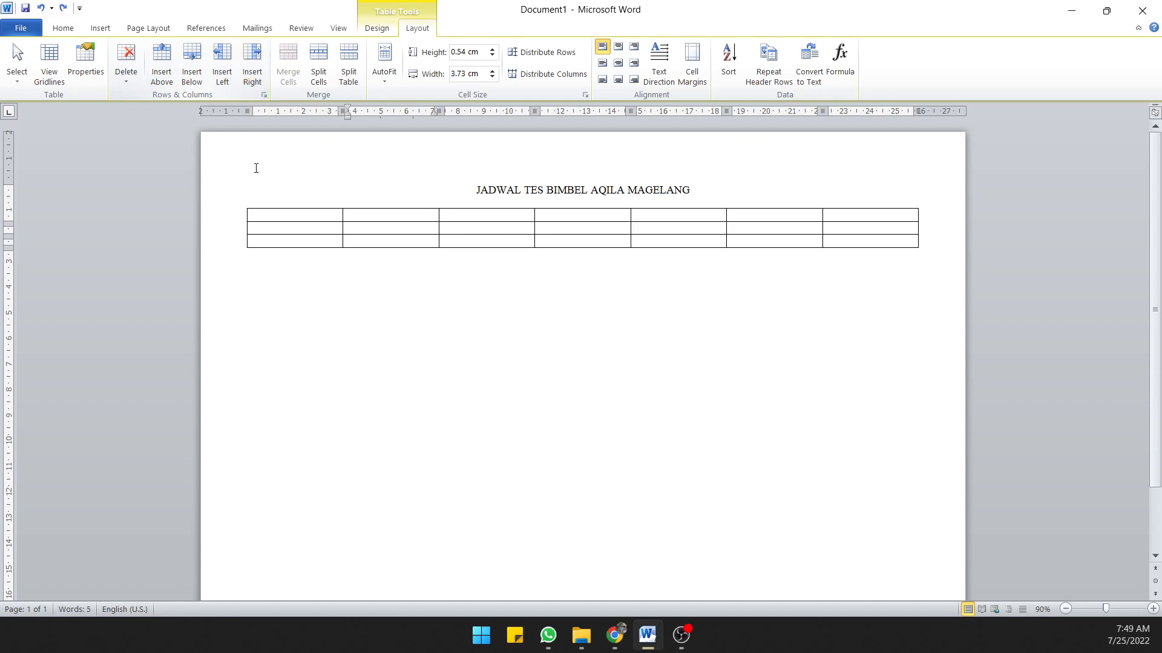
pyautogui.click(192, 61)
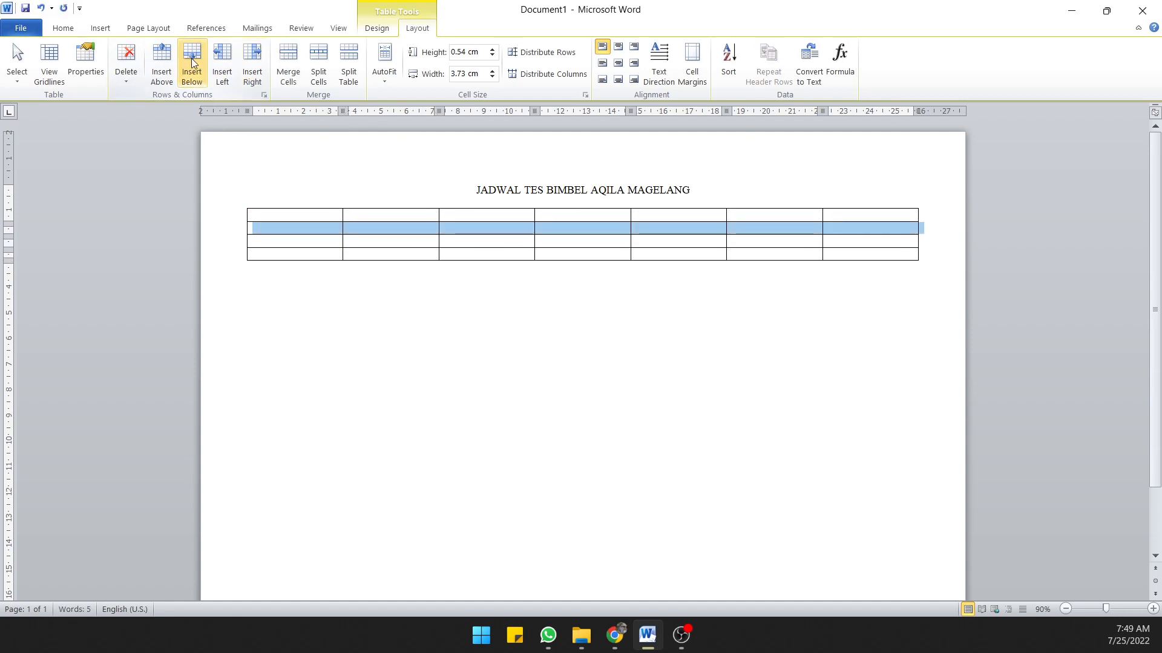
pyautogui.hotkey('ctrl', 'z')
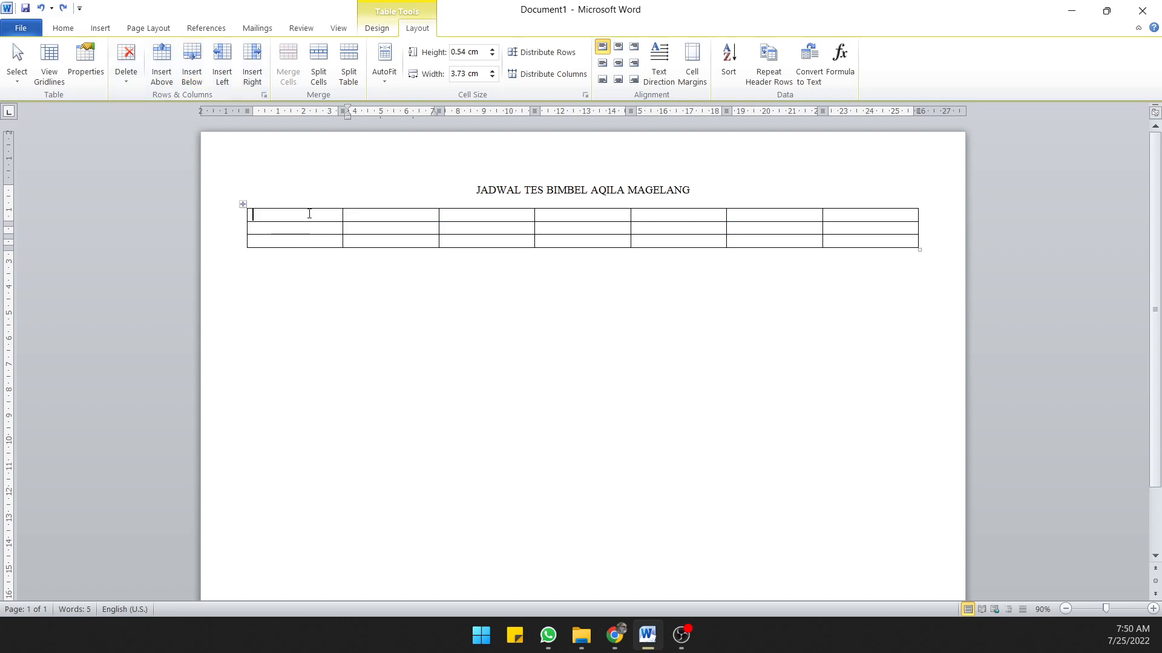
# Step: Try deleting the whole table together with the line below it, and undo the deletion
pyautogui.moveTo(309, 214); pyautogui.dragTo(919, 294)
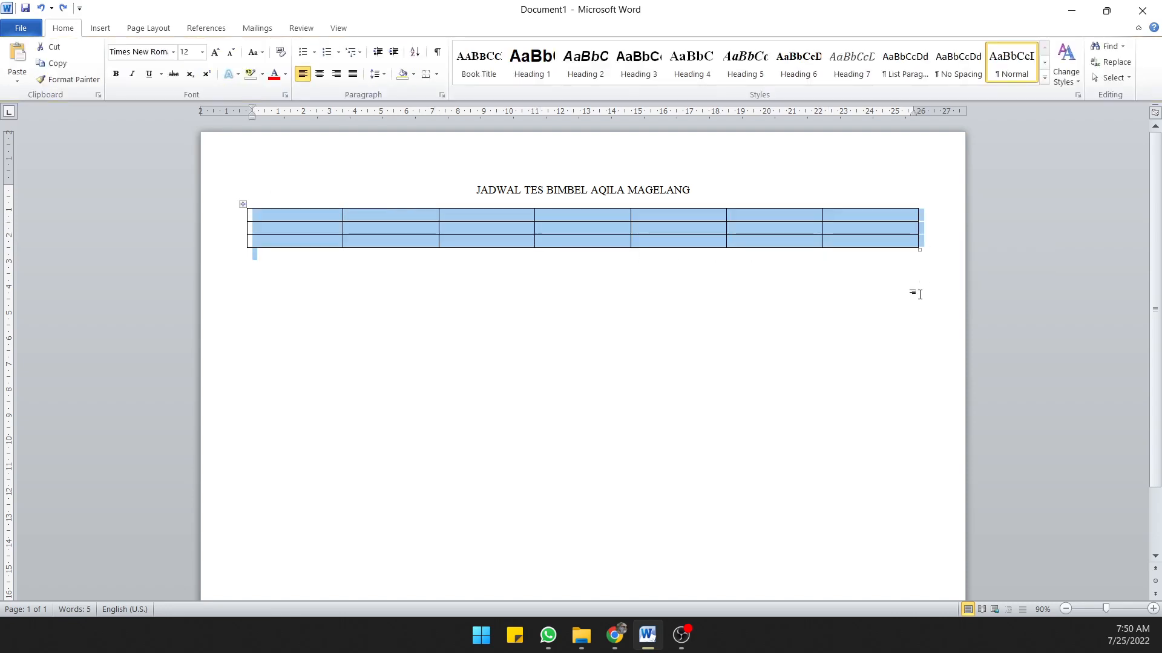
pyautogui.press('Delete')
pyautogui.hotkey('ctrl', 'z')
pyautogui.click(238, 259)
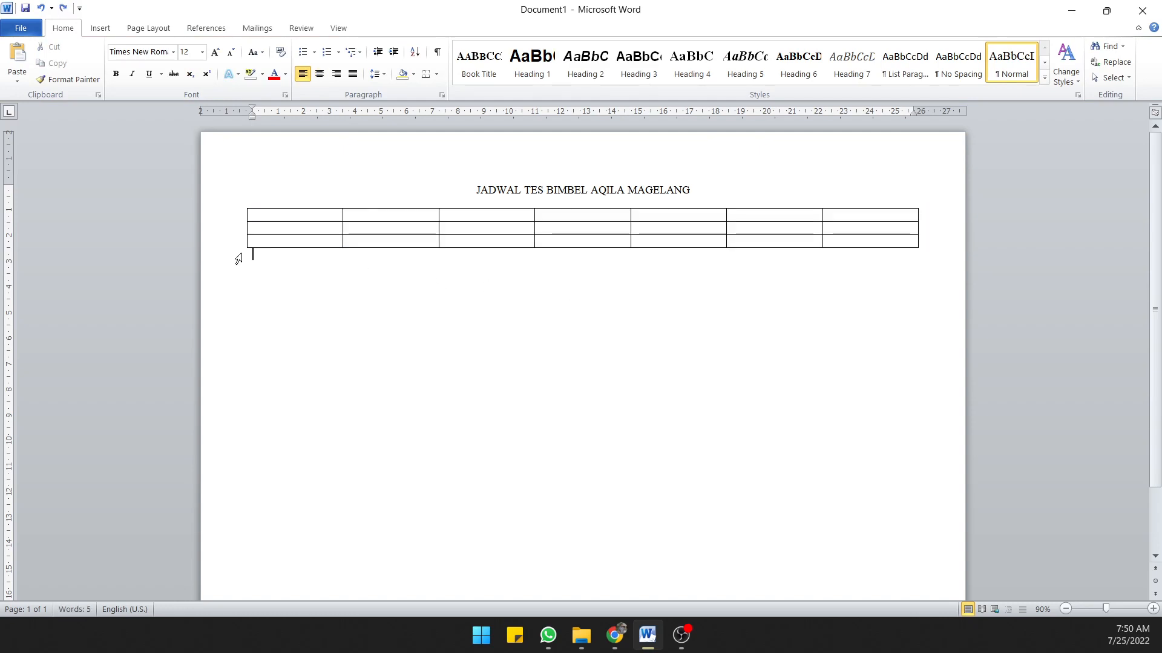
# Step: Delete the table's first row
pyautogui.moveTo(261, 215); pyautogui.dragTo(871, 222)
pyautogui.press('Delete')
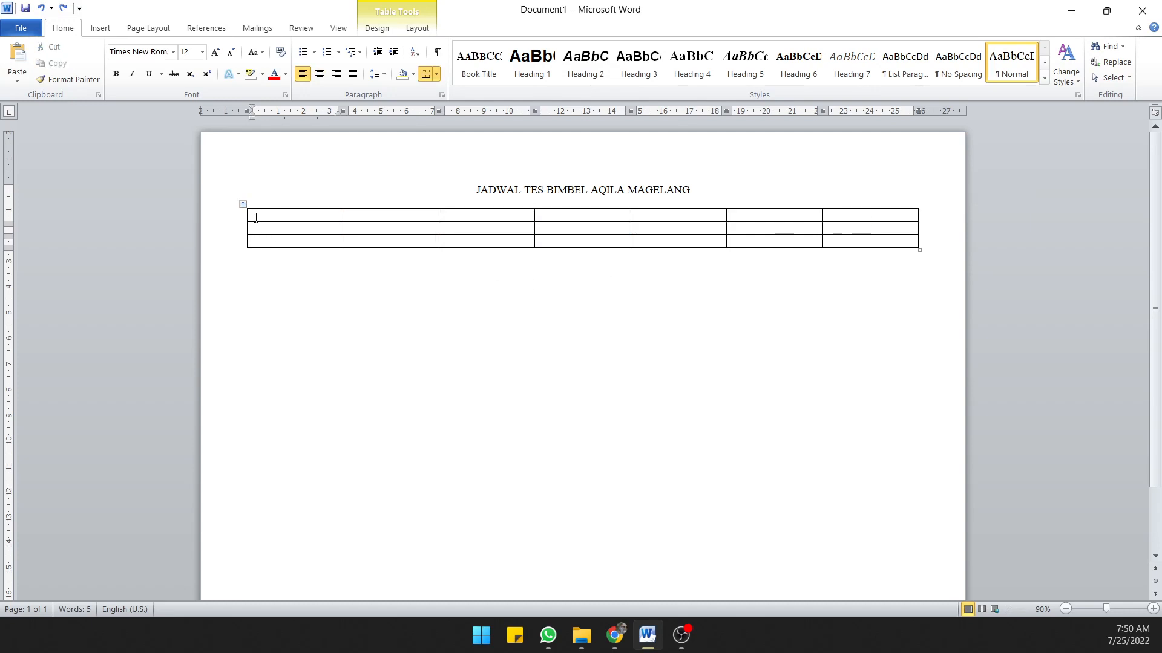
pyautogui.moveTo(254, 214); pyautogui.dragTo(869, 213)
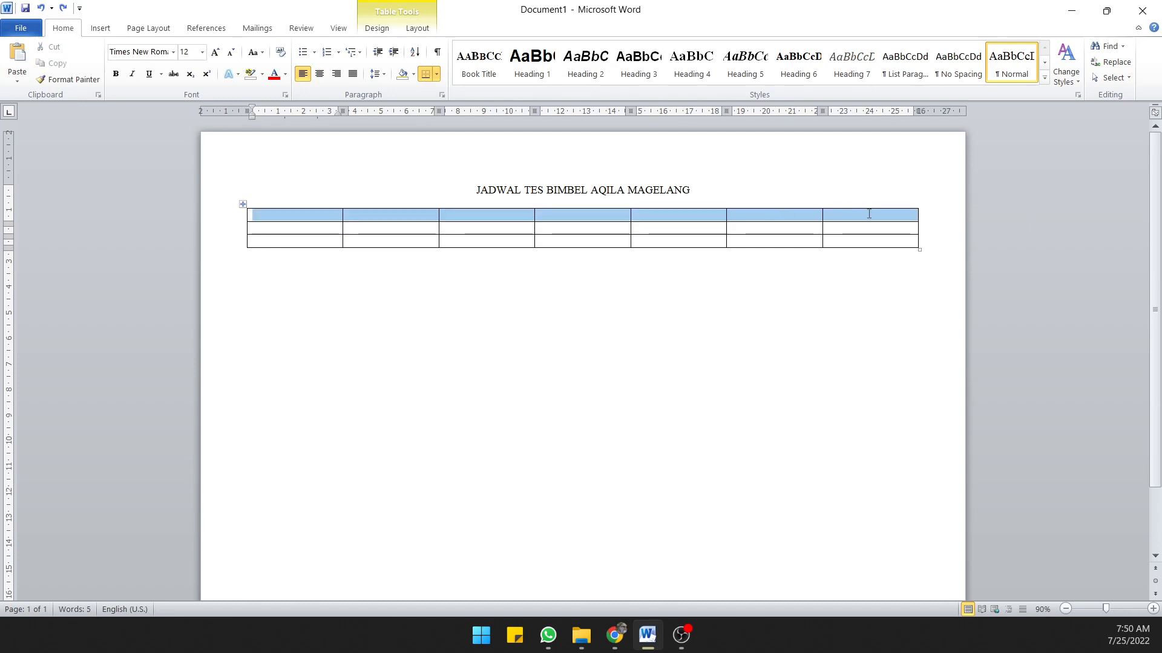
pyautogui.click(406, 30)
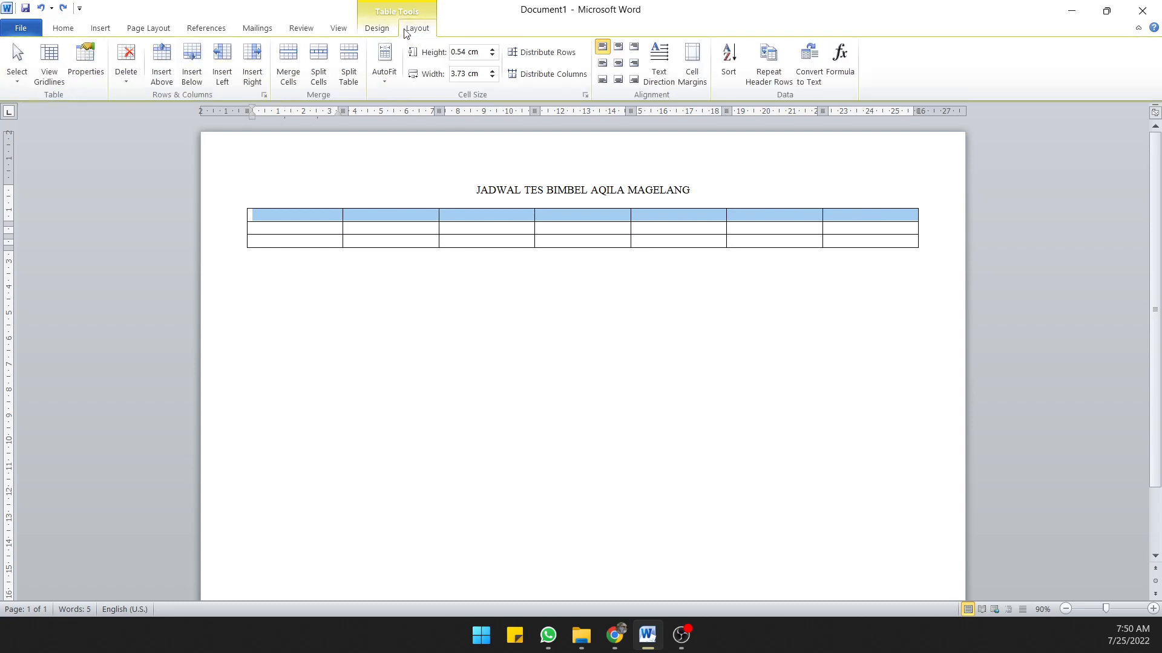
pyautogui.click(122, 91)
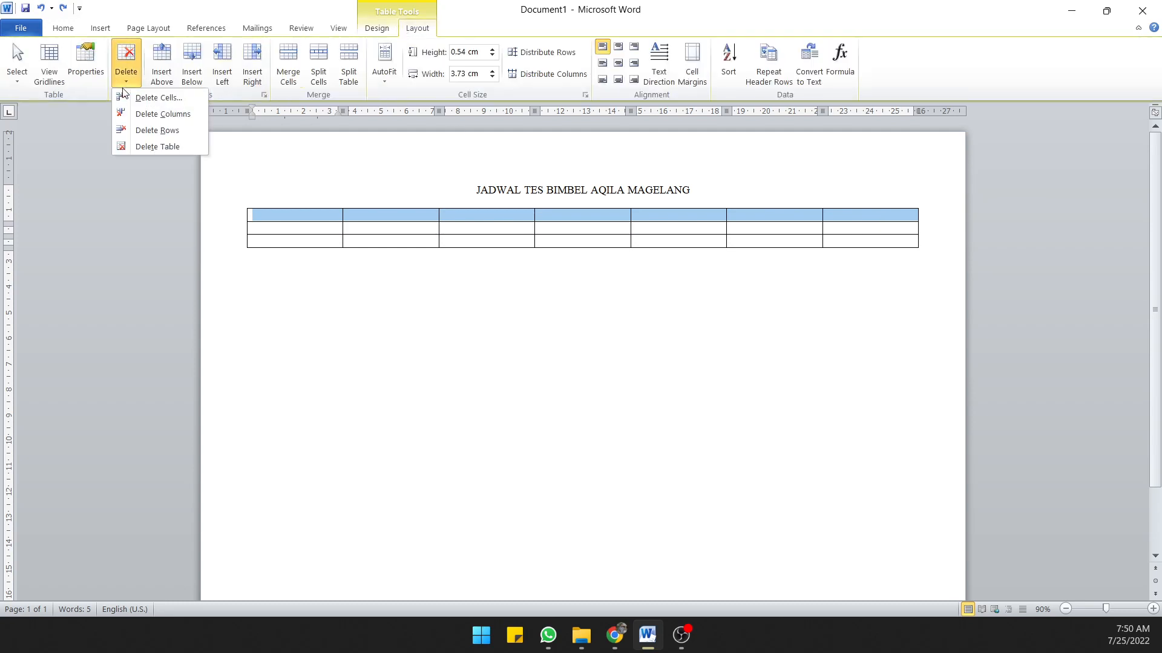
pyautogui.click(149, 130)
# Step: Delete the second cell of the table's last row, shifting the remaining cells left
pyautogui.moveTo(293, 230); pyautogui.dragTo(939, 223)
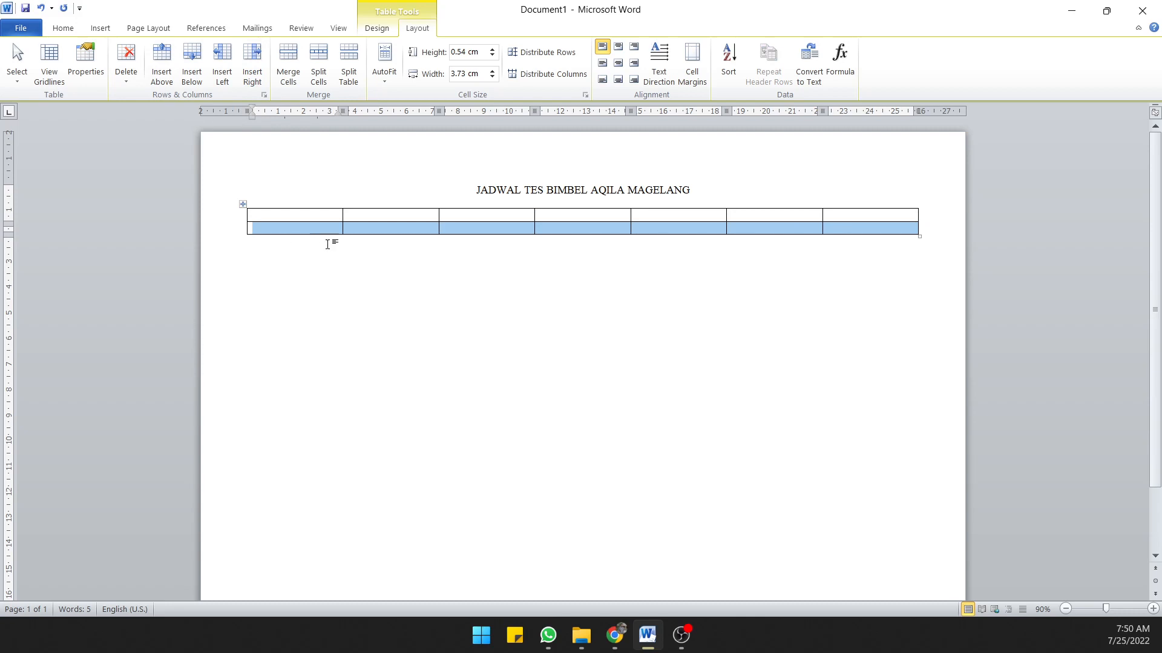
pyautogui.click(331, 241)
pyautogui.click(344, 232)
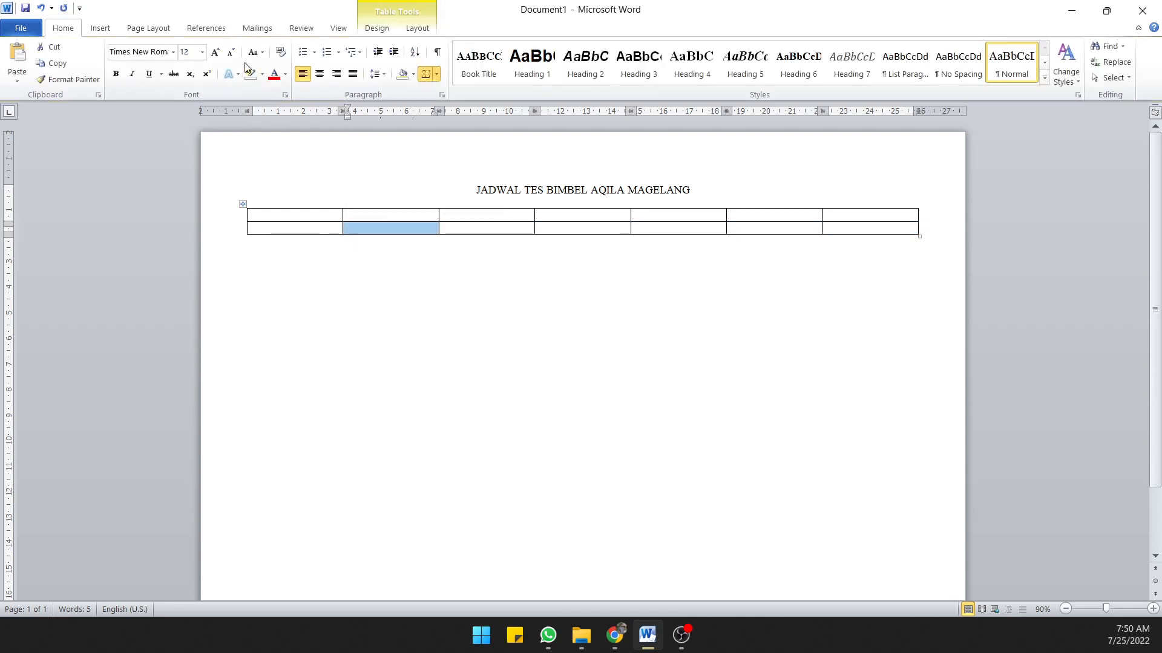
pyautogui.click(417, 28)
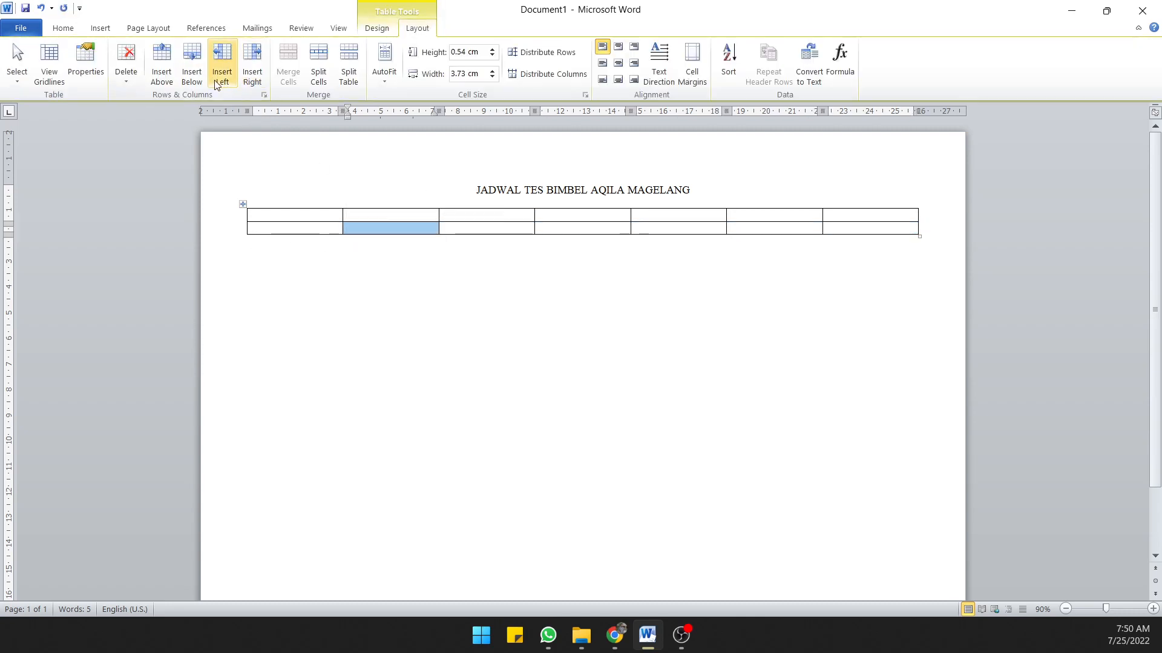
pyautogui.click(127, 82)
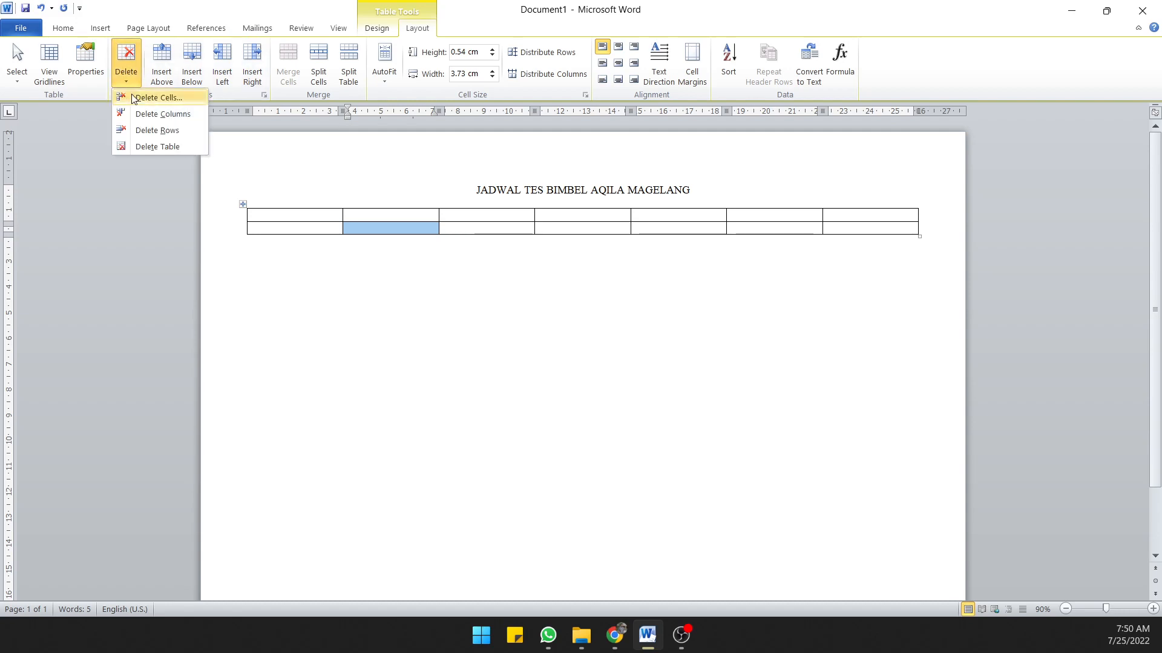
pyautogui.click(135, 98)
pyautogui.click(550, 340)
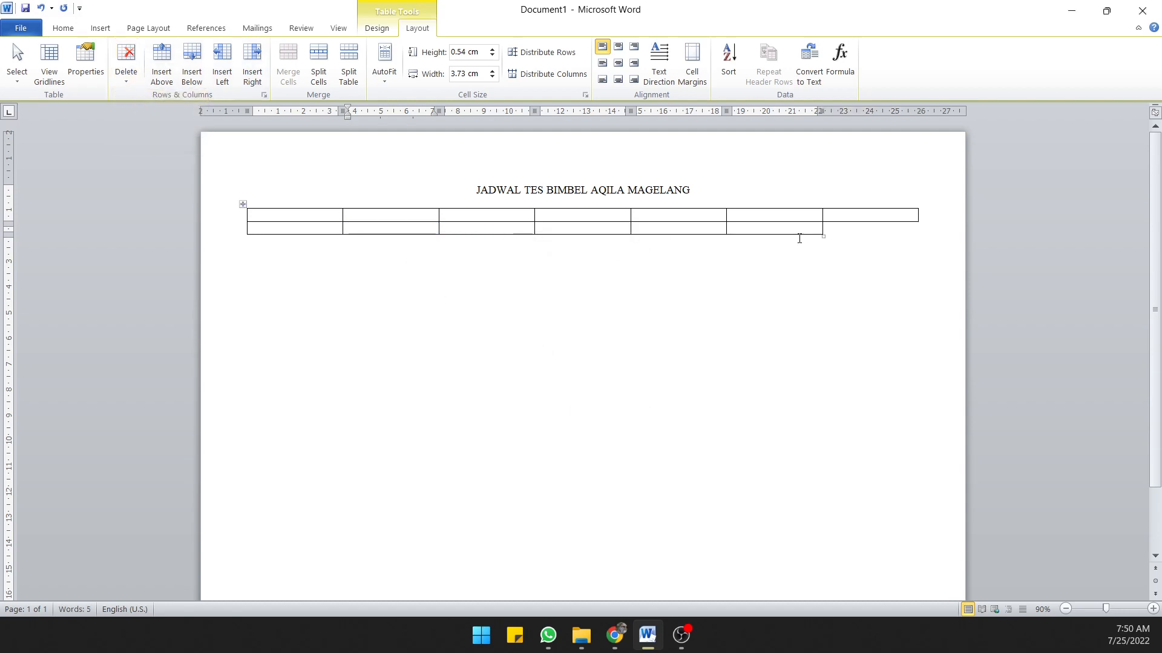
# Step: Narrow the table's sixth column to about 2.5 cm by moving both of its side borders inward
pyautogui.click(804, 227)
pyautogui.moveTo(725, 216); pyautogui.dragTo(741, 216)
pyautogui.moveTo(823, 216); pyautogui.dragTo(805, 216)
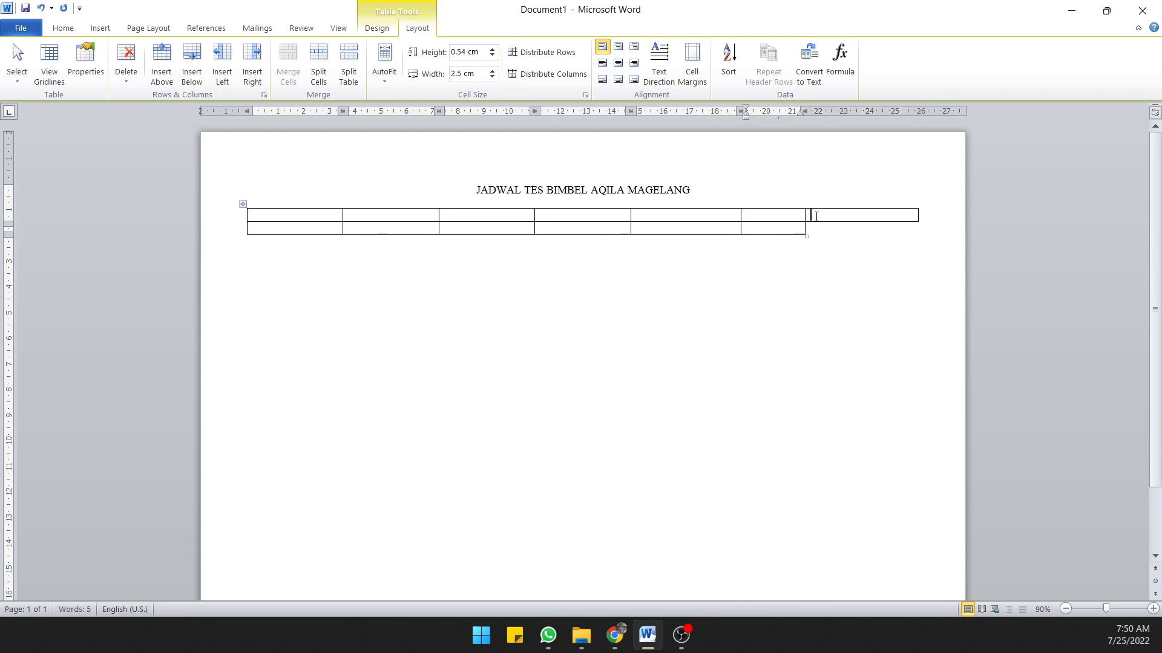
pyautogui.moveTo(812, 215)
pyautogui.mouseDown()
pyautogui.moveTo(821, 237)
pyautogui.moveTo(817, 228)
pyautogui.mouseUp()
pyautogui.click(821, 237)
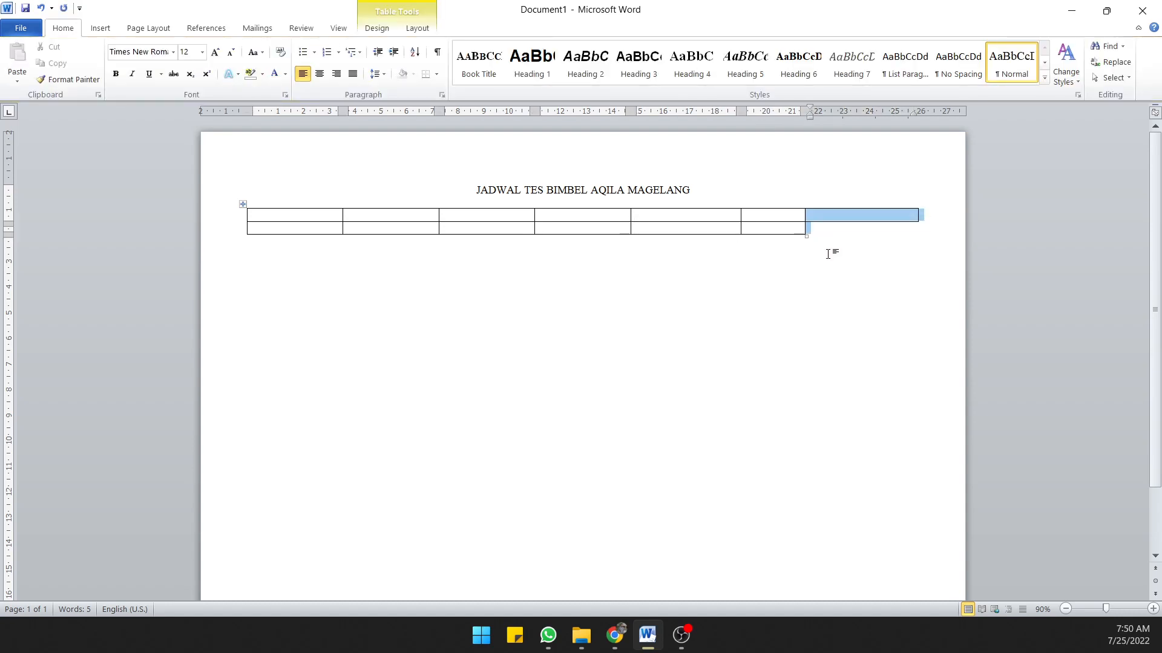
# Step: Delete the third cell of the table's second row, shifting the remaining cells left
pyautogui.click(526, 240)
pyautogui.click(444, 228)
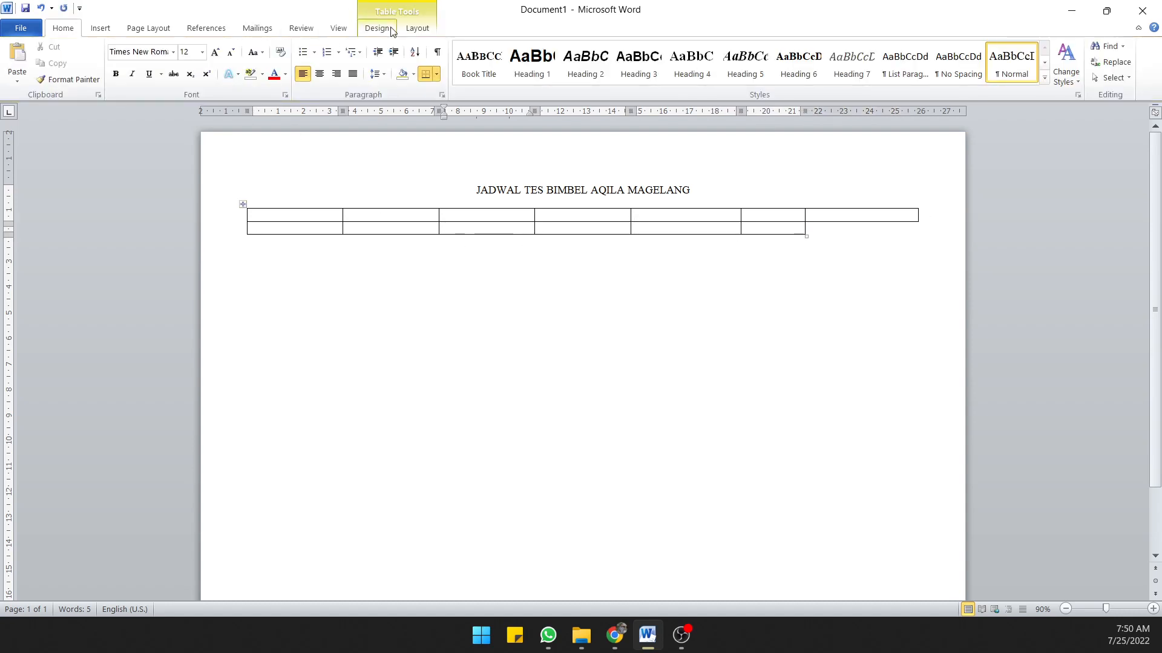
pyautogui.click(417, 31)
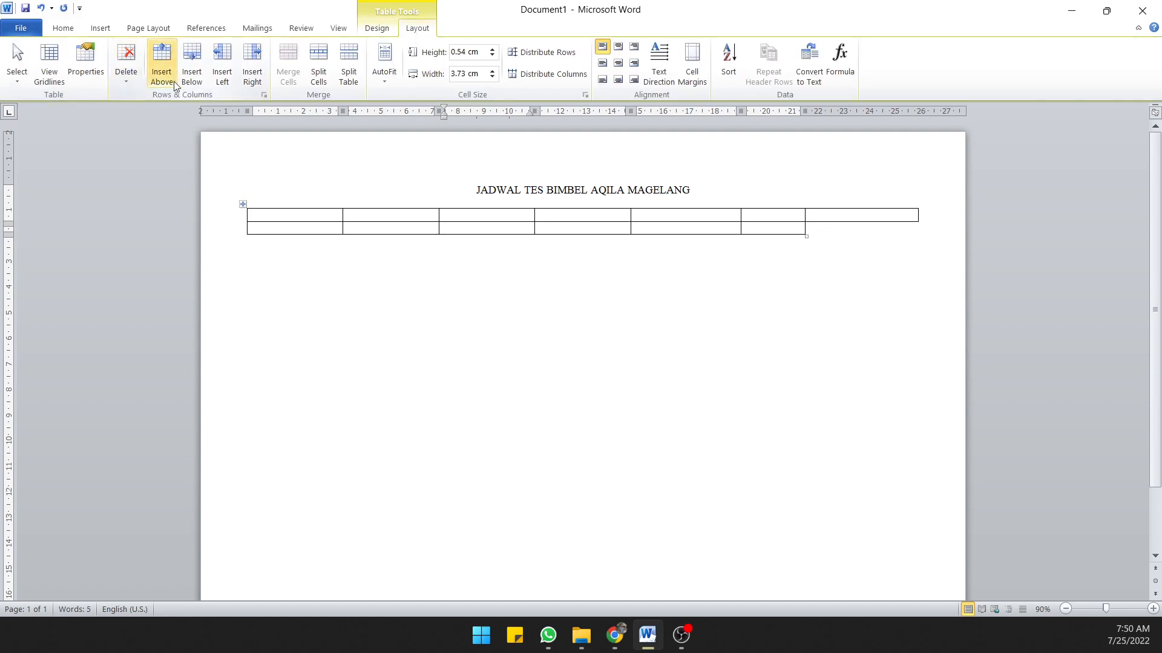
pyautogui.click(128, 81)
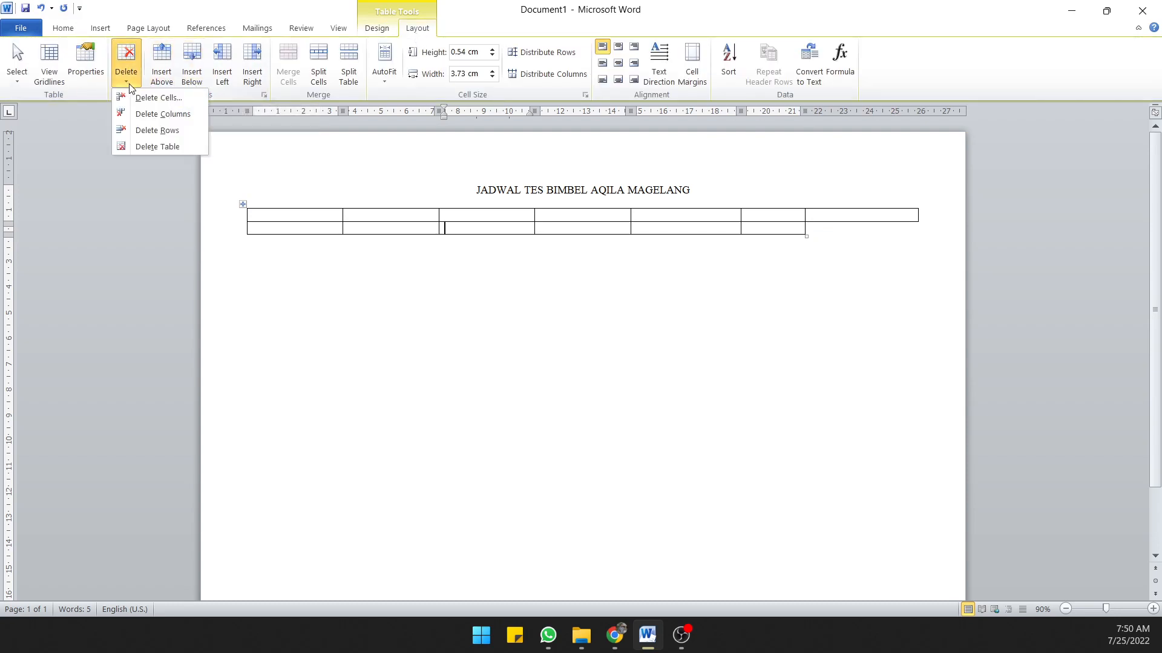
pyautogui.click(154, 98)
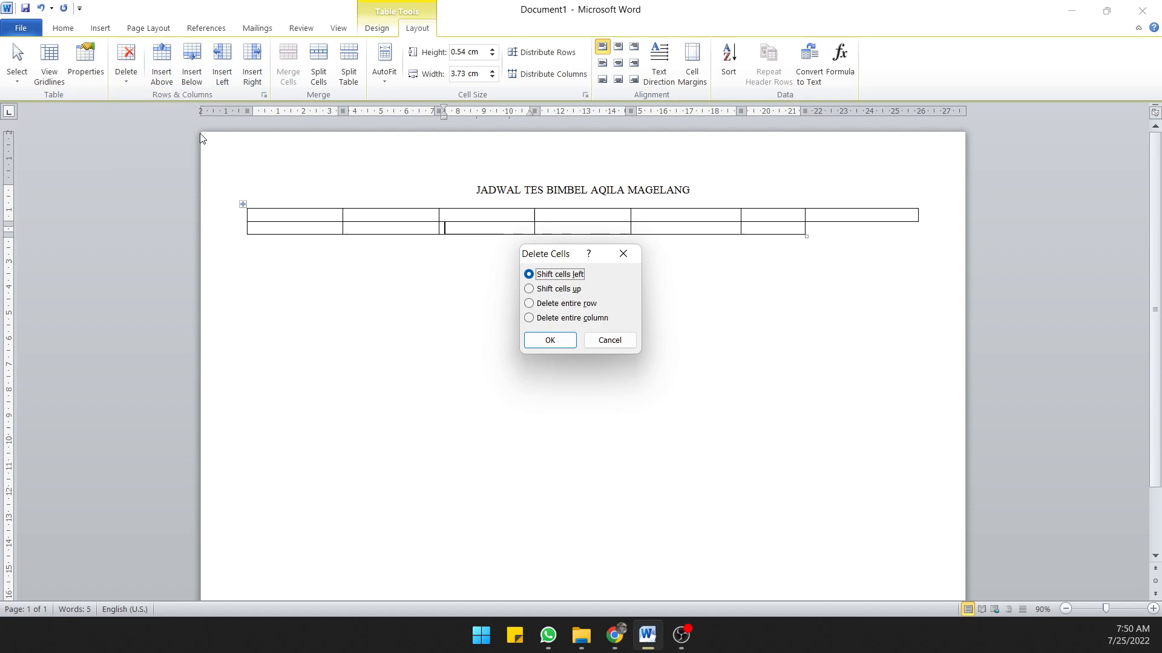
pyautogui.click(564, 345)
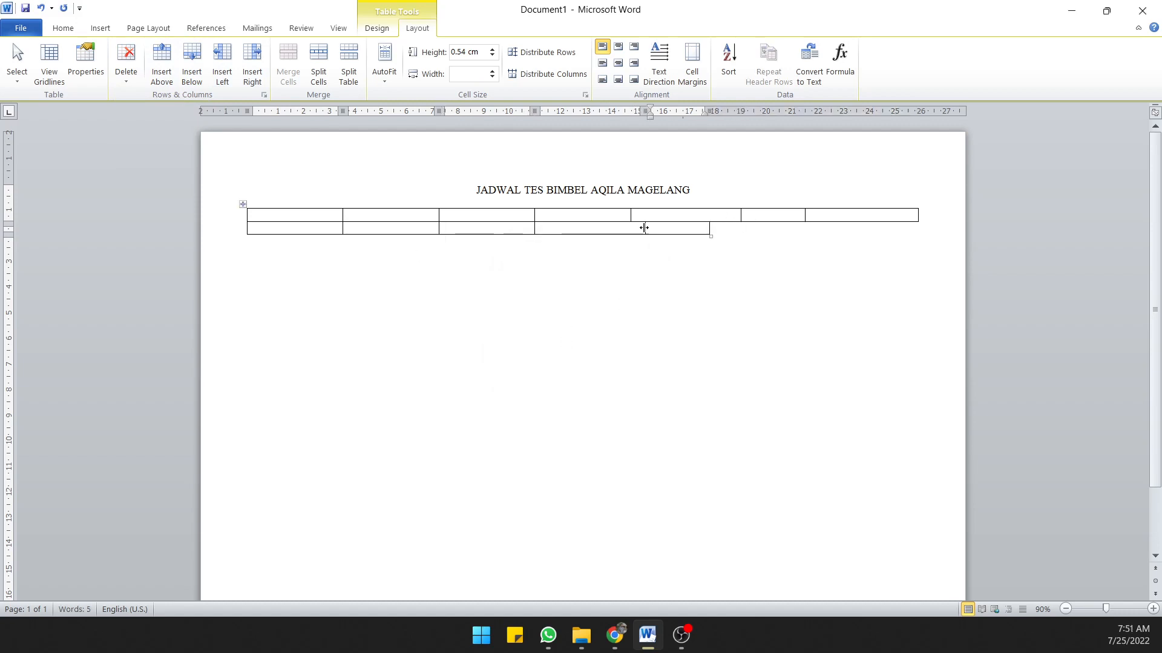
# Step: Move the inner cell borders to narrow the third column and vary cell widths in both rows, and shorten the second row's end
pyautogui.moveTo(646, 228); pyautogui.dragTo(660, 228)
pyautogui.click(542, 228)
pyautogui.moveTo(534, 228); pyautogui.dragTo(561, 228)
pyautogui.moveTo(558, 225); pyautogui.dragTo(496, 225)
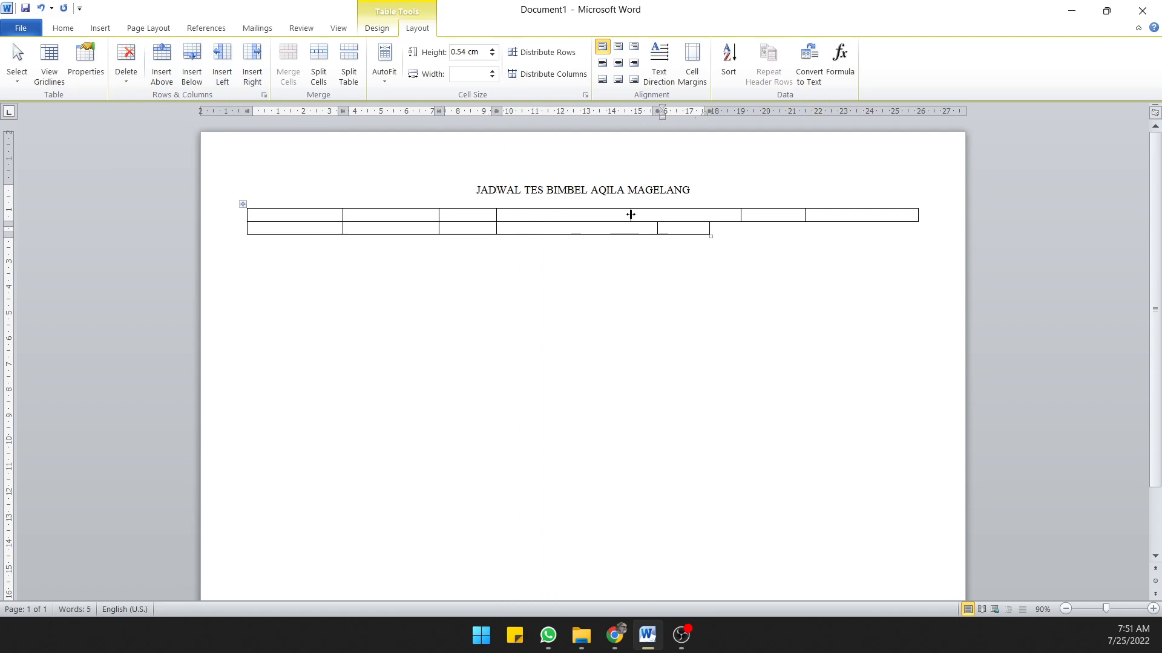
pyautogui.moveTo(631, 214); pyautogui.dragTo(548, 214)
pyautogui.moveTo(656, 229); pyautogui.dragTo(592, 228)
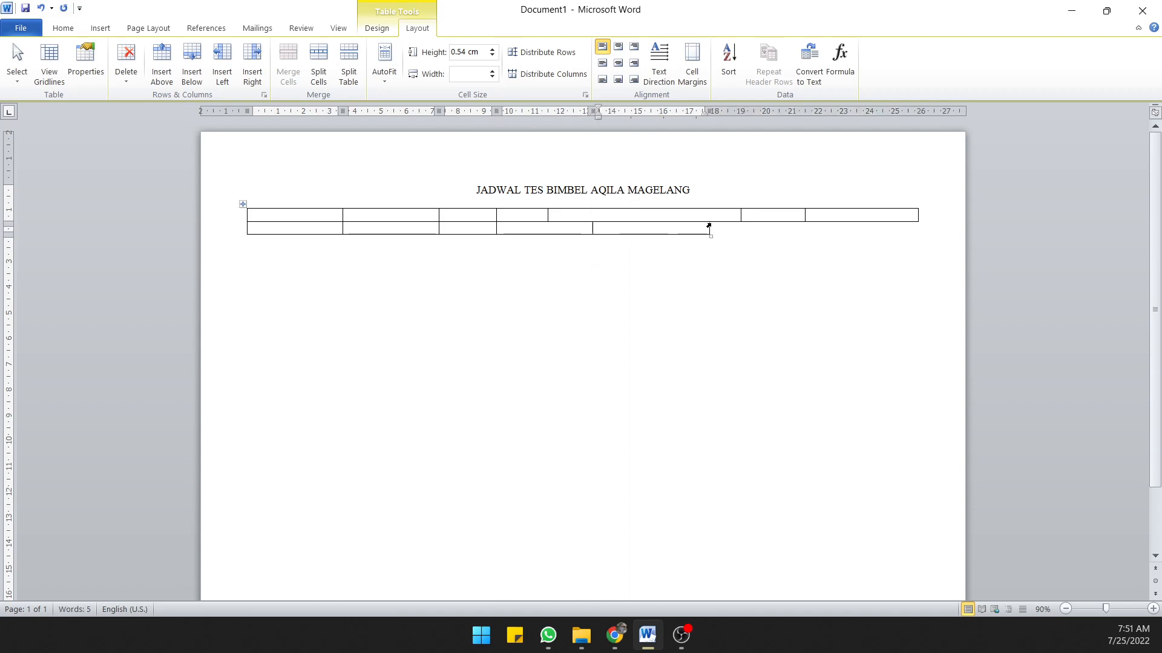
pyautogui.moveTo(710, 226); pyautogui.dragTo(644, 228)
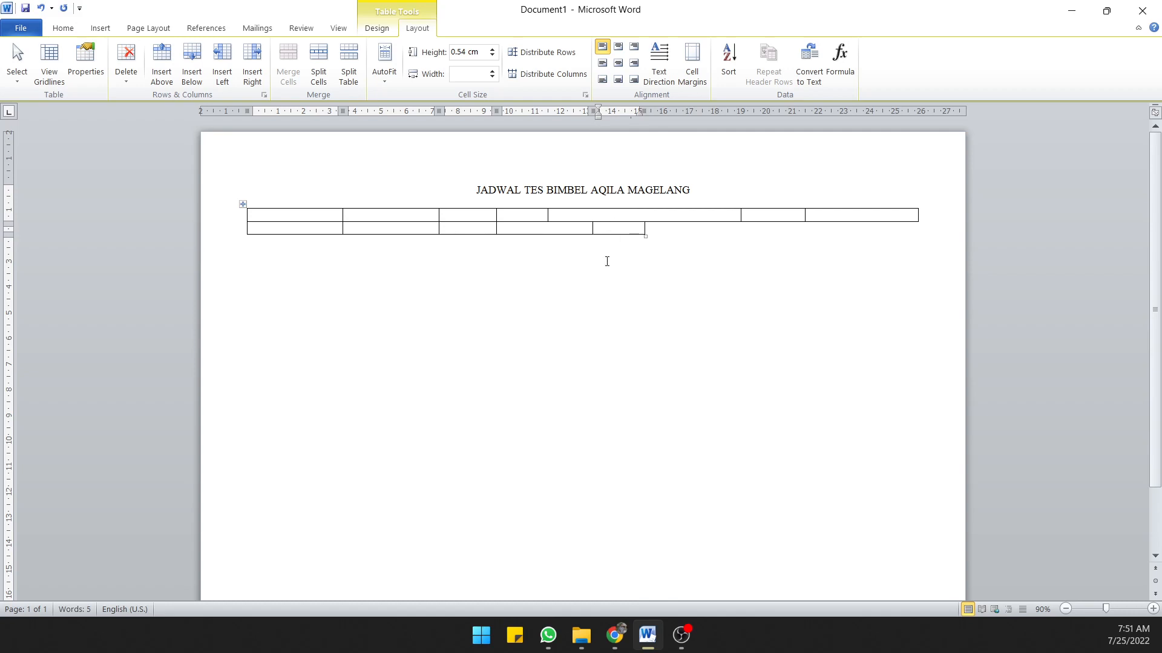
# Step: Select the entire irregular table below the title and delete it
pyautogui.click(603, 270)
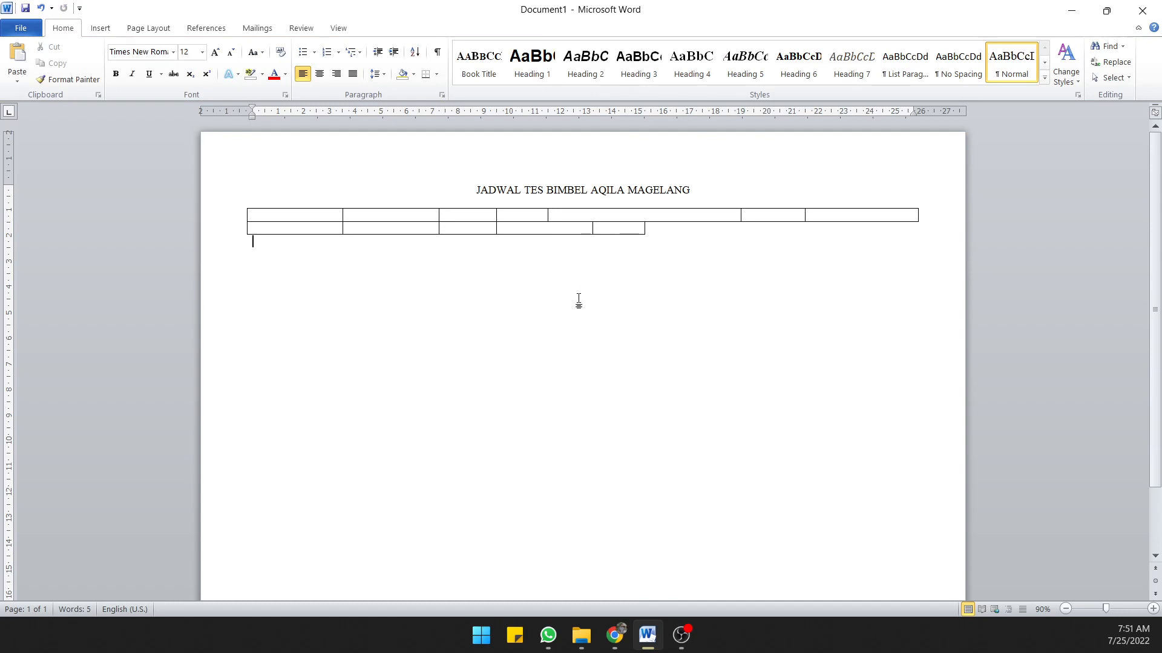
pyautogui.click(561, 216)
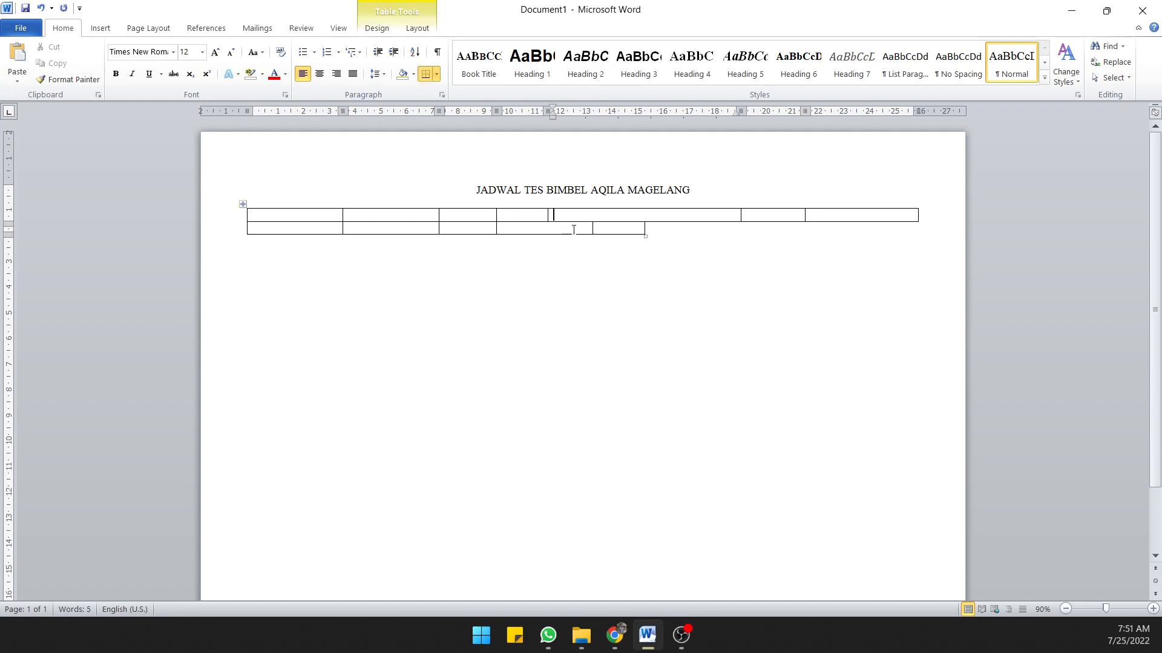
pyautogui.click(581, 230)
pyautogui.click(522, 213)
pyautogui.click(243, 205)
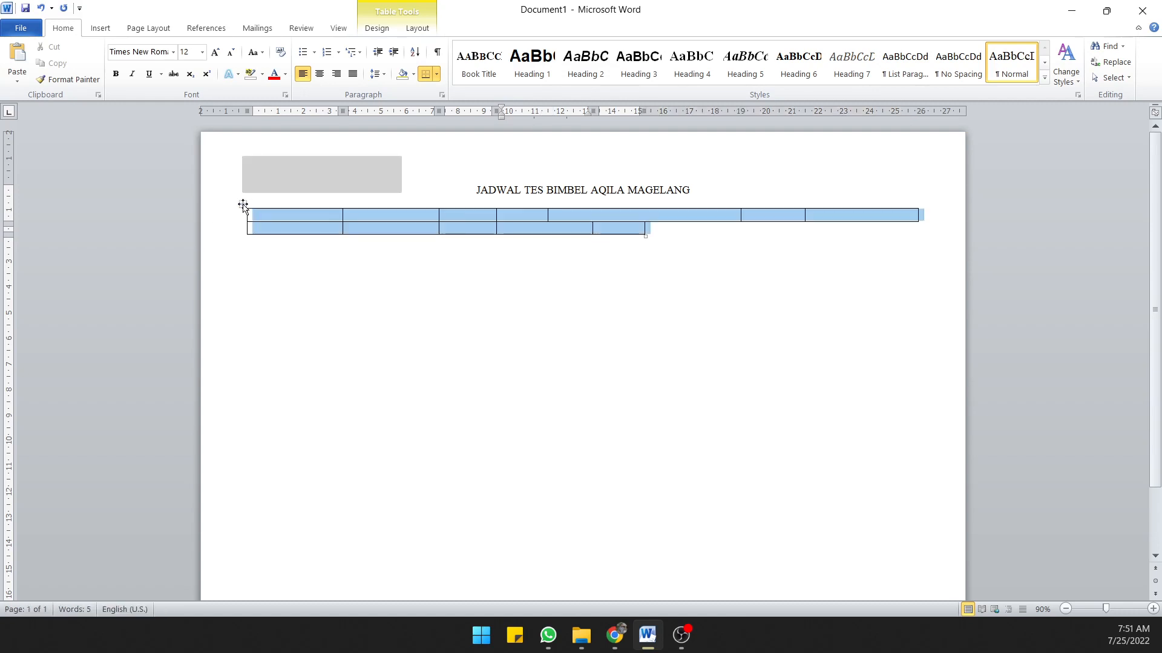
pyautogui.click(416, 28)
pyautogui.click(127, 75)
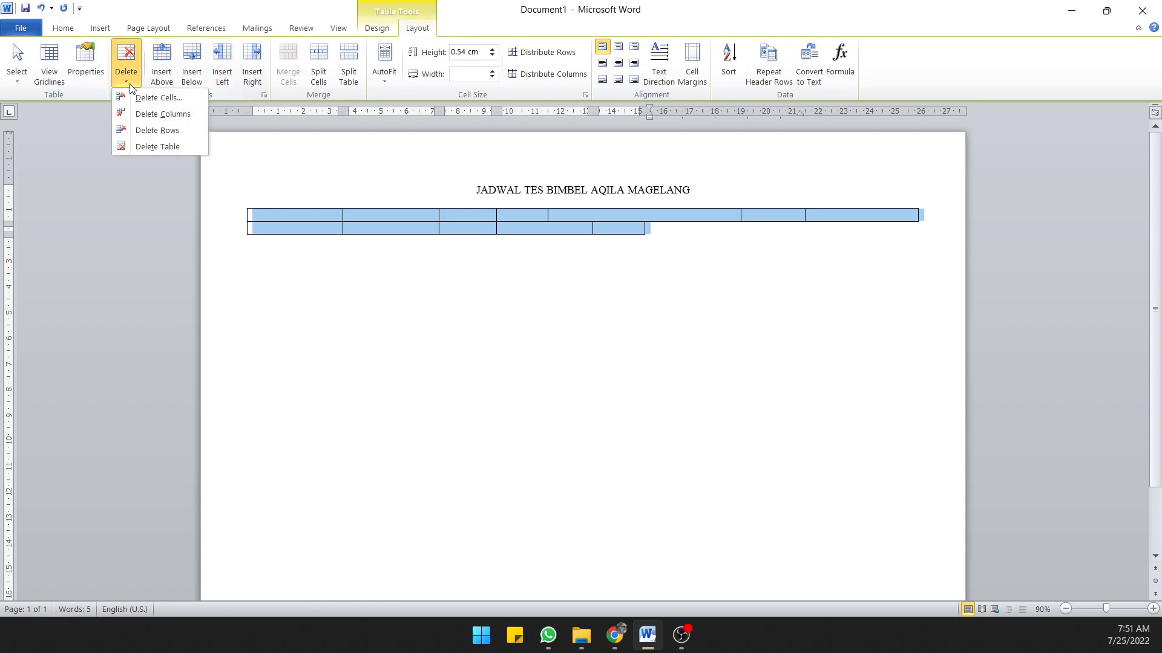
pyautogui.click(141, 148)
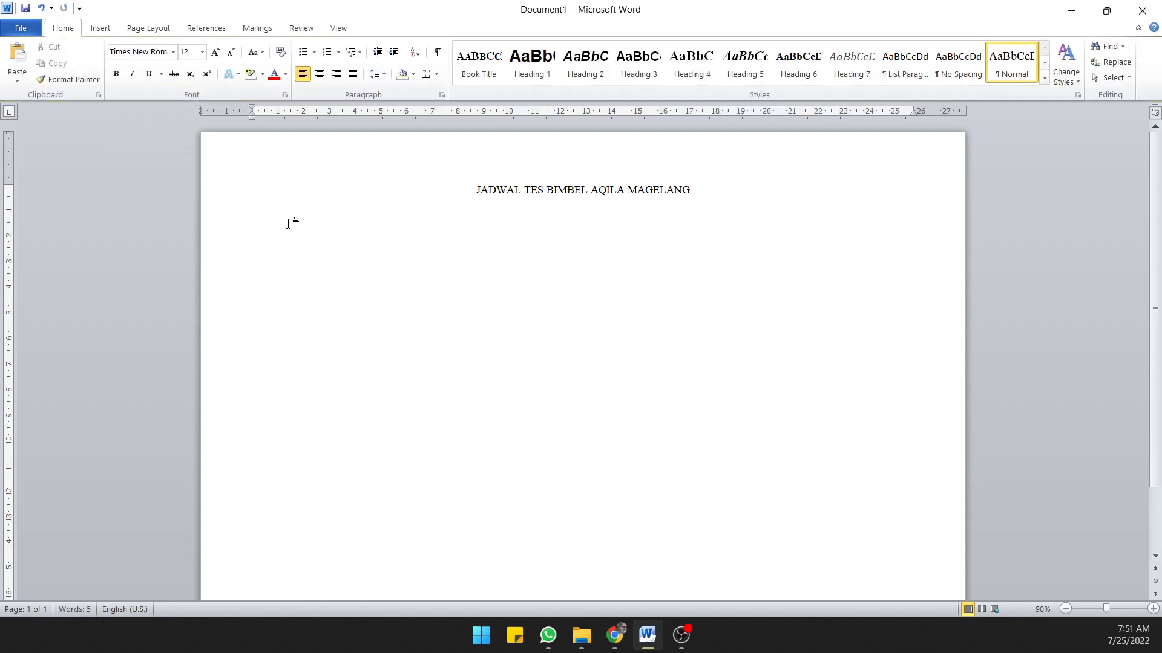
# Step: Insert a new table with seven columns and two rows below the title
pyautogui.click(100, 28)
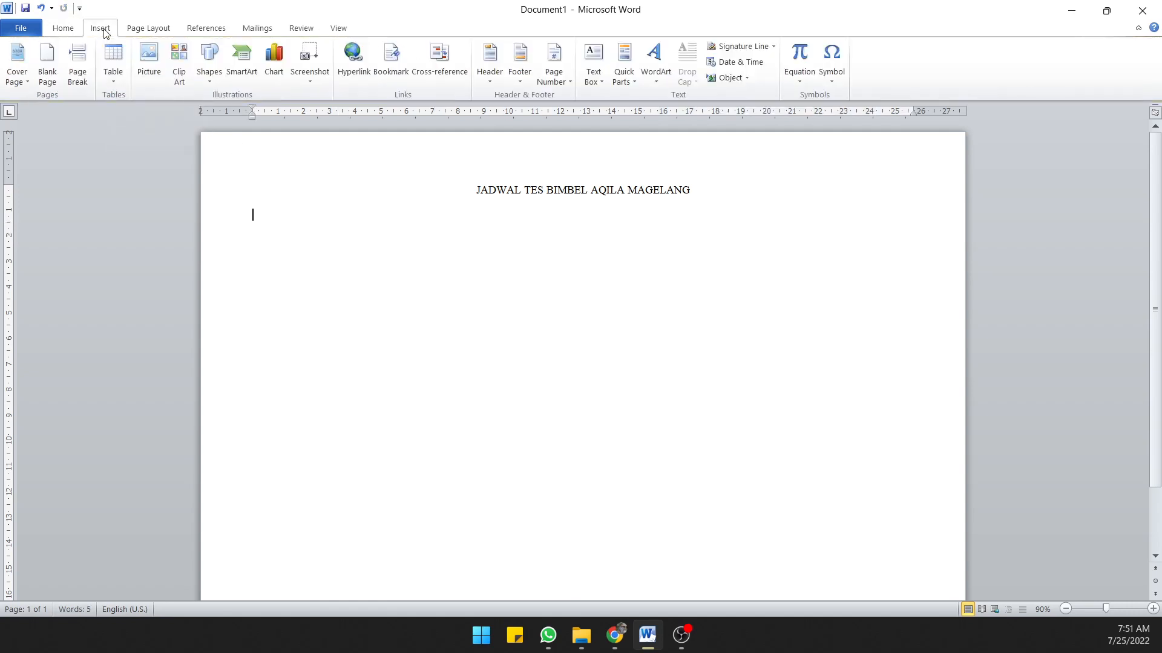
pyautogui.click(112, 61)
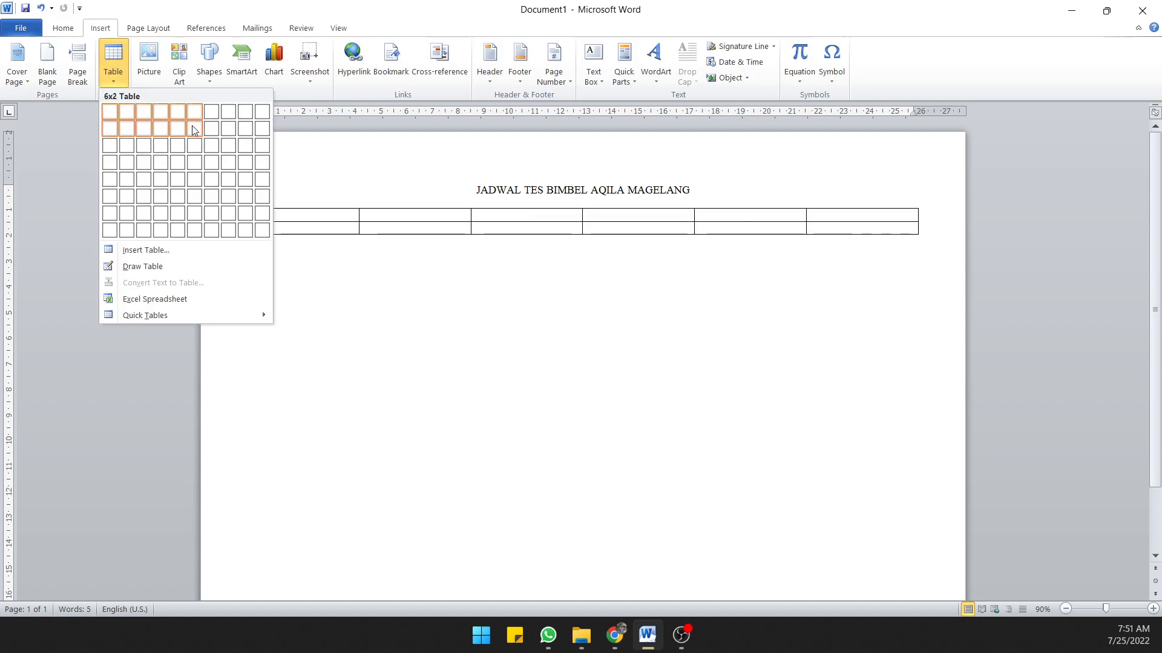
pyautogui.click(211, 129)
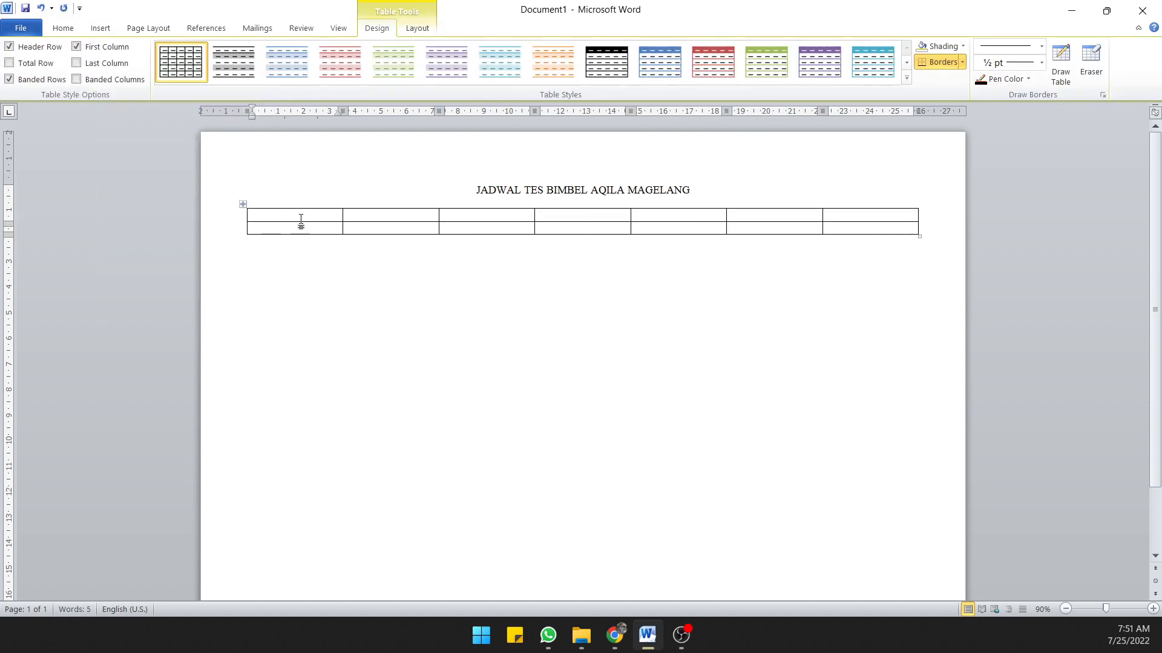
# Step: Try entering Senin and the start of the following day name in the first row from the second column on, and undo the entries
pyautogui.click(363, 216)
pyautogui.write('Senin')
pyautogui.press('Tab')
pyautogui.write('Sel')
pyautogui.hotkey('ctrl', 'z')
pyautogui.hotkey('ctrl', 'z')
pyautogui.hotkey('ctrl', 'z')
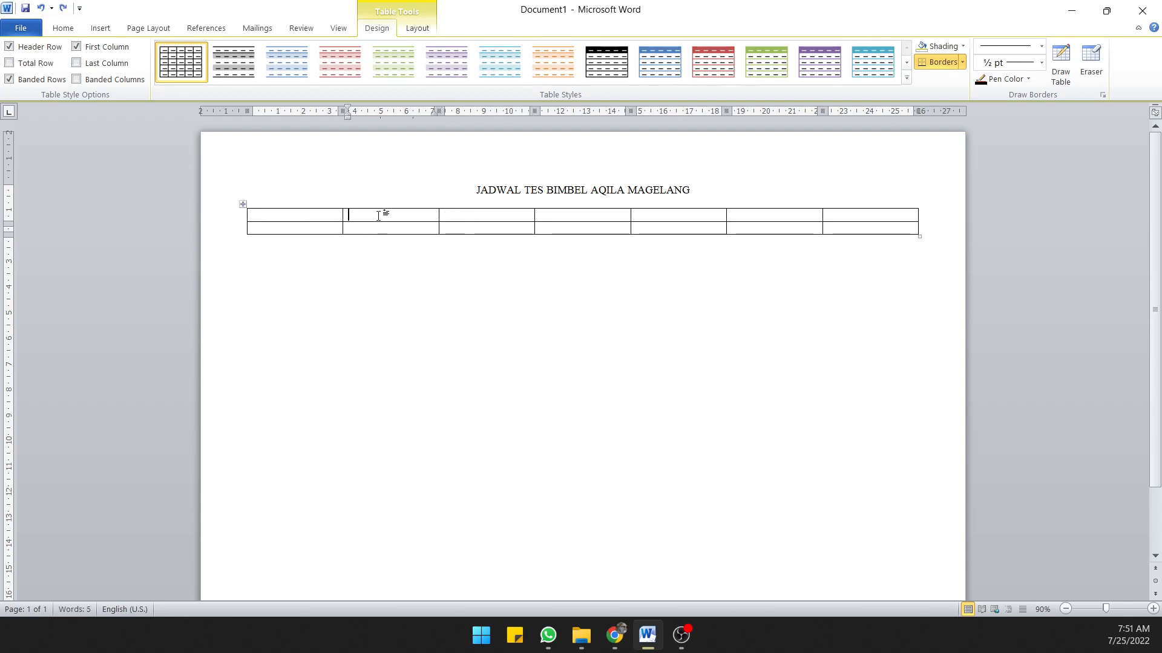
# Step: Merge the second through seventh cells of the table's first row into one cell
pyautogui.moveTo(383, 213); pyautogui.dragTo(835, 212)
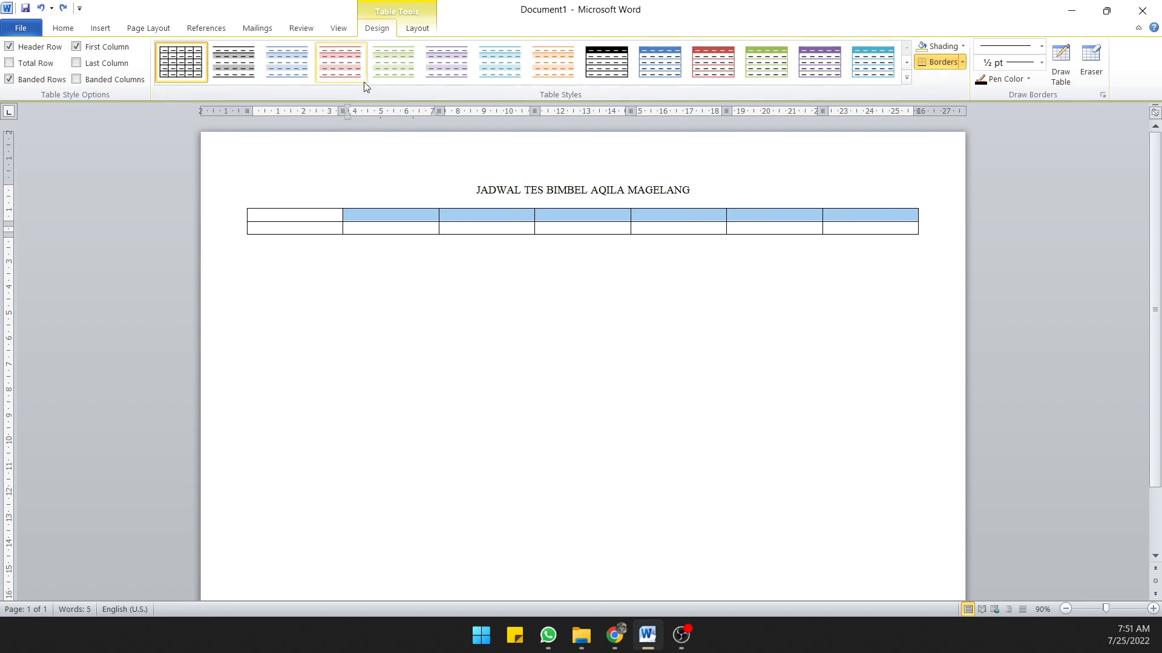
pyautogui.click(415, 237)
pyautogui.moveTo(349, 214); pyautogui.dragTo(821, 213)
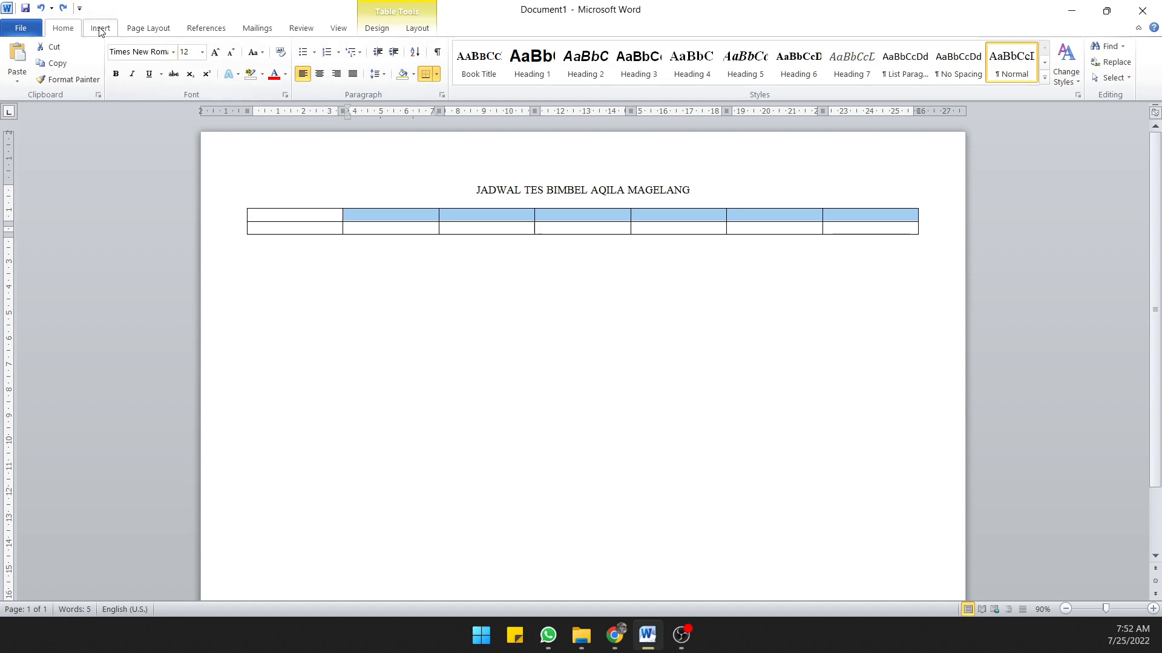
pyautogui.click(417, 28)
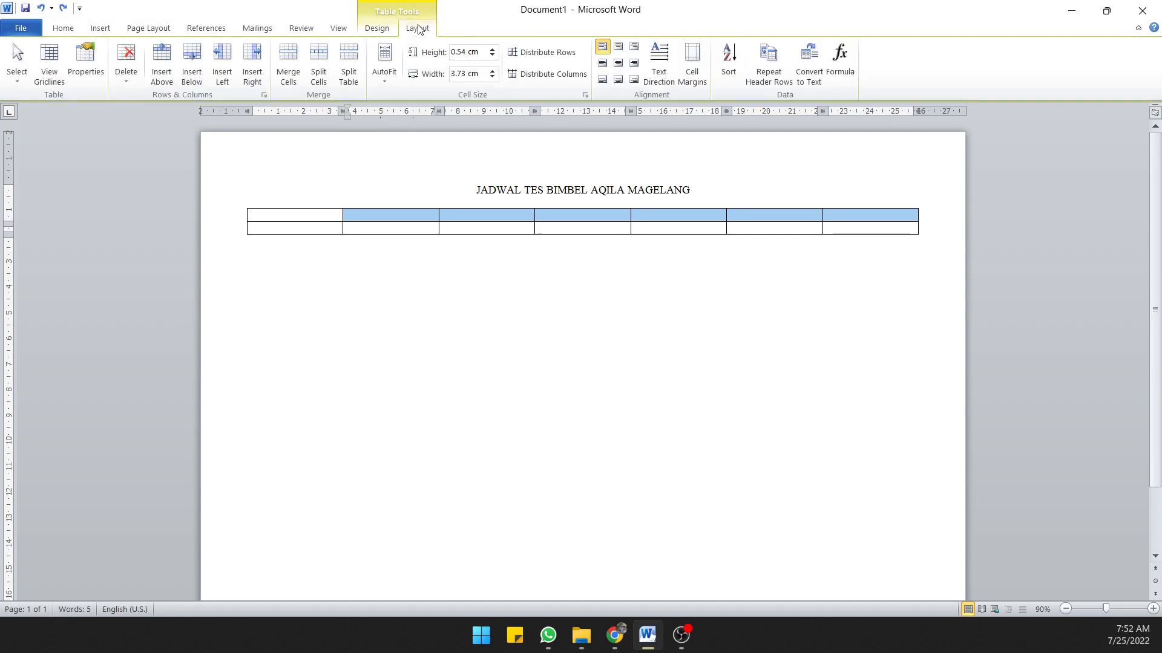
pyautogui.click(289, 81)
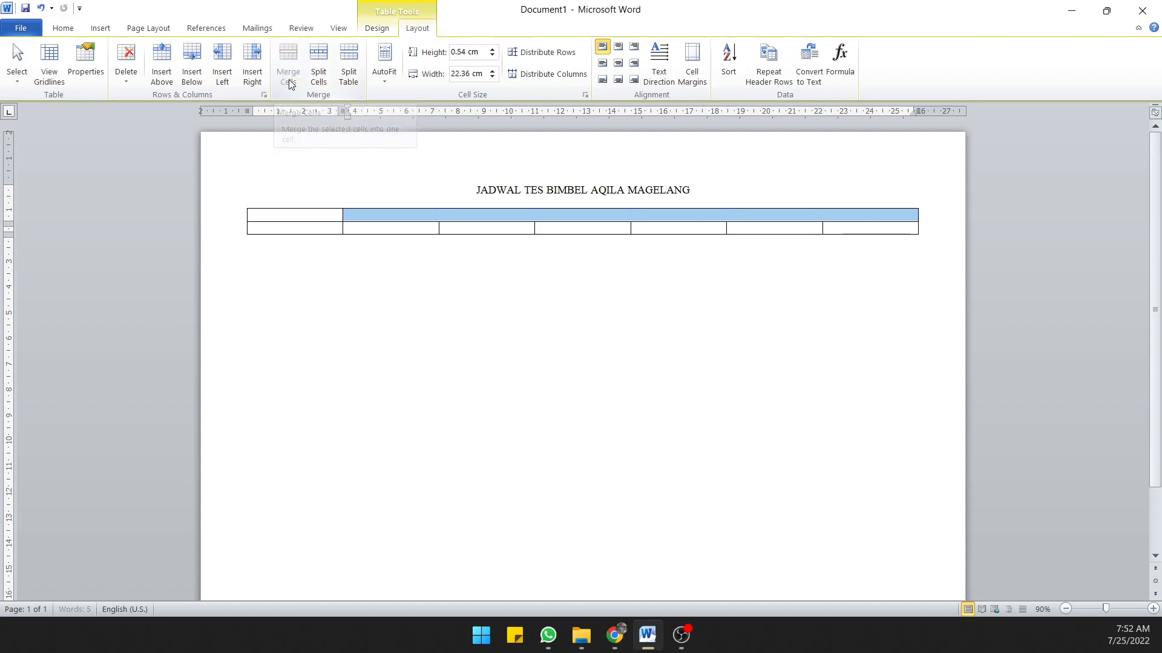
pyautogui.click(383, 308)
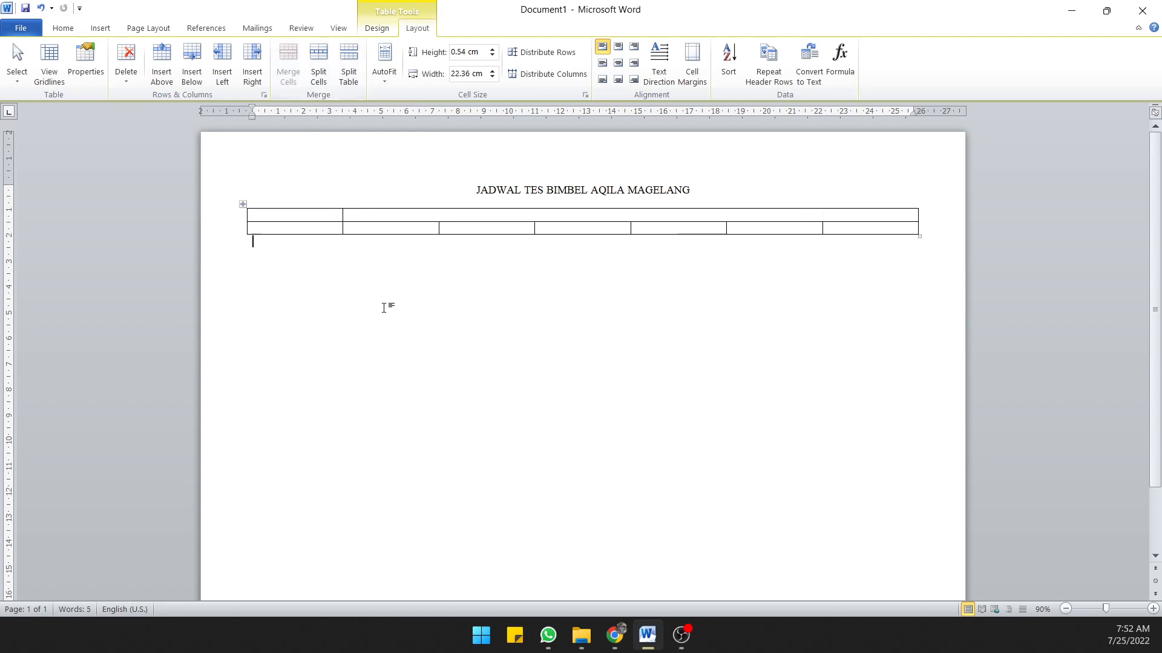
# Step: Enter Hari / Tanggal in the merged cell of the table's first row and centre the text
pyautogui.click(616, 215)
pyautogui.write('Har')
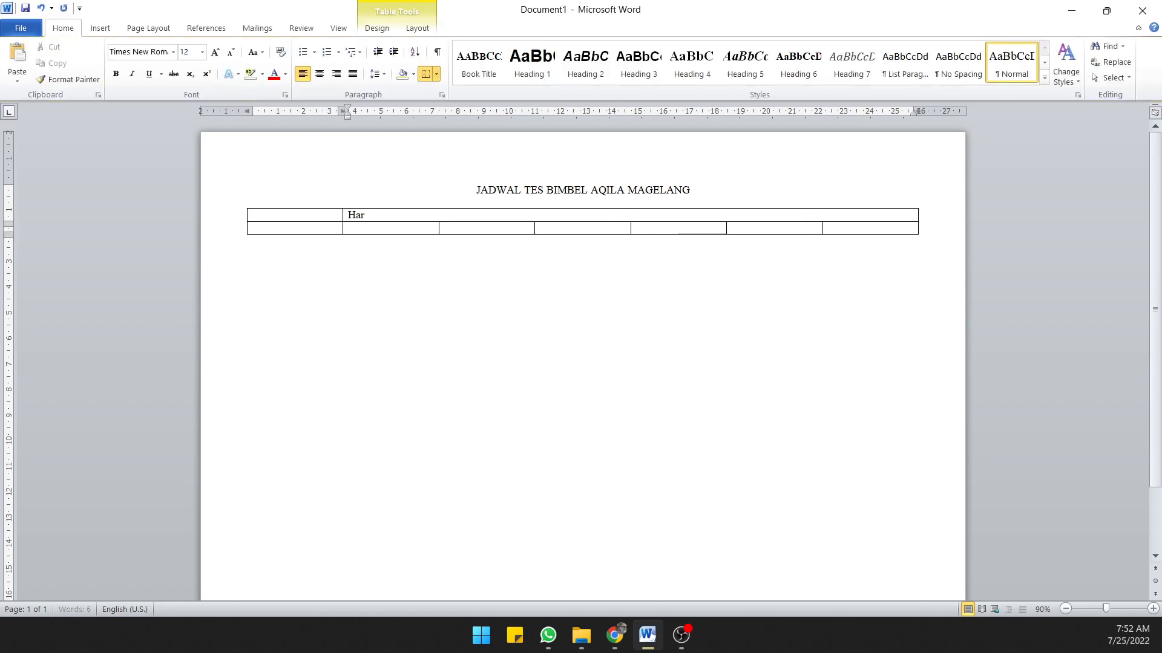
pyautogui.write('i / Tanggal')
pyautogui.moveTo(433, 215); pyautogui.dragTo(348, 215)
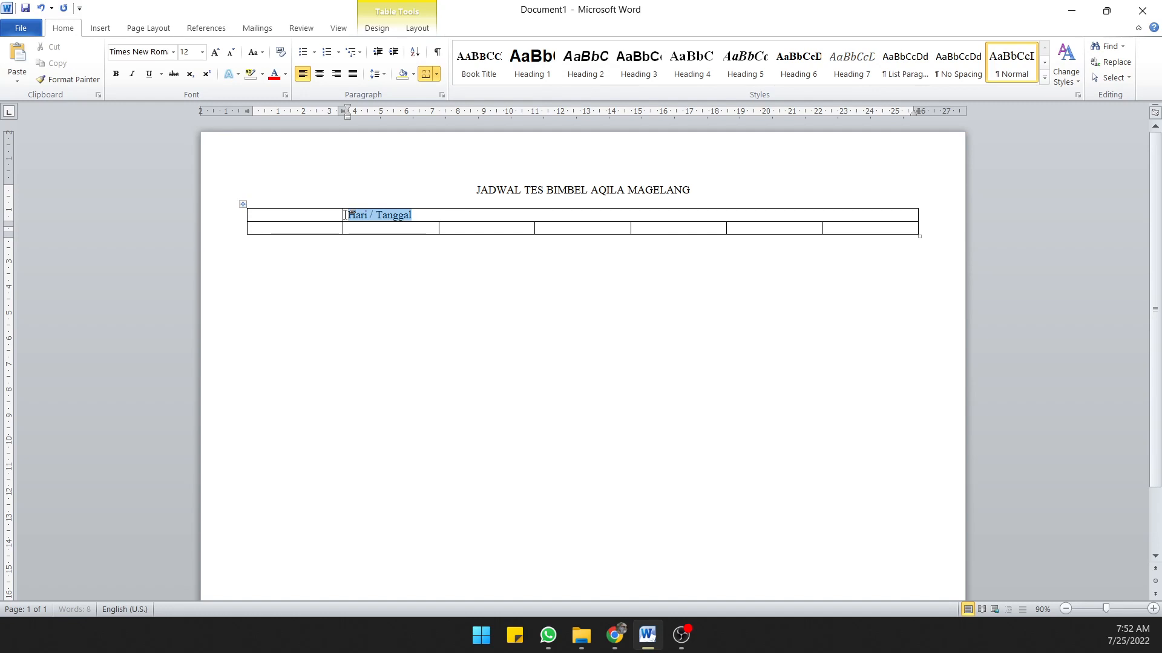
pyautogui.click(323, 78)
pyautogui.click(616, 300)
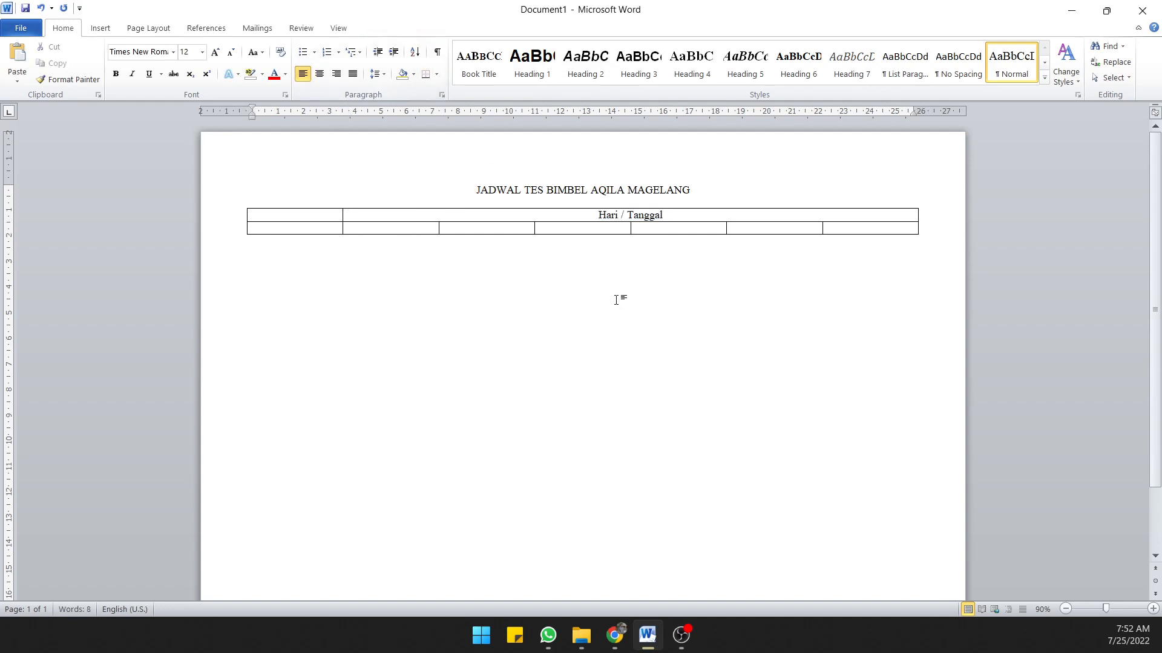
# Step: Fill the second row from the second column on with Senin, Selasa, Rabu, Kamis, Jumat and Sabtu
pyautogui.click(324, 229)
pyautogui.click(376, 229)
pyautogui.write('Senin')
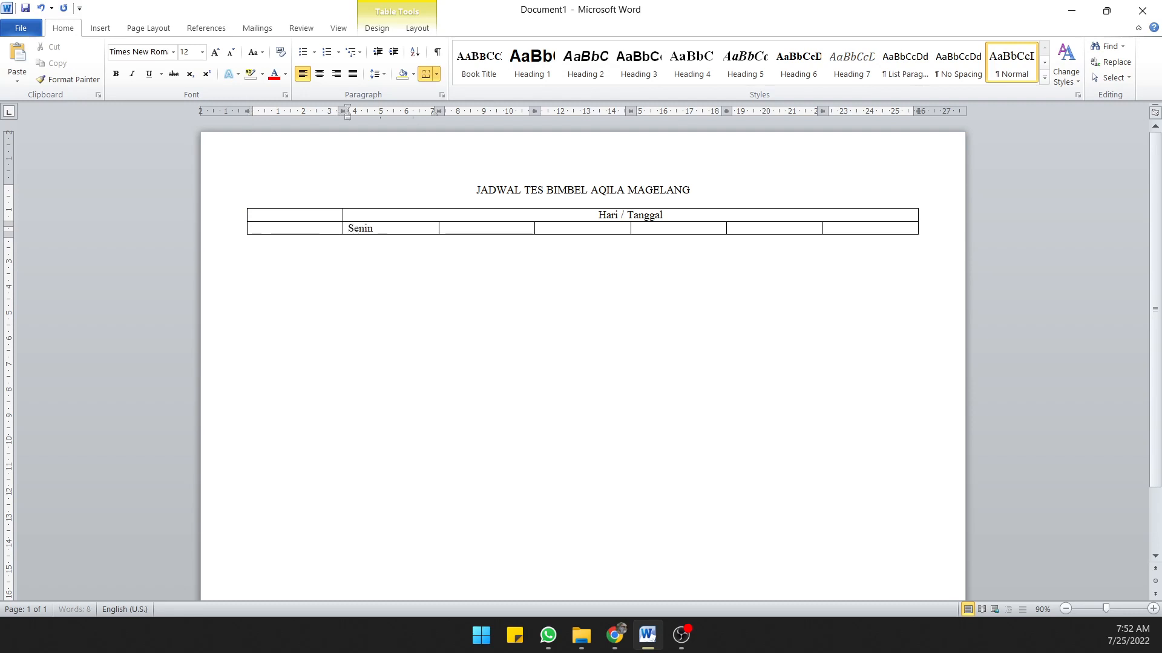
pyautogui.press('Tab')
pyautogui.write('Selasa')
pyautogui.press('Tab')
pyautogui.write('Rabu')
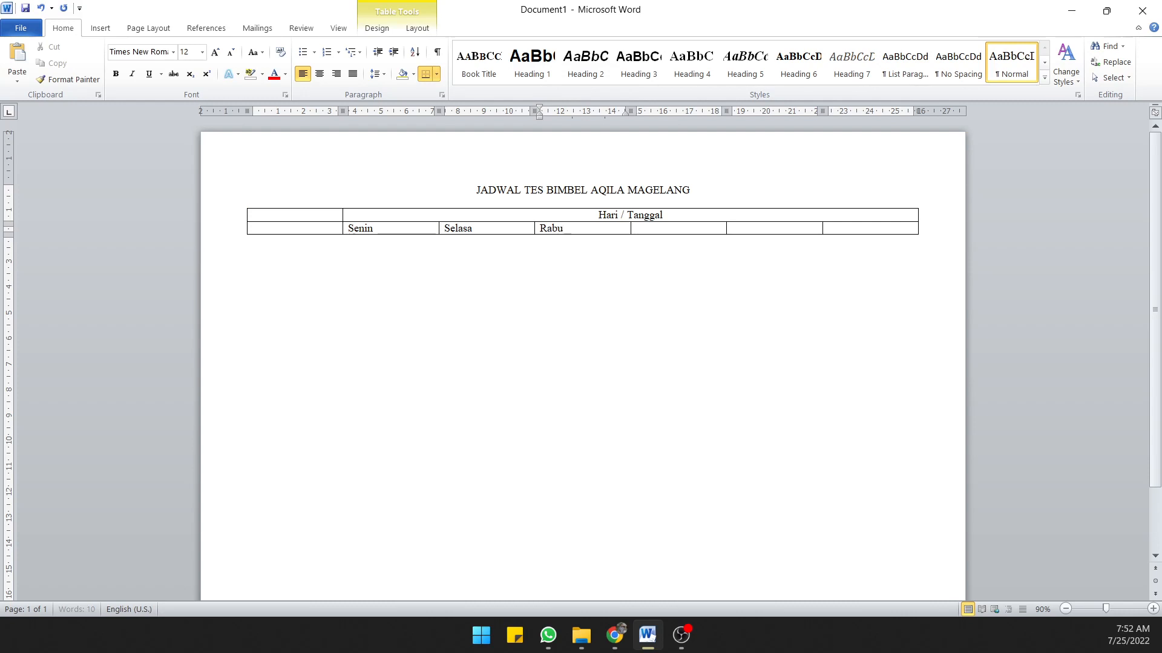
pyautogui.press('Tab')
pyautogui.write('Kamis')
pyautogui.press('Tab')
pyautogui.write('Juma')
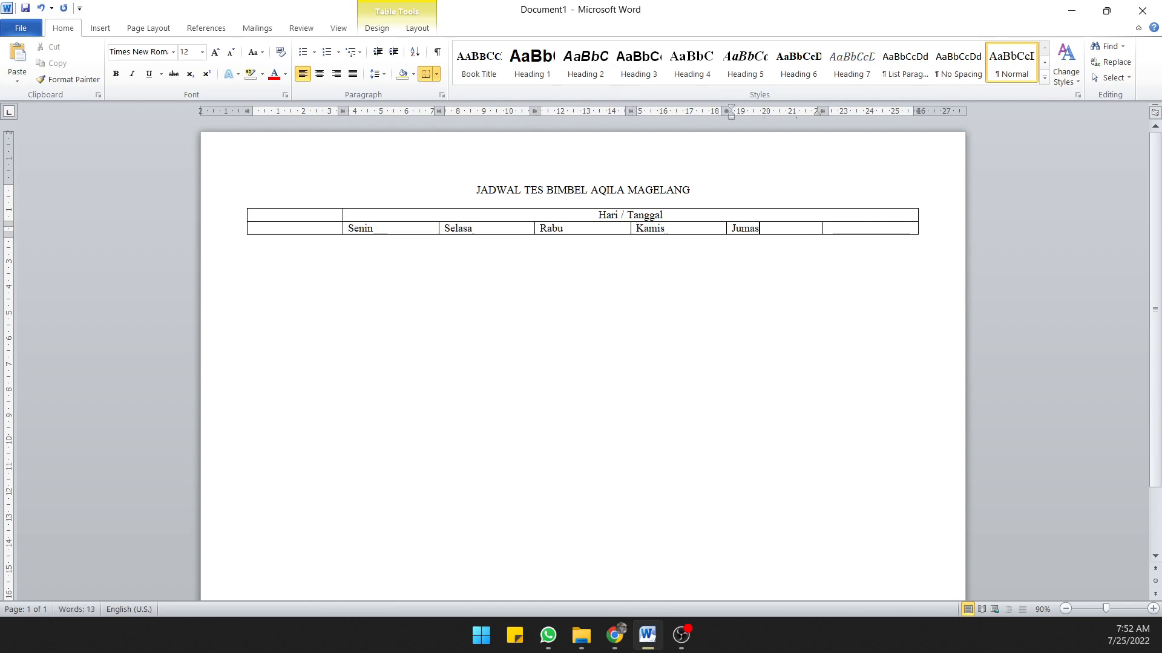
pyautogui.write('t')
pyautogui.press('Tab')
pyautogui.write('Sabtu')
# Step: Centre the six day names in the table's second row
pyautogui.moveTo(378, 231); pyautogui.dragTo(833, 224)
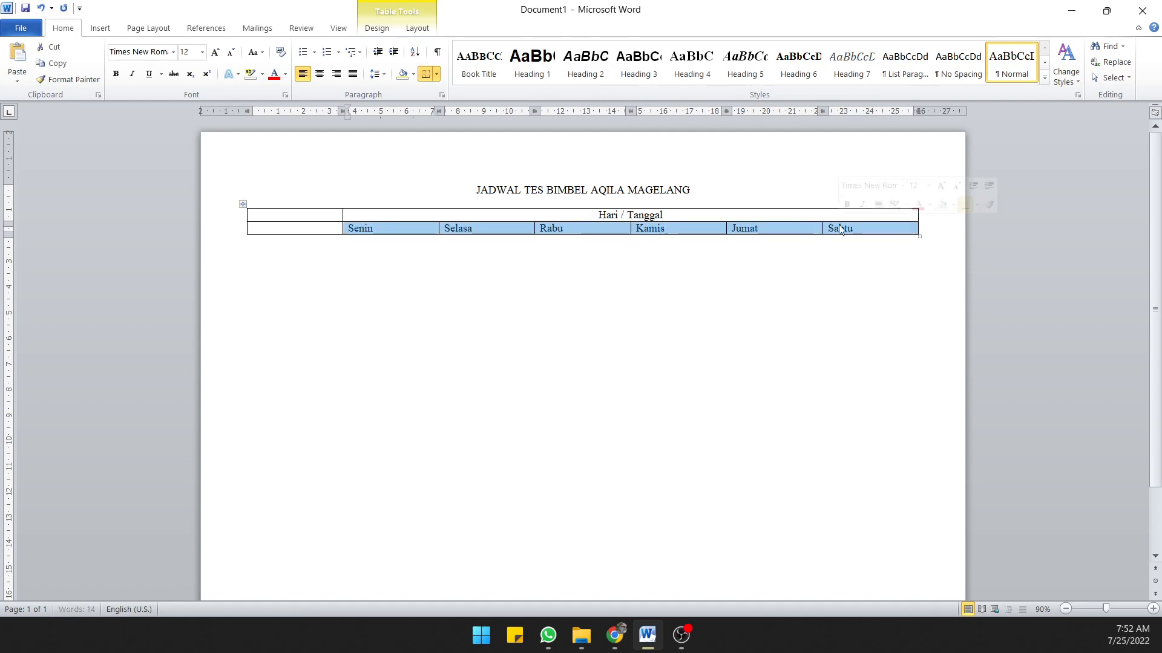
pyautogui.click(315, 76)
pyautogui.click(371, 309)
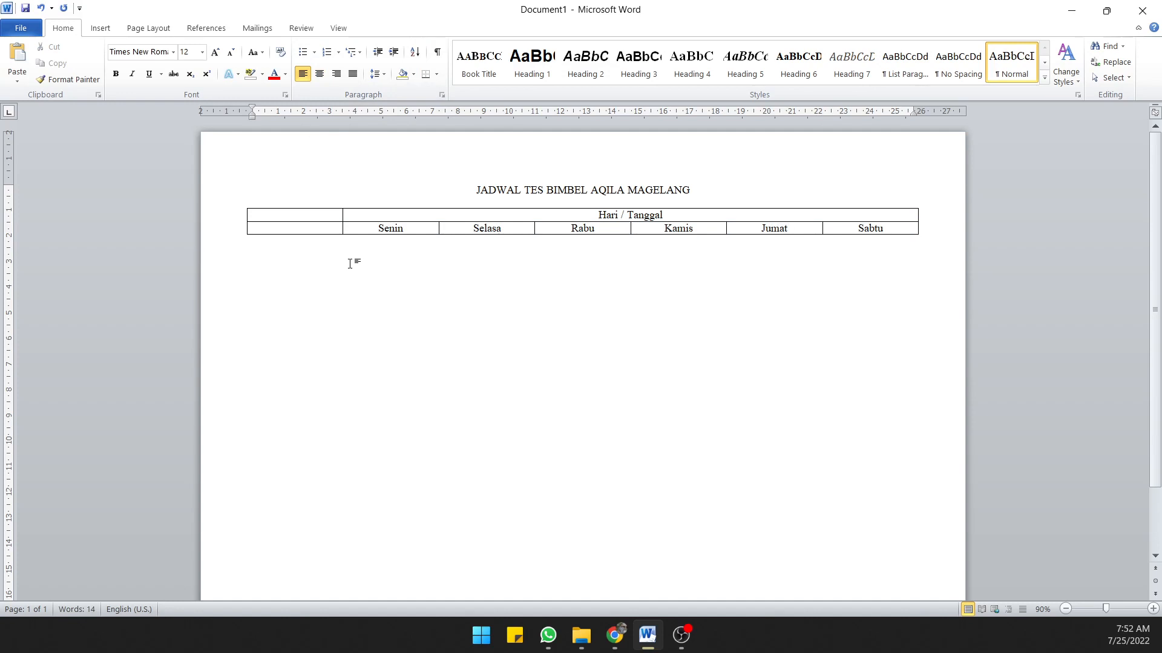
# Step: Add a third row to the end of the table and enter Kelas 1 in its first cell
pyautogui.click(903, 231)
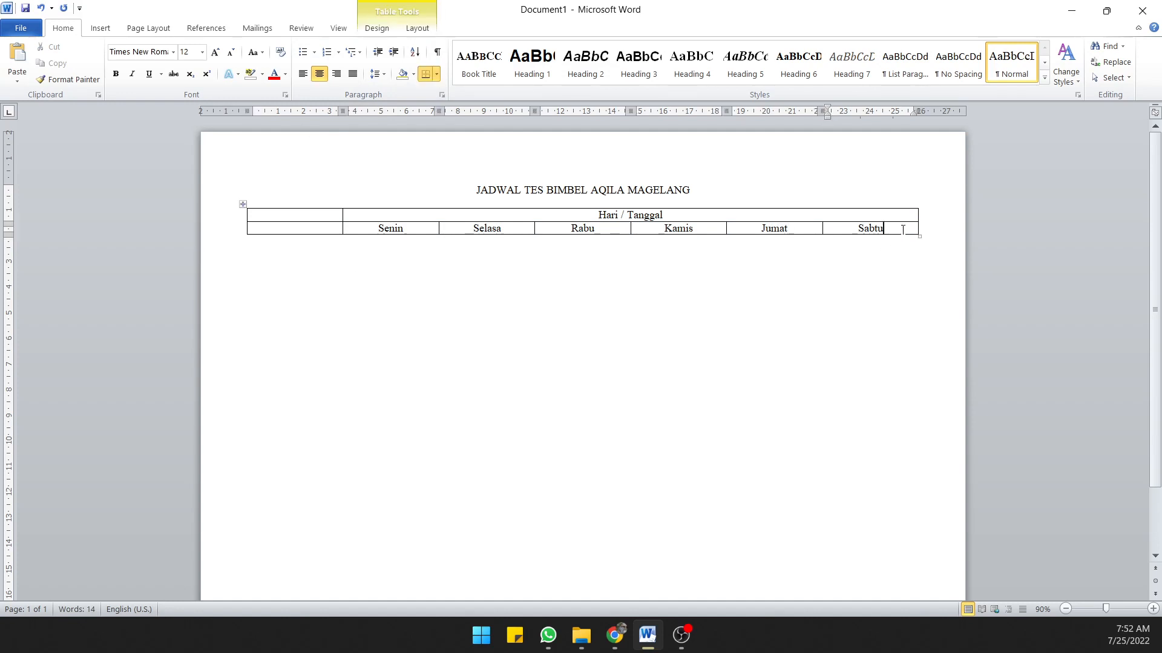
pyautogui.press('Tab')
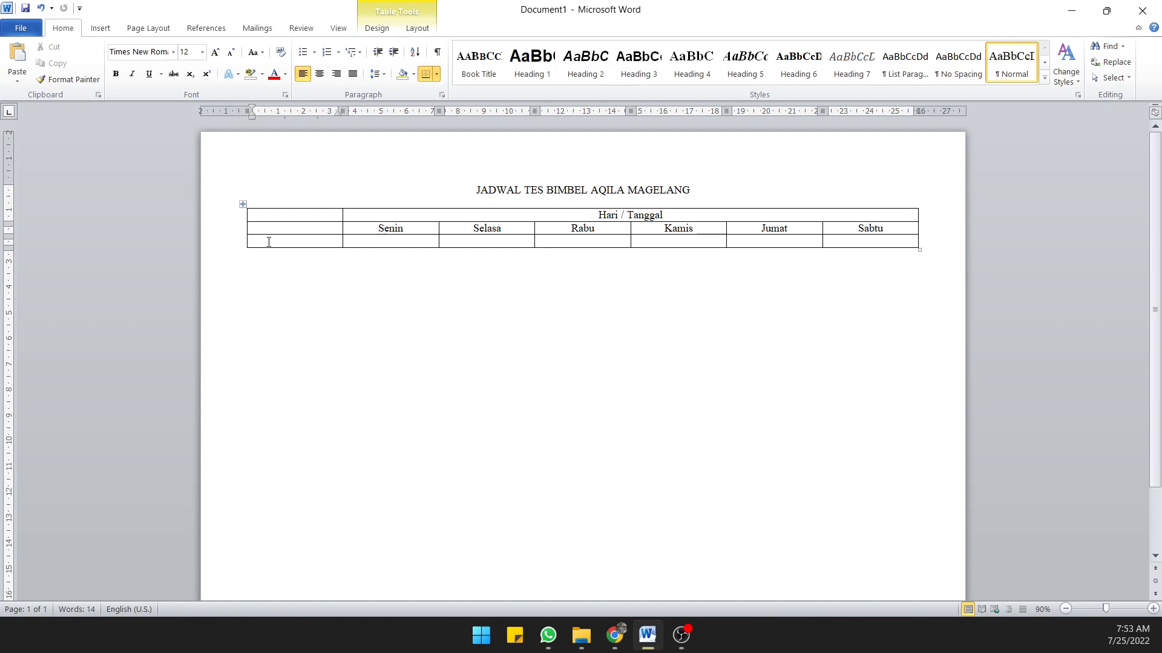
pyautogui.write('Kelas 1')
pyautogui.click(297, 285)
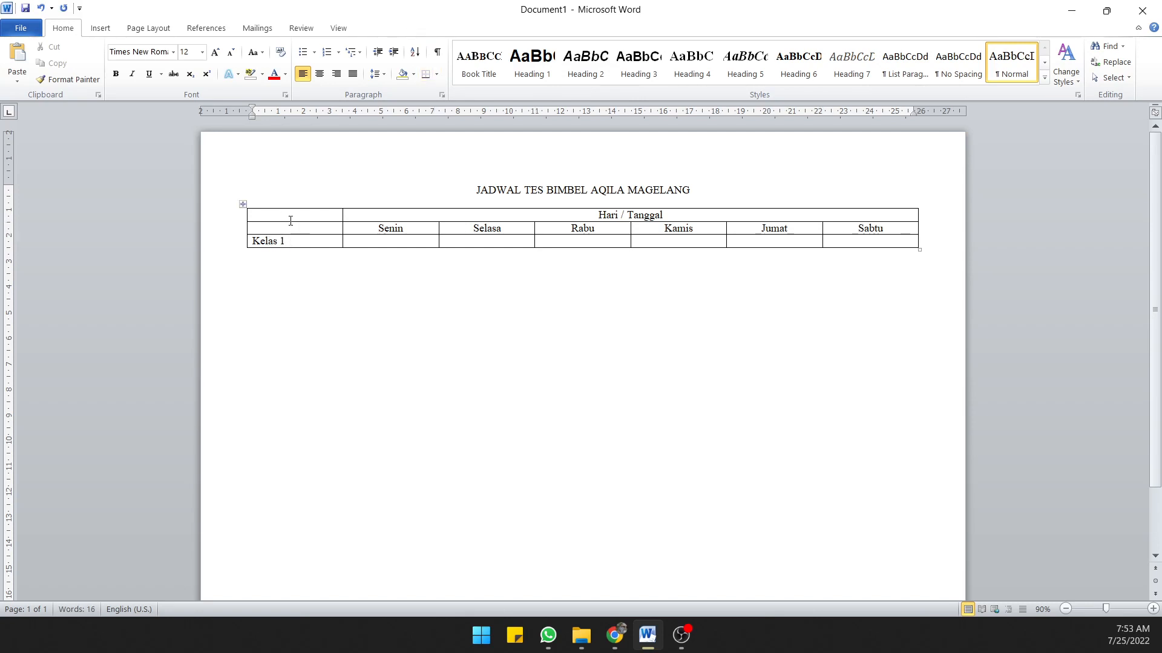
# Step: Merge the two empty cells at the top of the table's first column into one cell
pyautogui.moveTo(290, 220); pyautogui.dragTo(283, 231)
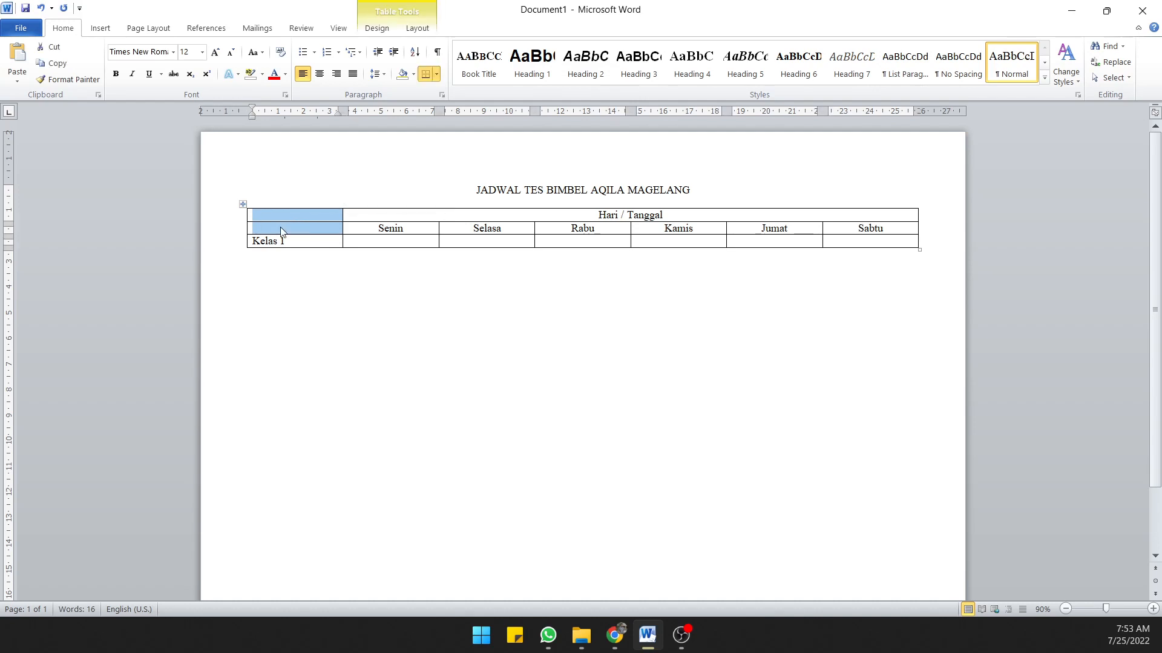
pyautogui.click(418, 27)
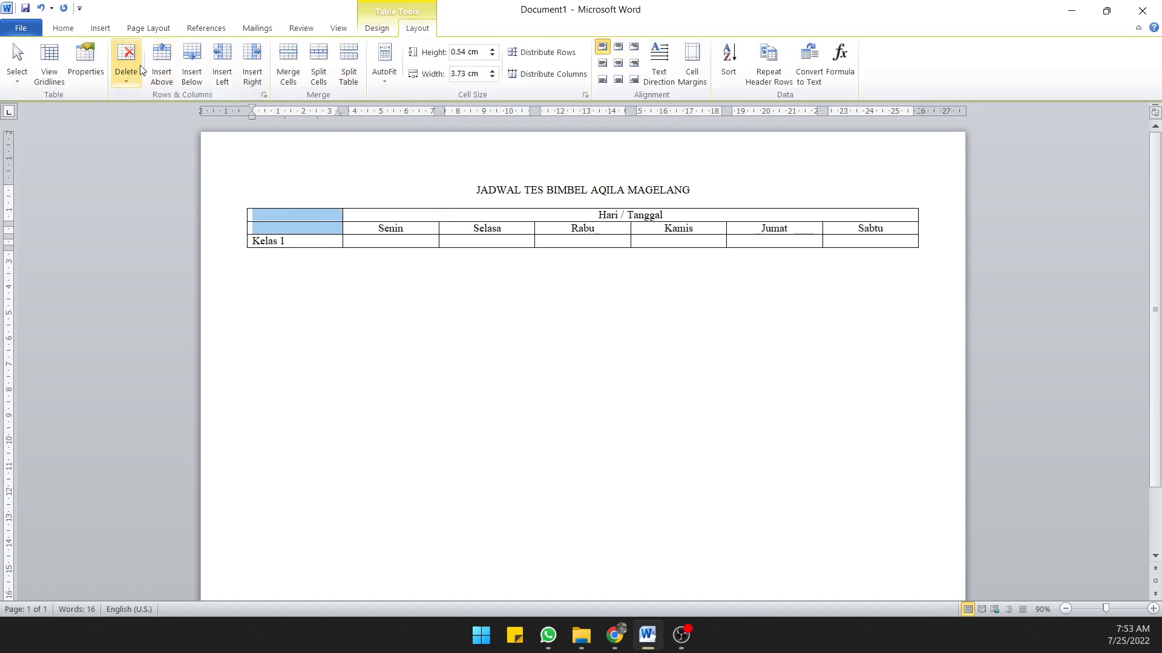
pyautogui.click(288, 58)
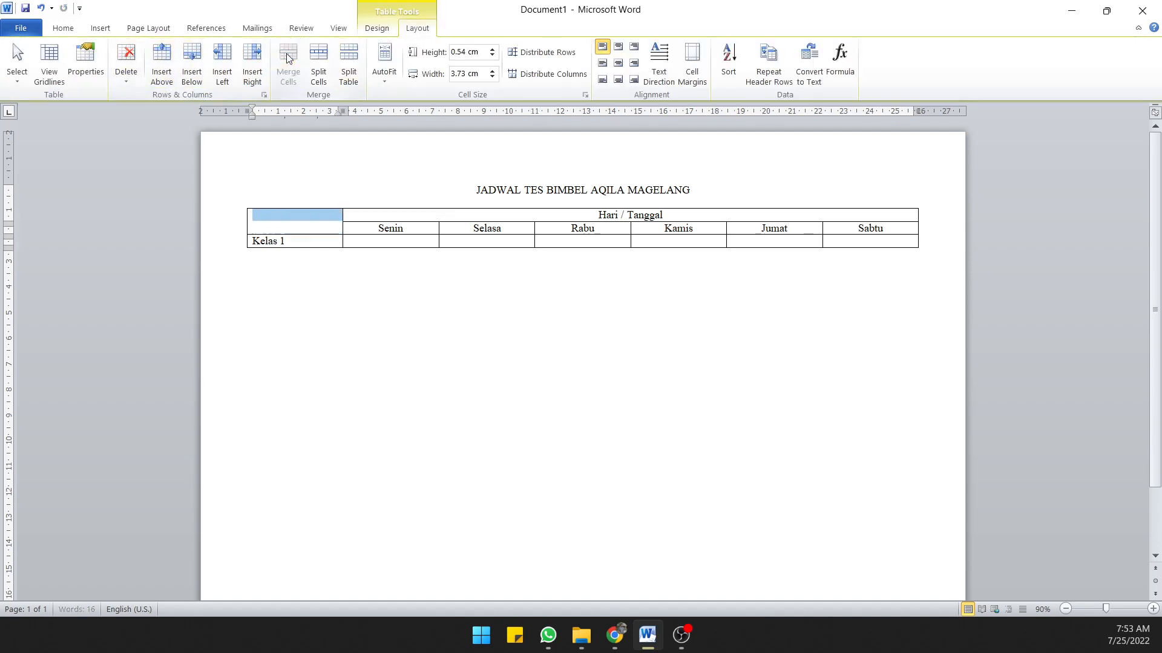
pyautogui.click(376, 409)
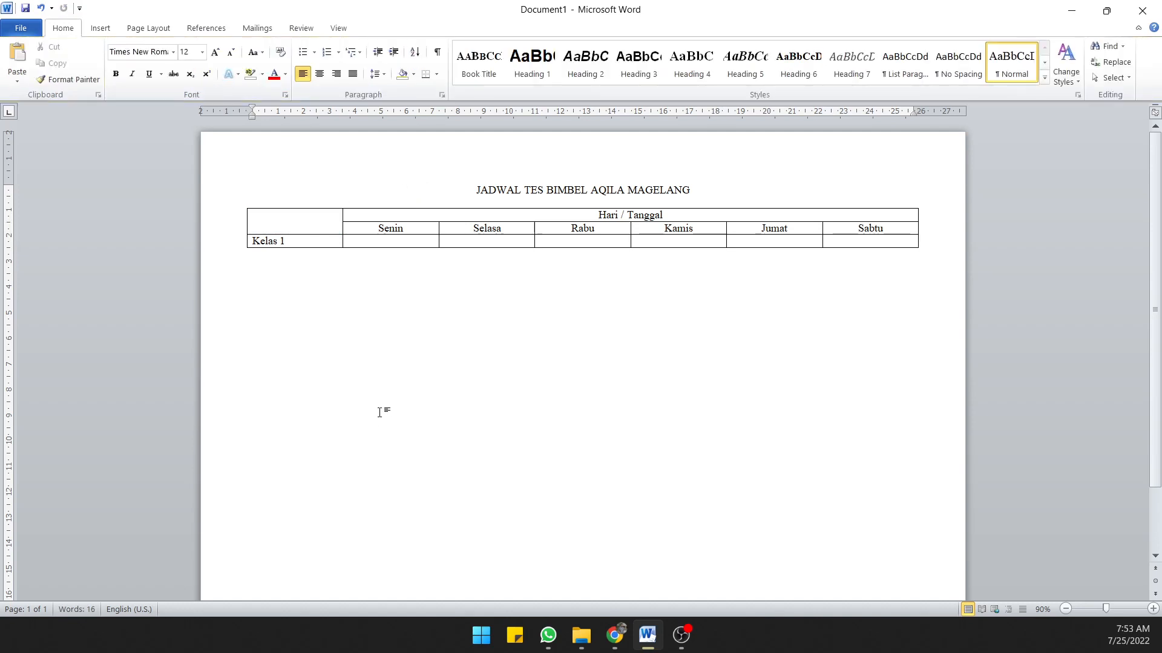
# Step: Clear the Kelas 1 text from the third row and enter Kelas/Ruang in the merged first-column heading cell
pyautogui.click(301, 240)
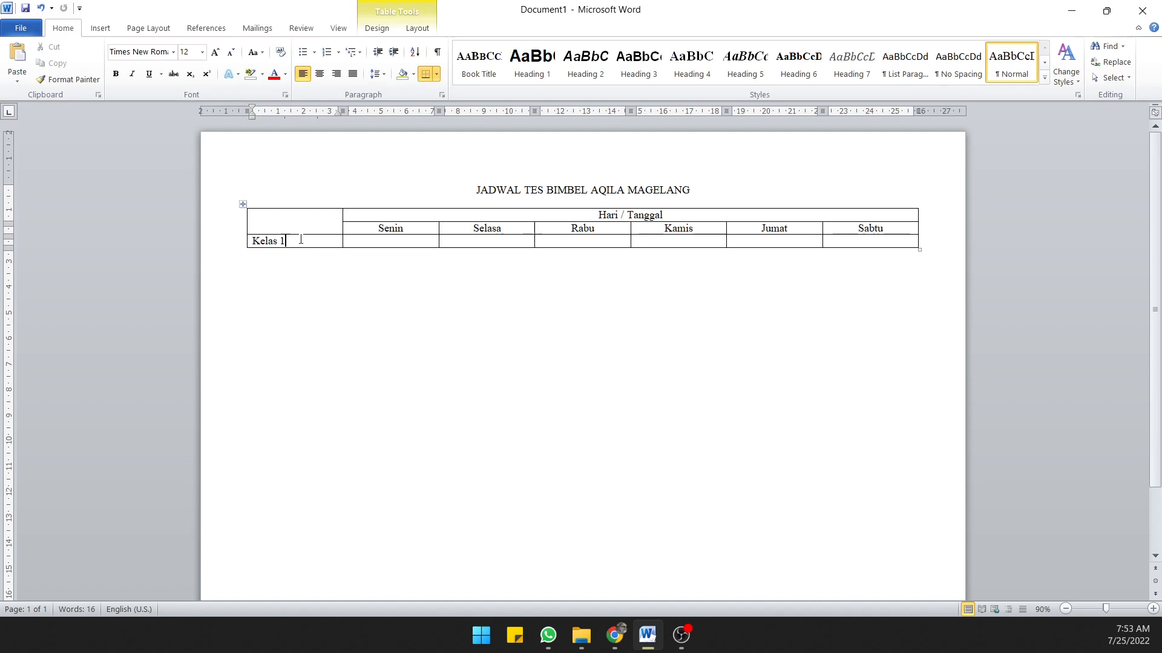
pyautogui.write('/')
pyautogui.press('BackSpace')
pyautogui.press('BackSpace')
pyautogui.press('BackSpace')
pyautogui.press('BackSpace')
pyautogui.press('BackSpace')
pyautogui.press('BackSpace')
pyautogui.click(303, 223)
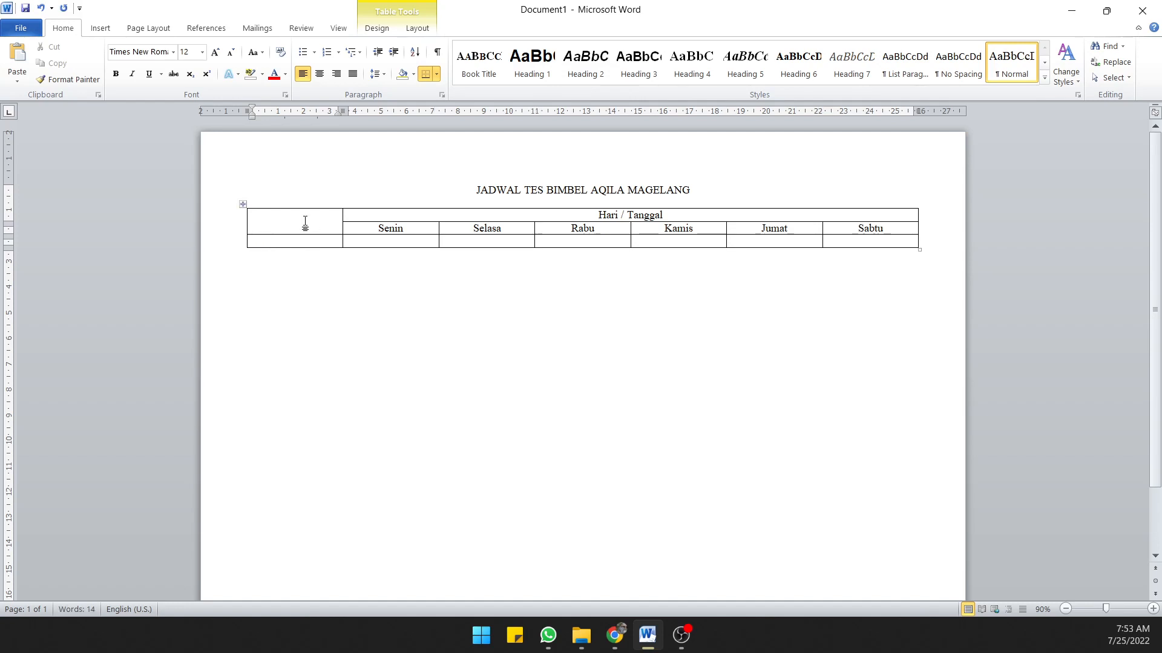
pyautogui.write('Kelas/Ruang')
pyautogui.click(347, 303)
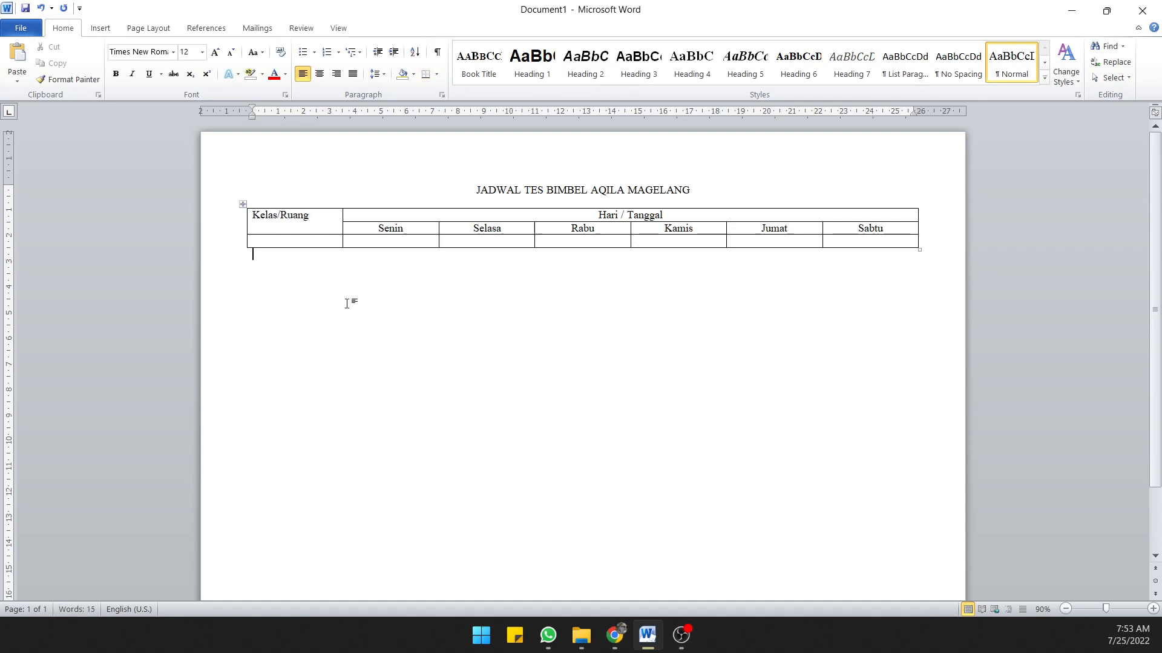
# Step: Centre the Kelas/Ruang heading horizontally and vertically within its cell
pyautogui.click(247, 224)
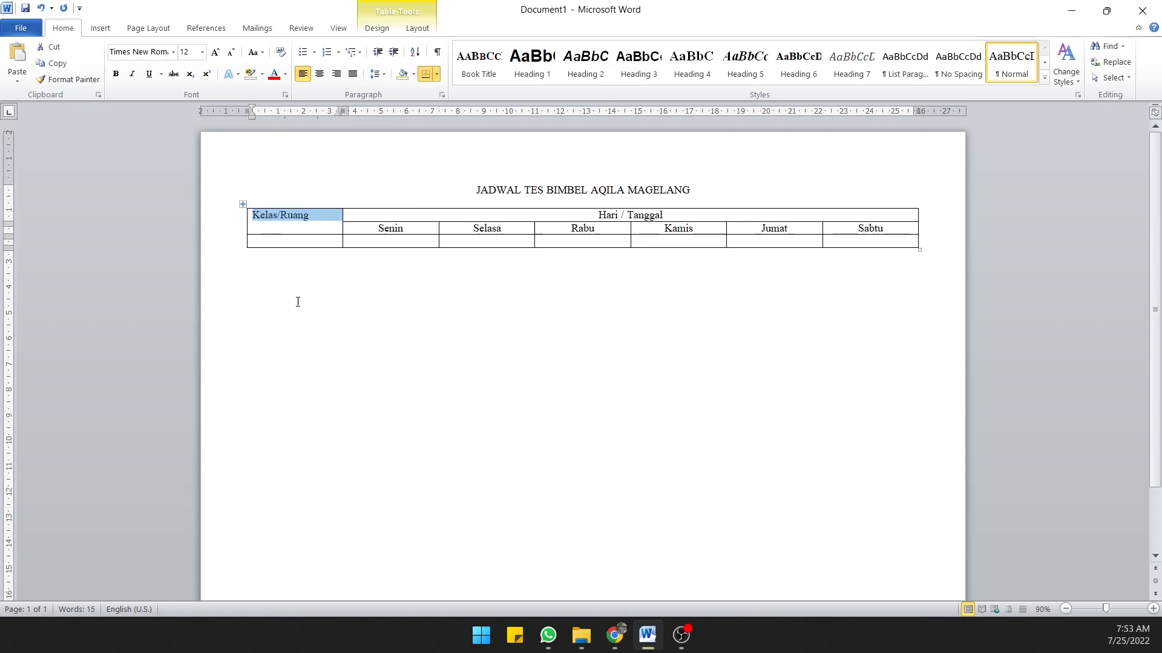
pyautogui.click(297, 302)
pyautogui.click(257, 218)
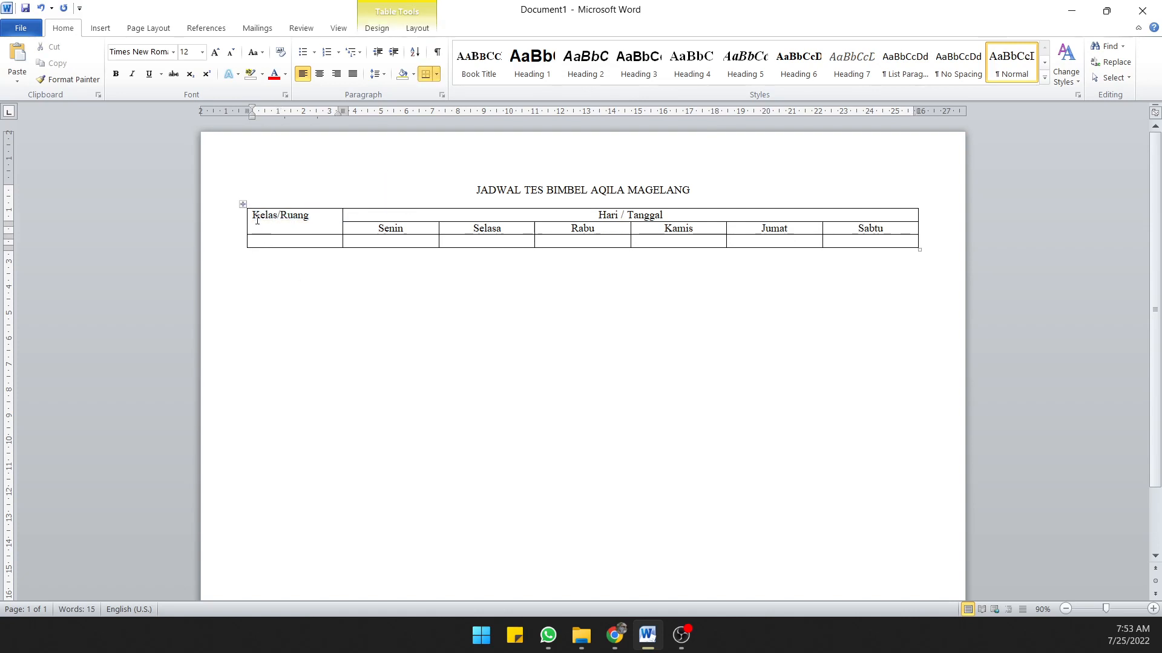
pyautogui.moveTo(253, 215); pyautogui.dragTo(311, 219)
pyautogui.click(295, 237)
pyautogui.click(245, 225)
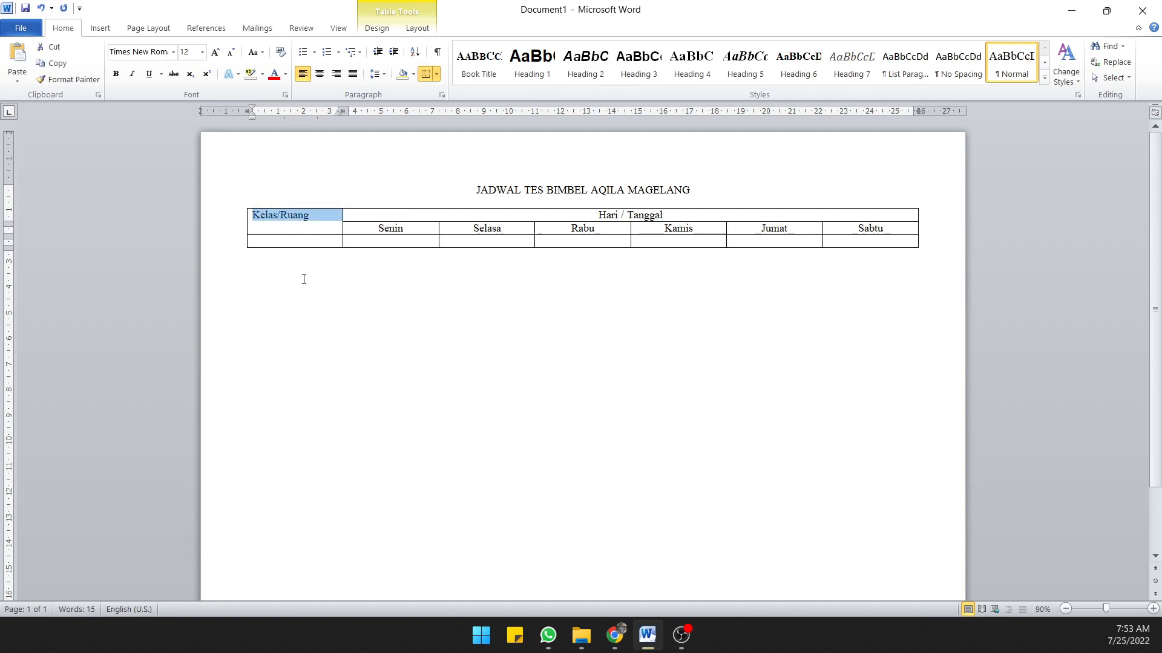
pyautogui.rightClick(308, 221)
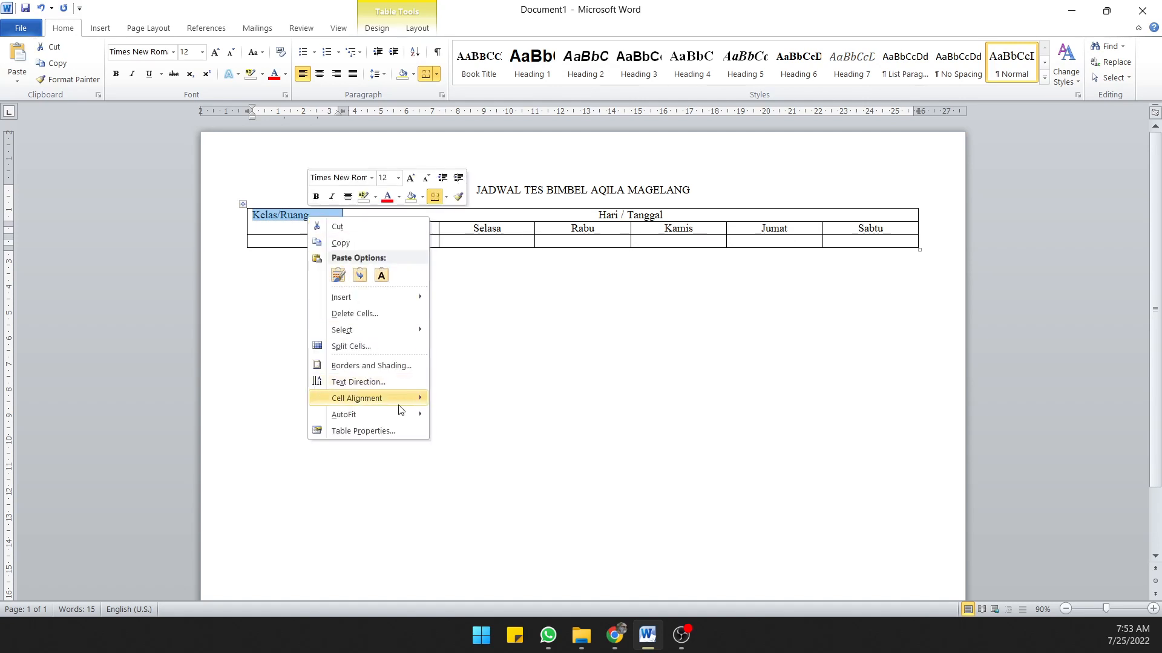
pyautogui.moveTo(402, 404)
pyautogui.click(451, 413)
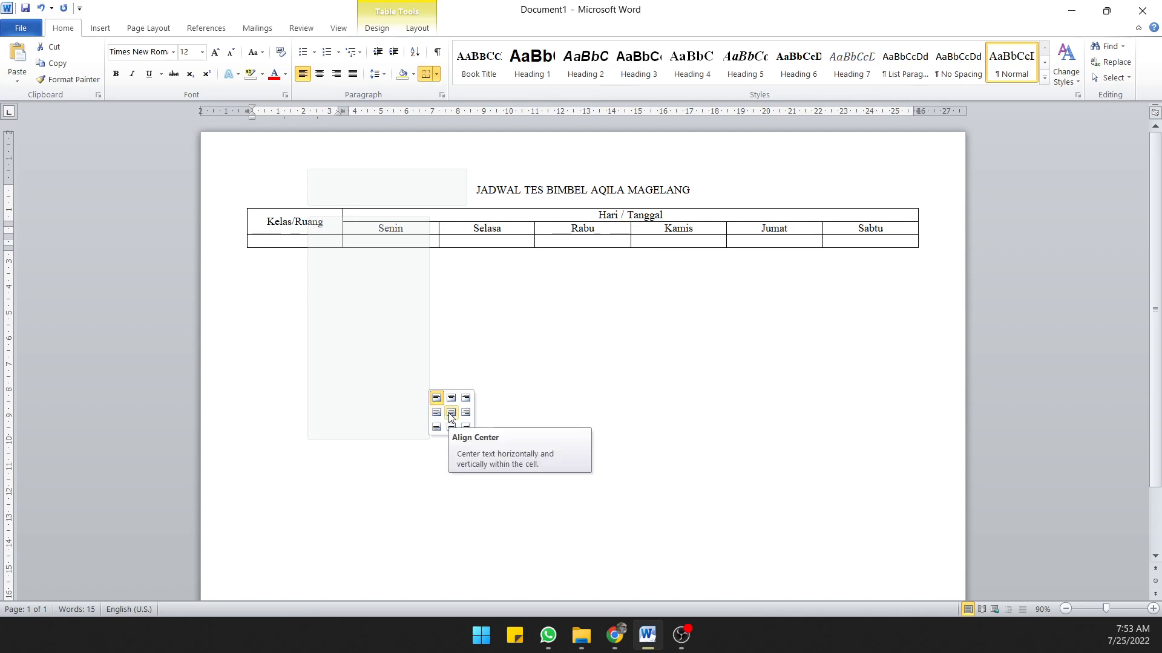
pyautogui.click(402, 410)
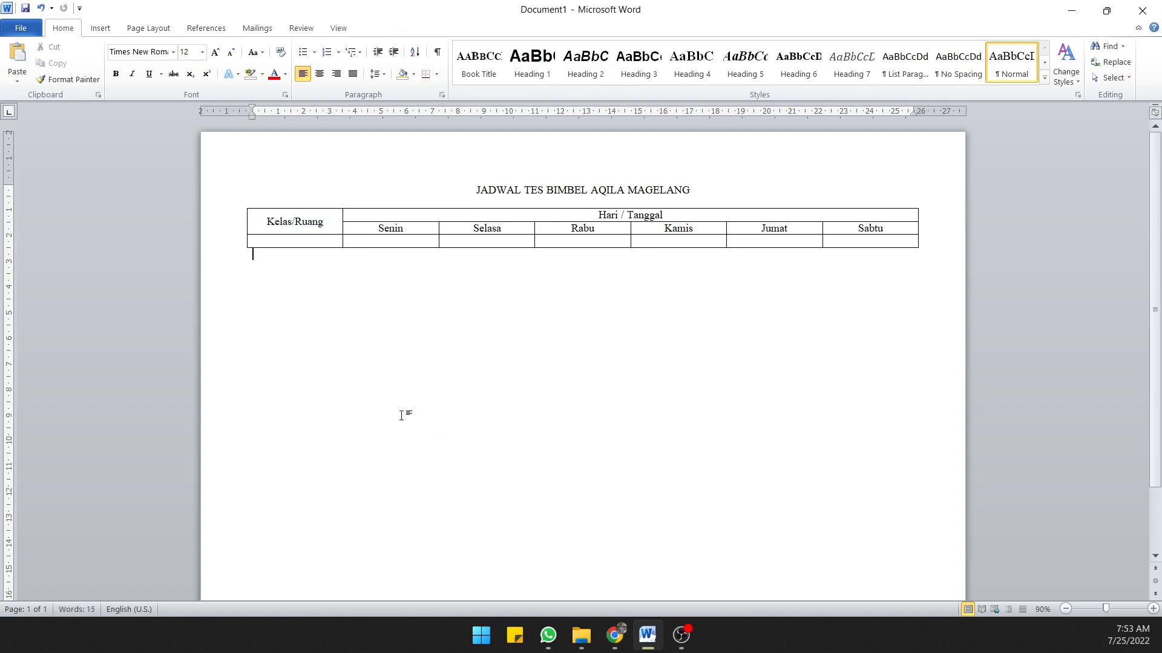
# Step: Shorten the first-column heading to Ruang and enter Ruang 1 in the cell below it
pyautogui.click(303, 240)
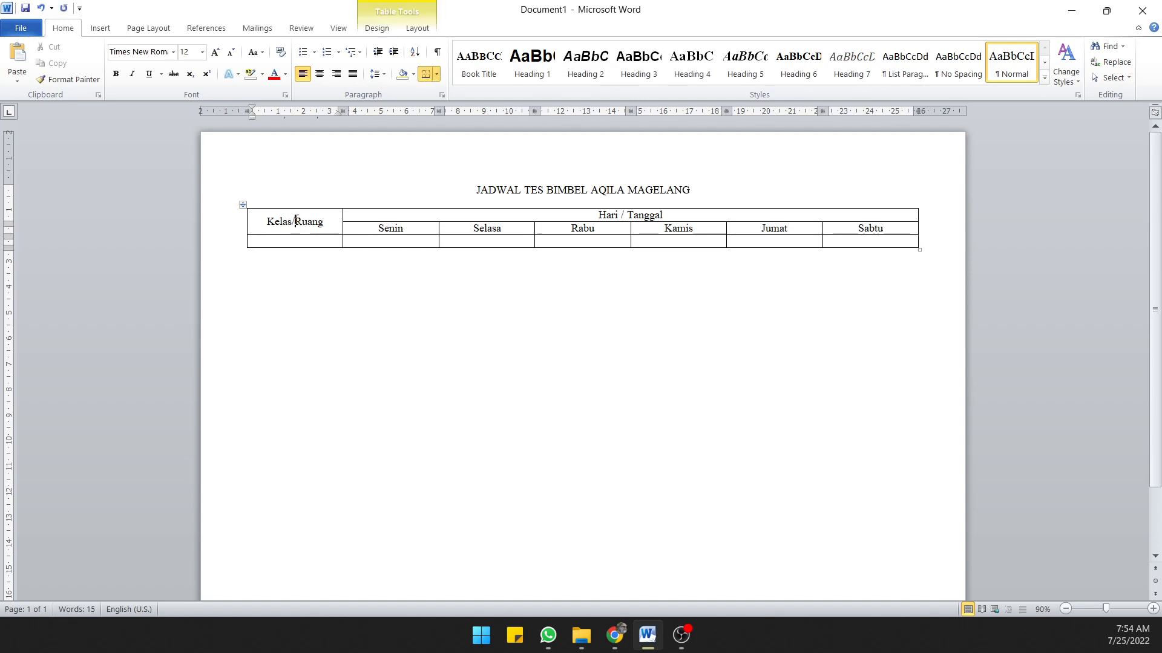
pyautogui.moveTo(295, 220); pyautogui.dragTo(267, 221)
pyautogui.press('BackSpace')
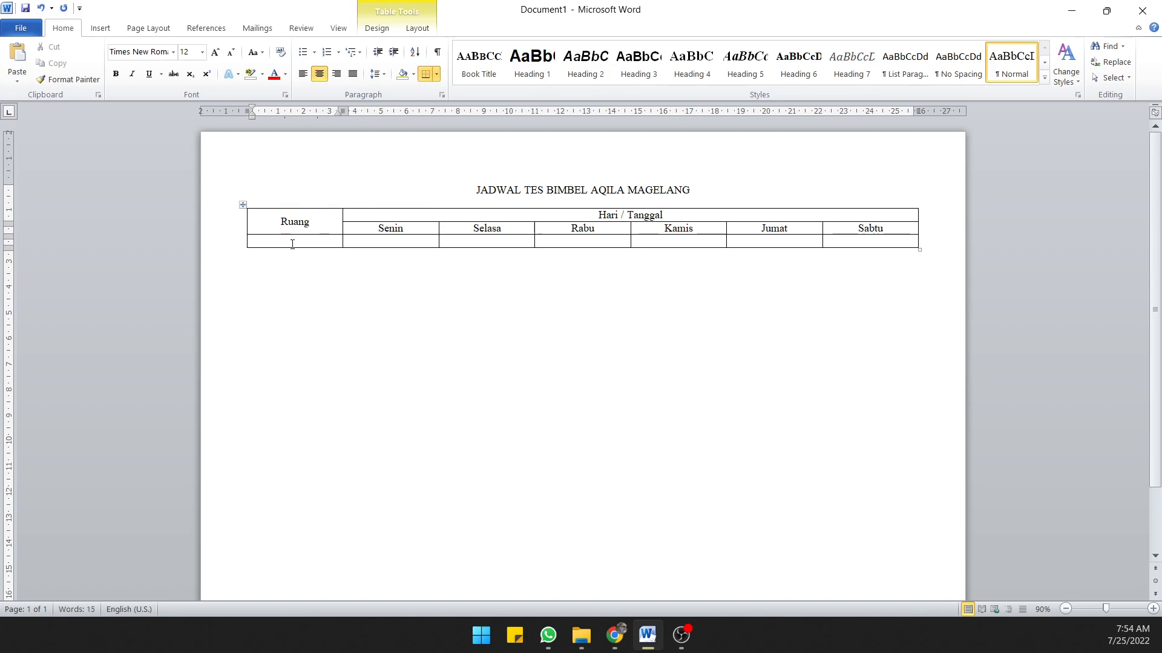
pyautogui.click(292, 244)
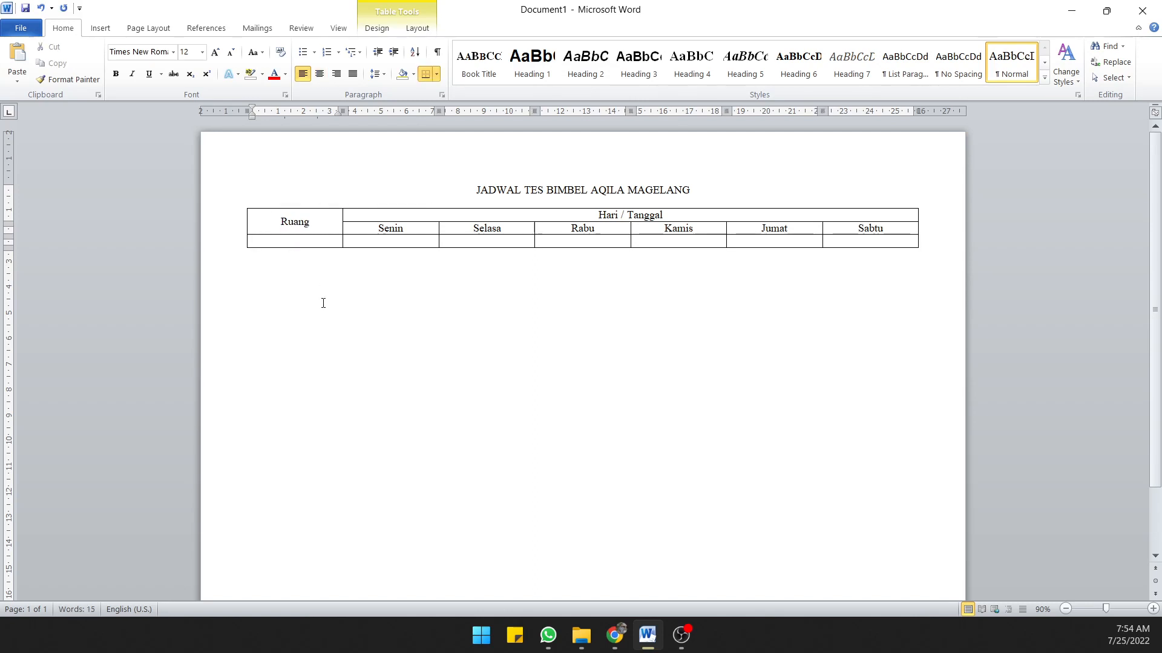
pyautogui.write('Ruang 1')
pyautogui.press('Tab')
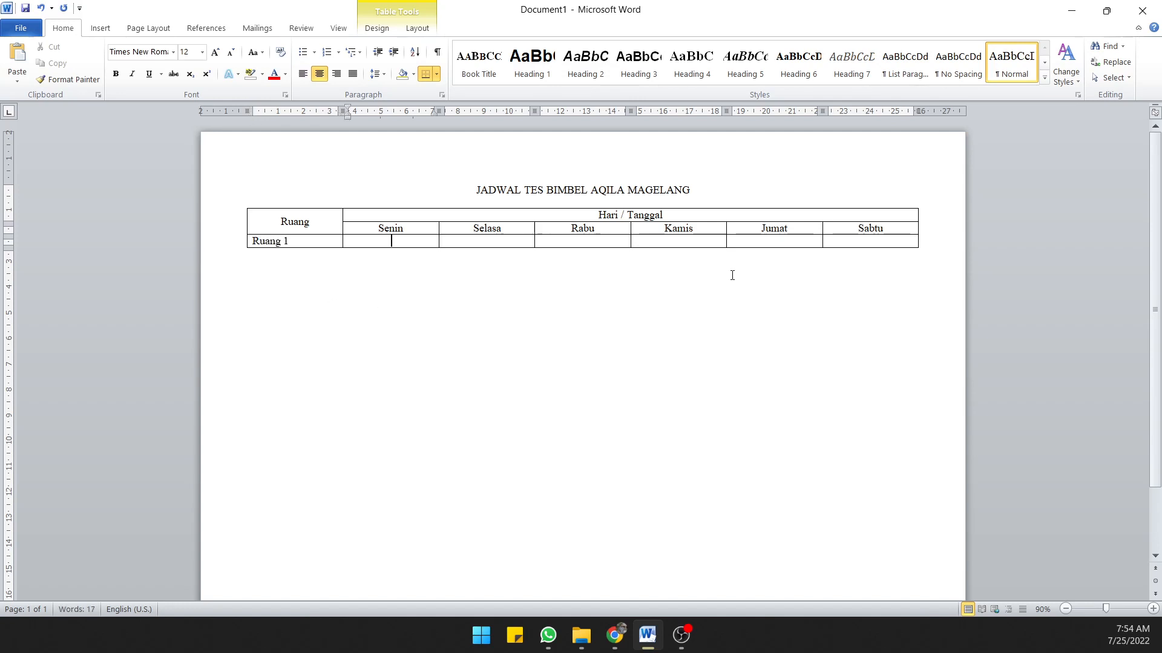
# Step: Add nine empty rows to the table below the Ruang 1 row
pyautogui.click(870, 242)
pyautogui.press('Tab')
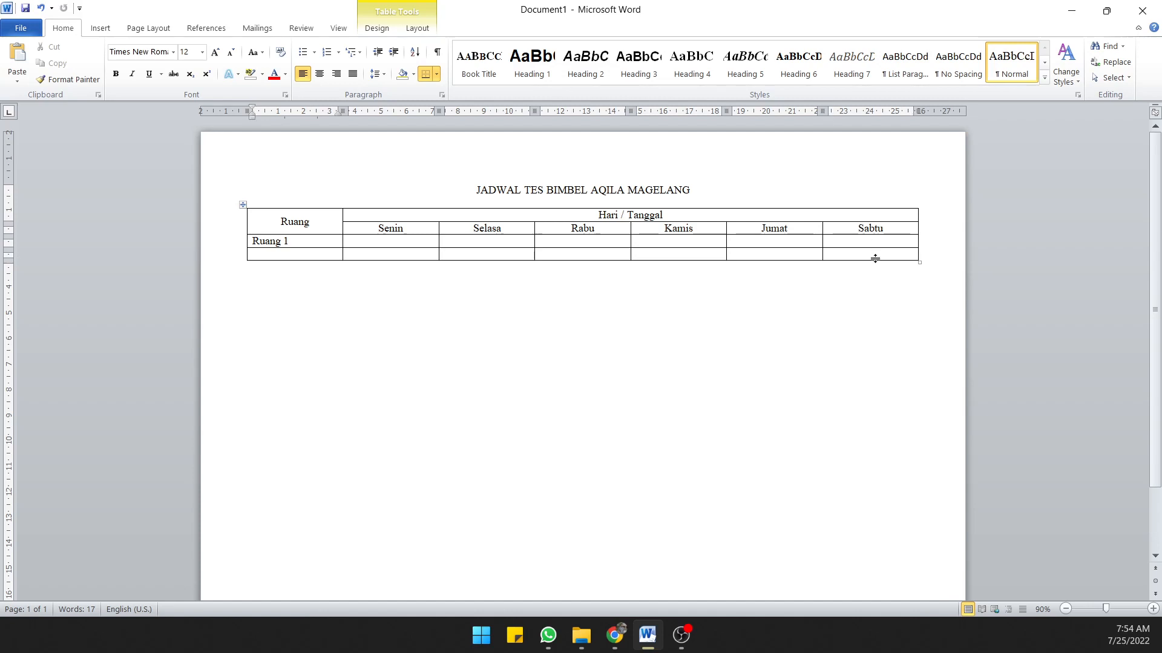
pyautogui.click(875, 259)
pyautogui.press('Tab')
pyautogui.press('Tab')
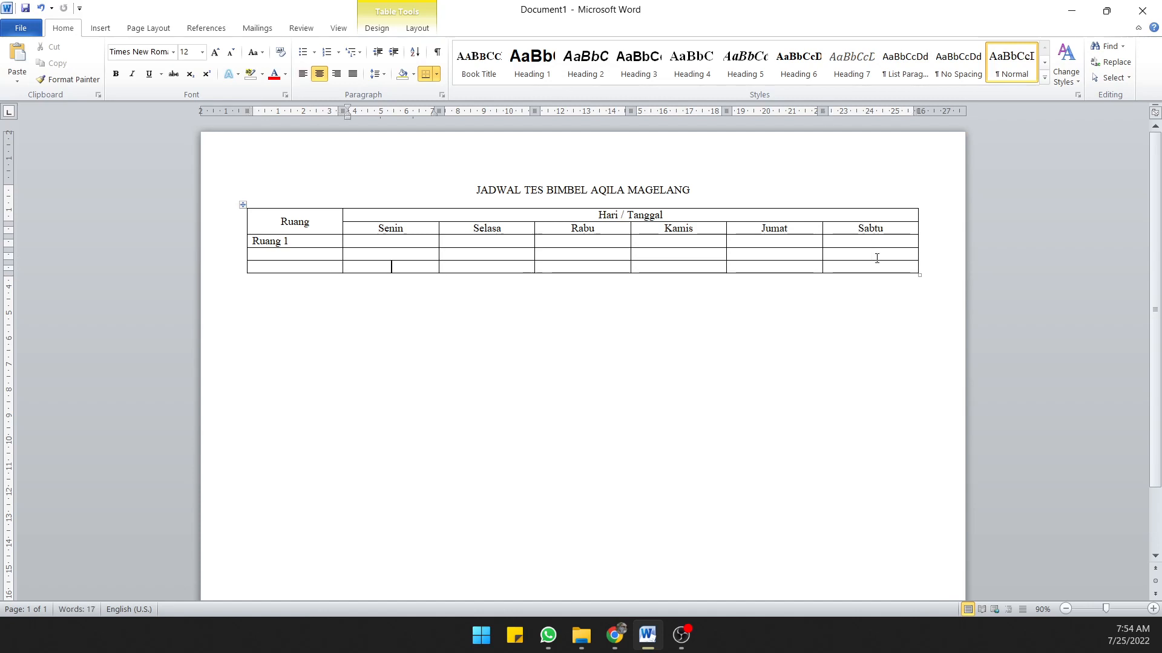
pyautogui.press('Tab')
pyautogui.press('Tab')
pyautogui.press('Tab')
pyautogui.press('Tab')
pyautogui.press('Tab')
pyautogui.press('Tab')
pyautogui.press('Tab')
pyautogui.press('Tab')
pyautogui.press('Tab')
pyautogui.press('Tab')
pyautogui.press('Tab')
pyautogui.press('Tab')
pyautogui.press('Tab')
pyautogui.press('Tab')
pyautogui.press('Tab')
pyautogui.press('Tab')
pyautogui.press('Tab')
pyautogui.press('Tab')
pyautogui.press('Tab')
pyautogui.press('Tab')
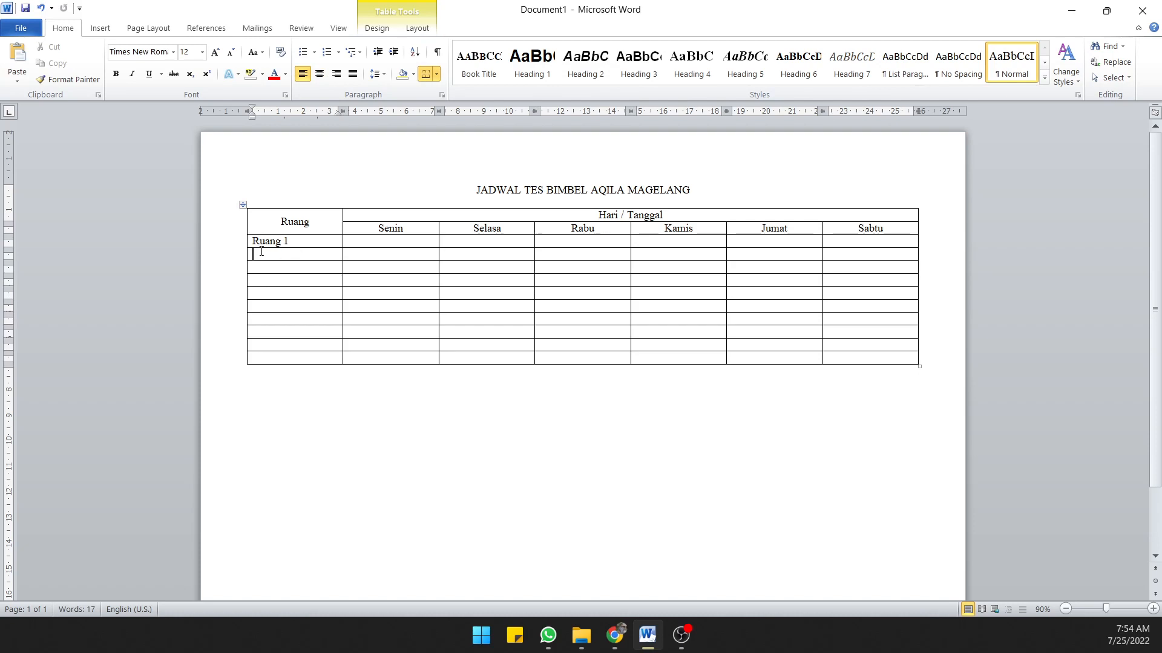
# Step: Label the next four cells of the first column Runag 2, Ruang 3, Ruang 4 and Ruang 5
pyautogui.write('Runag')
pyautogui.write('2')
pyautogui.press('Tab')
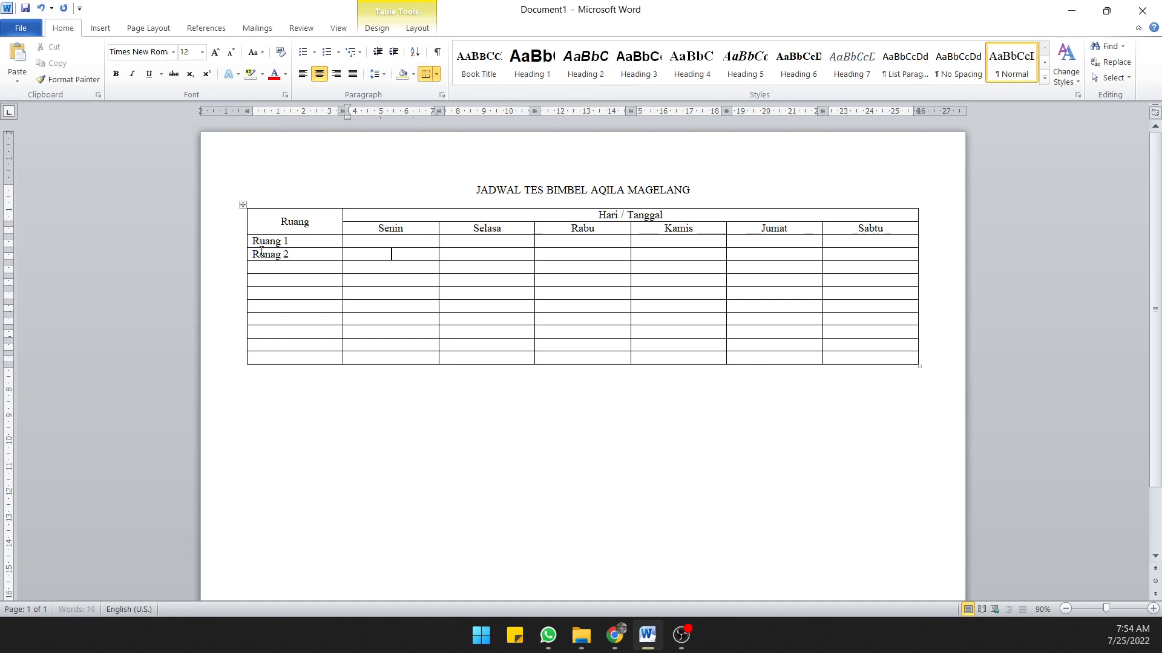
pyautogui.press('Return')
pyautogui.hotkey('ctrl', 'z')
pyautogui.click(271, 270)
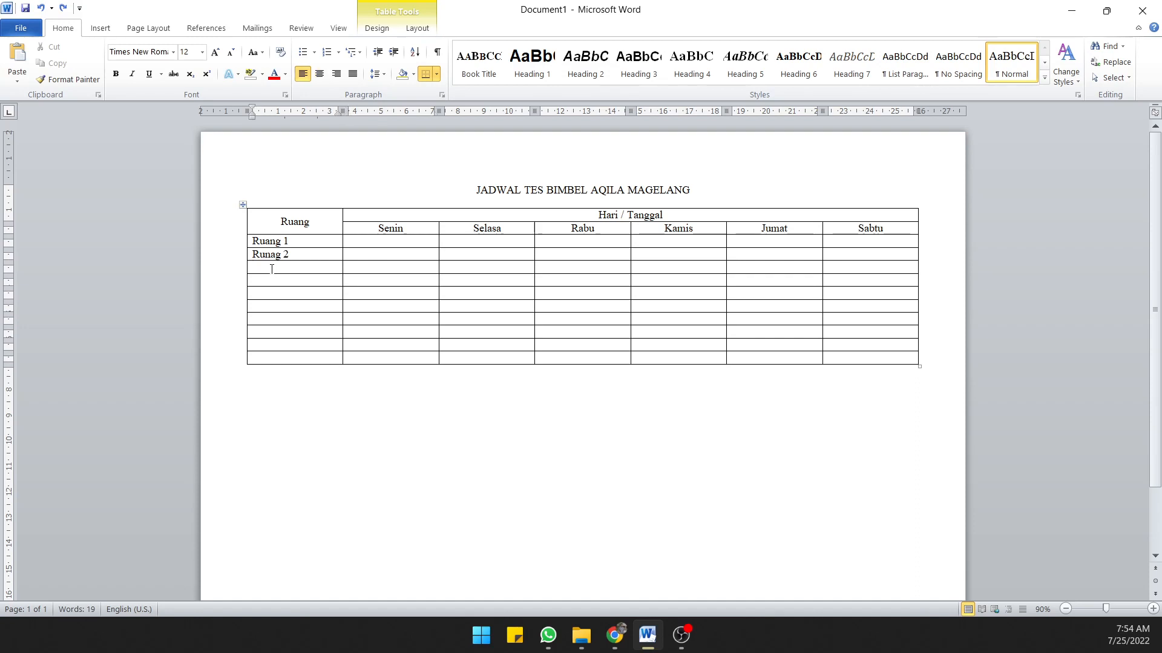
pyautogui.write('Ruang 3')
pyautogui.press('Down')
pyautogui.write('Ruang 4')
pyautogui.press('Down')
pyautogui.write('Ruang')
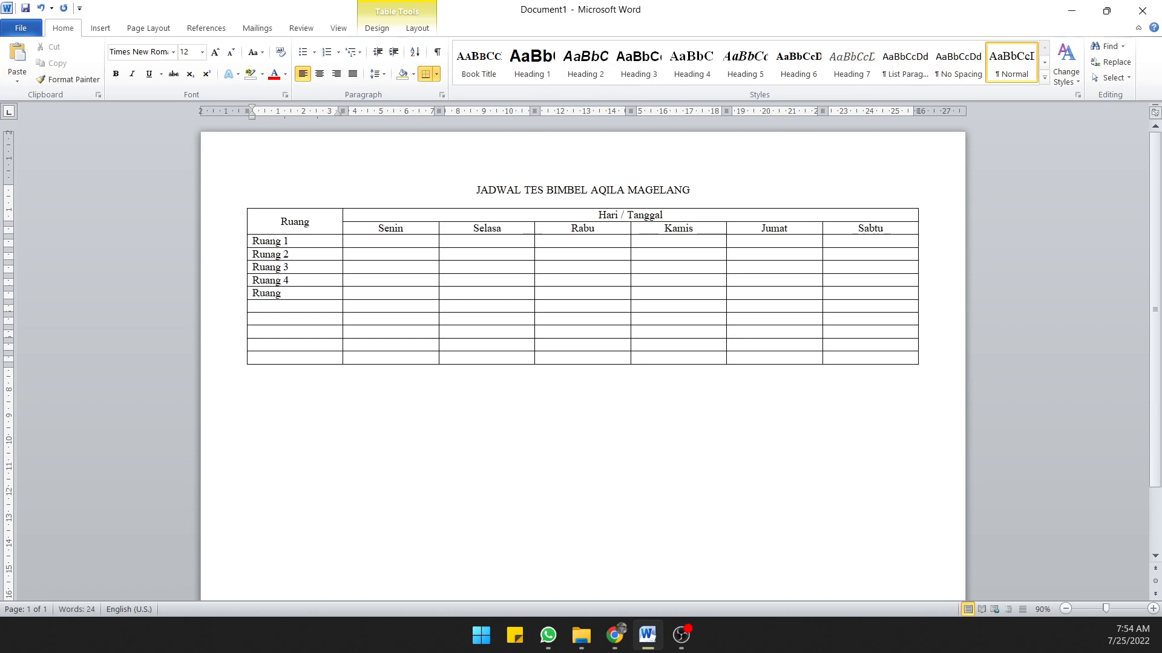
pyautogui.write(' 5')
# Step: Copy the Ruang 5 label into the five empty cells below it in the first column
pyautogui.moveTo(252, 294); pyautogui.dragTo(306, 292)
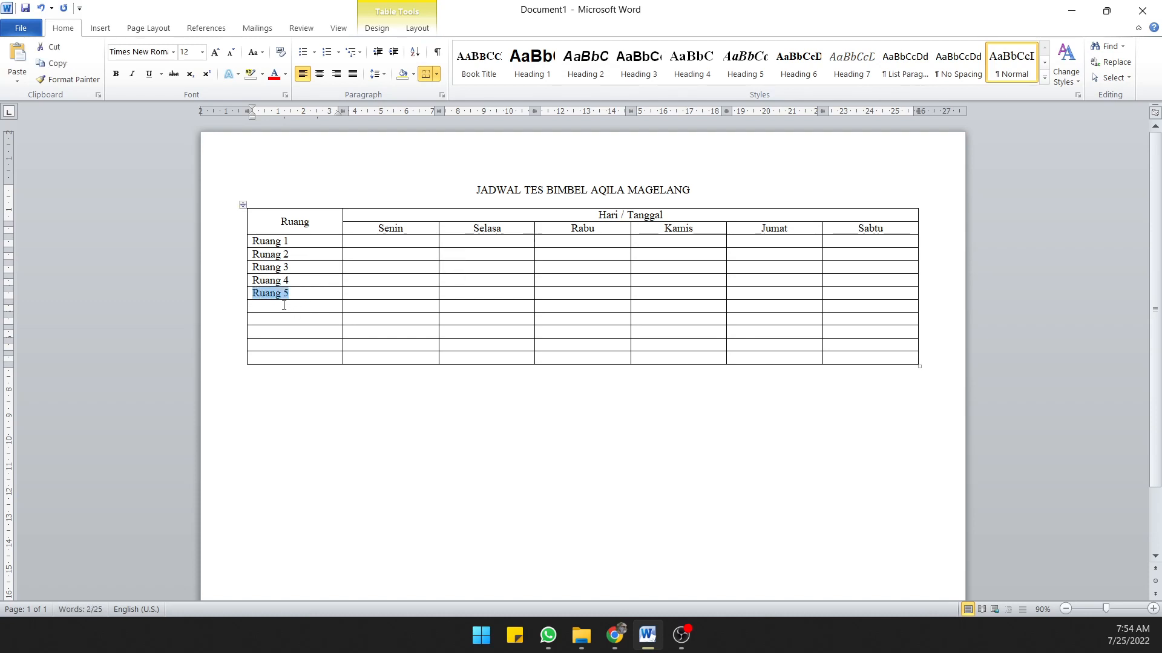
pyautogui.hotkey('ctrl', 'c')
pyautogui.click(284, 305)
pyautogui.hotkey('ctrl', 'v')
pyautogui.hotkey('ctrl', 'v')
pyautogui.hotkey('ctrl', 'v')
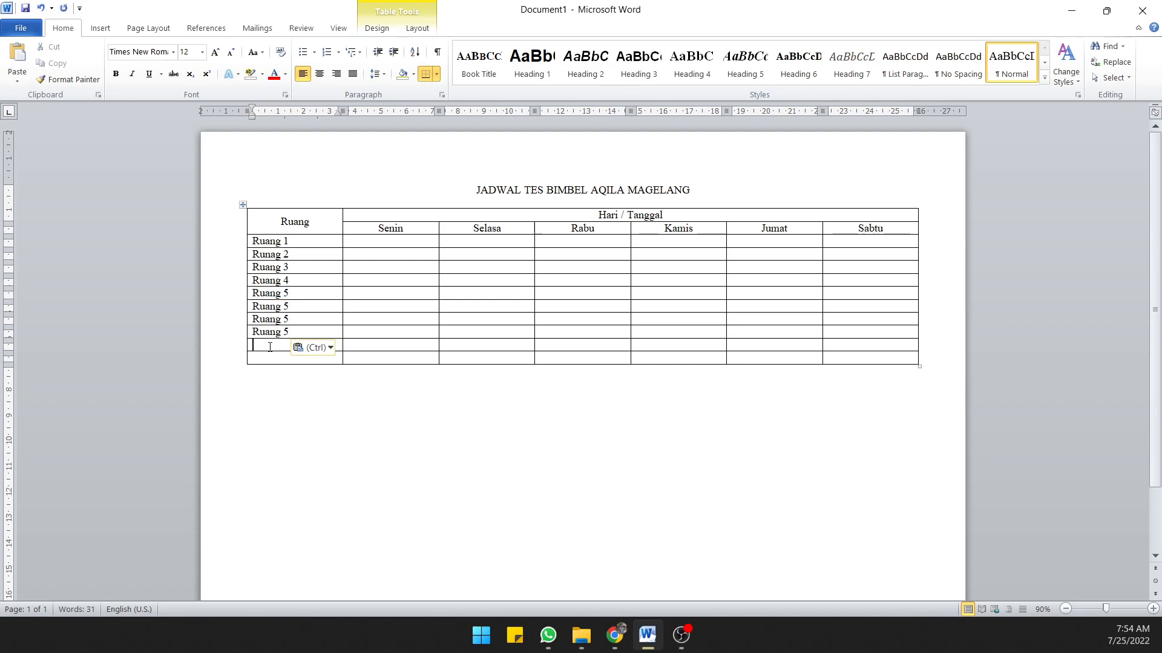
pyautogui.hotkey('ctrl', 'v')
pyautogui.press('Down')
pyautogui.hotkey('ctrl', 'v')
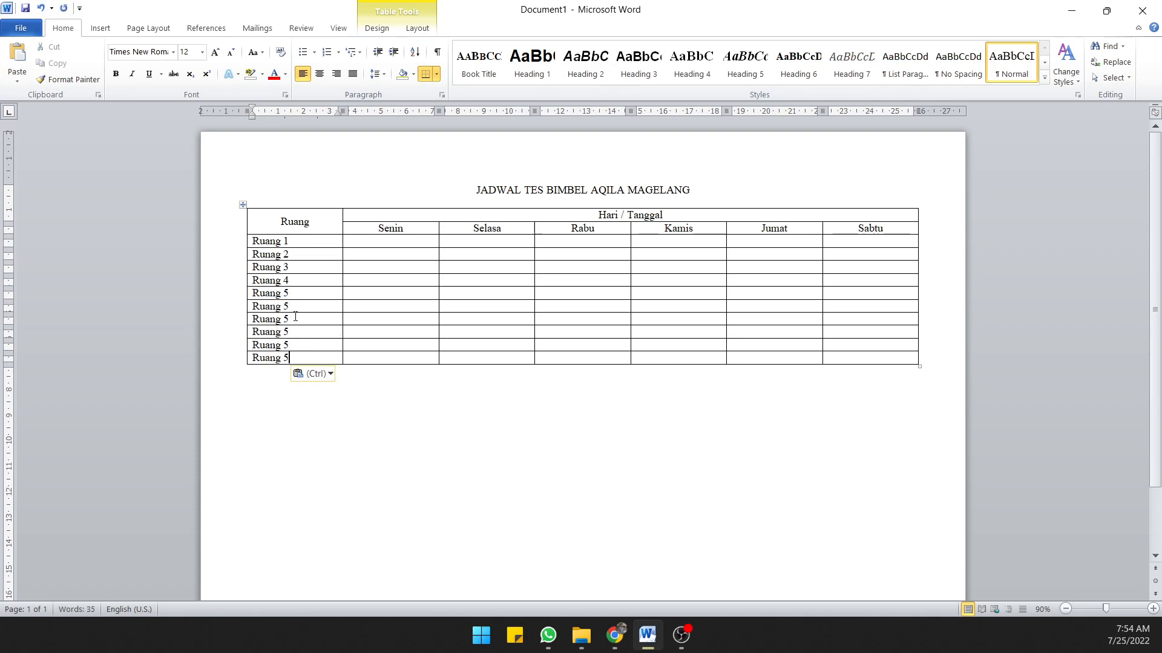
# Step: Renumber the five copied labels in the first column as Ruang 6, Ruang 7, Ruang 8, Ruang 9 and Ruang 10
pyautogui.press('Up')
pyautogui.press('Up')
pyautogui.press('Up')
pyautogui.press('Up')
pyautogui.press('BackSpace')
pyautogui.write('6')
pyautogui.press('Down')
pyautogui.press('BackSpace')
pyautogui.write('7')
pyautogui.press('Down')
pyautogui.press('BackSpace')
pyautogui.write('8')
pyautogui.press('Down')
pyautogui.press('BackSpace')
pyautogui.write('9')
pyautogui.press('Down')
pyautogui.press('BackSpace')
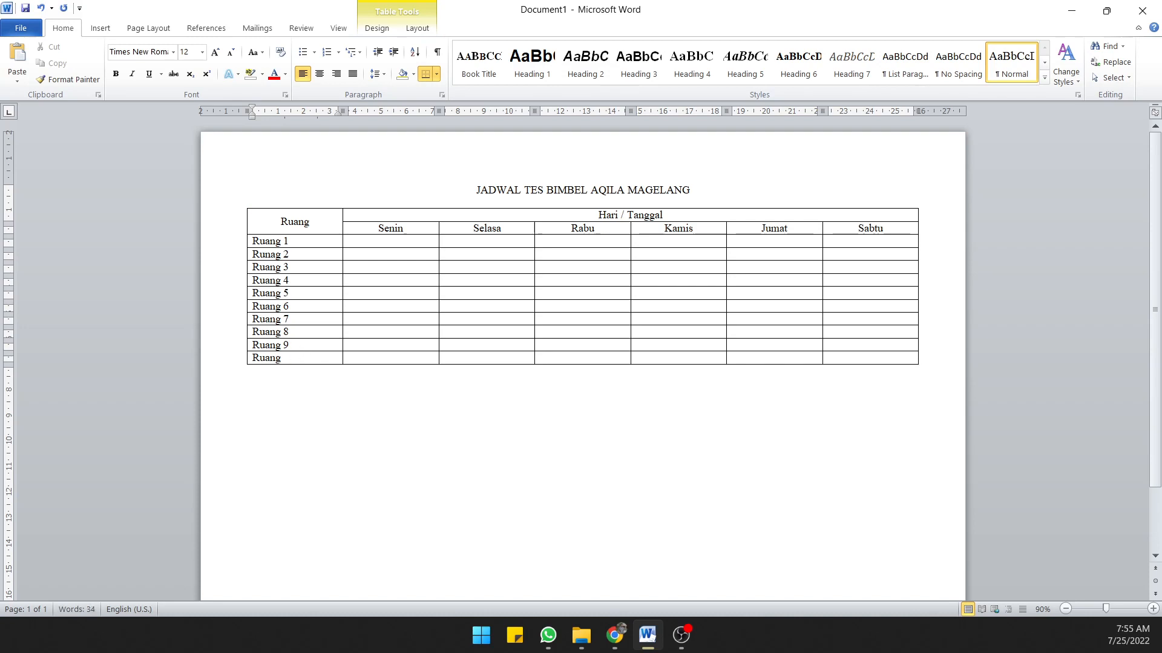
pyautogui.write('10')
pyautogui.press('Down')
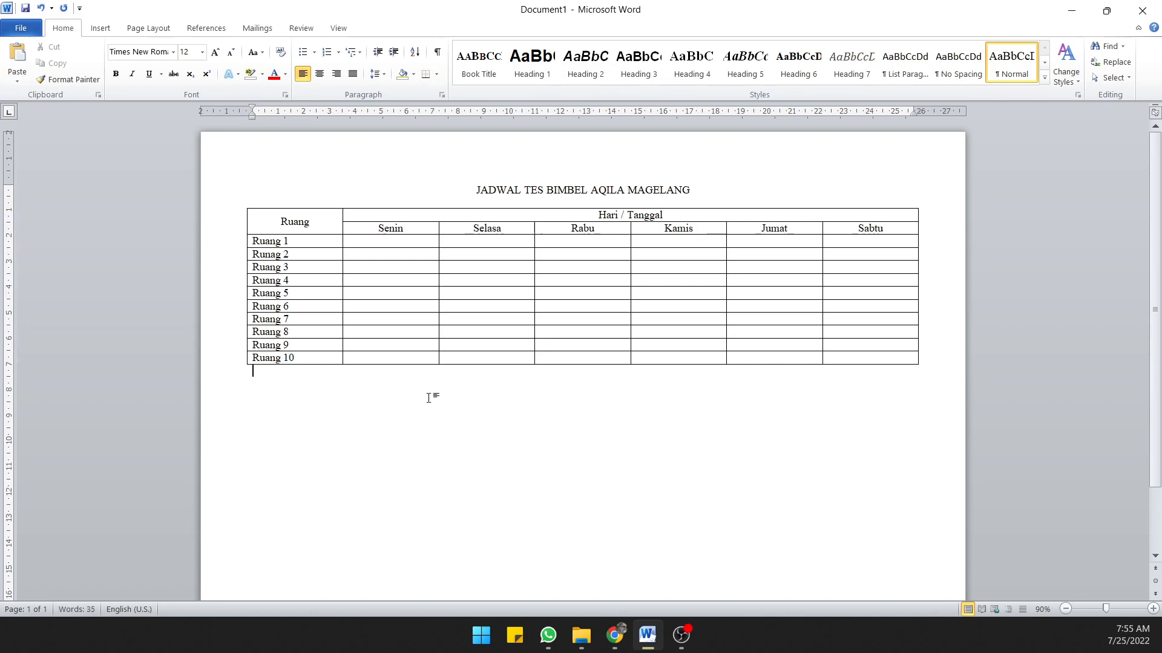
# Step: Enter Kelas 1 with the teacher's name on a second line in the Senin cell of Ruang 1
pyautogui.click(394, 242)
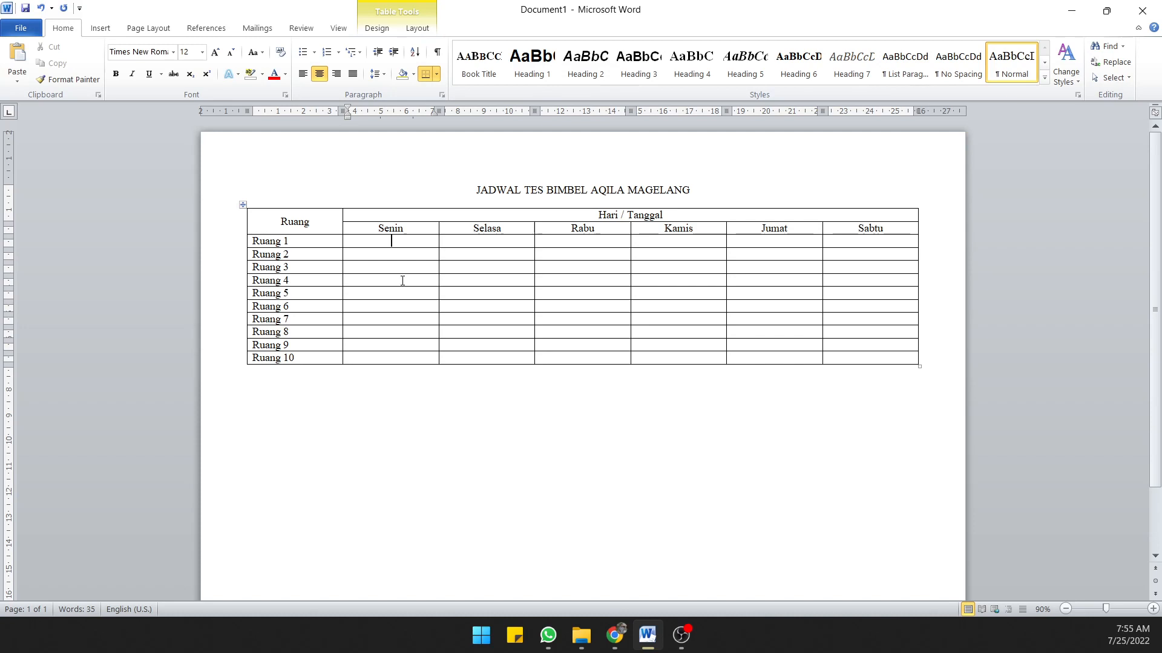
pyautogui.write('Kelas 1')
pyautogui.press('Return')
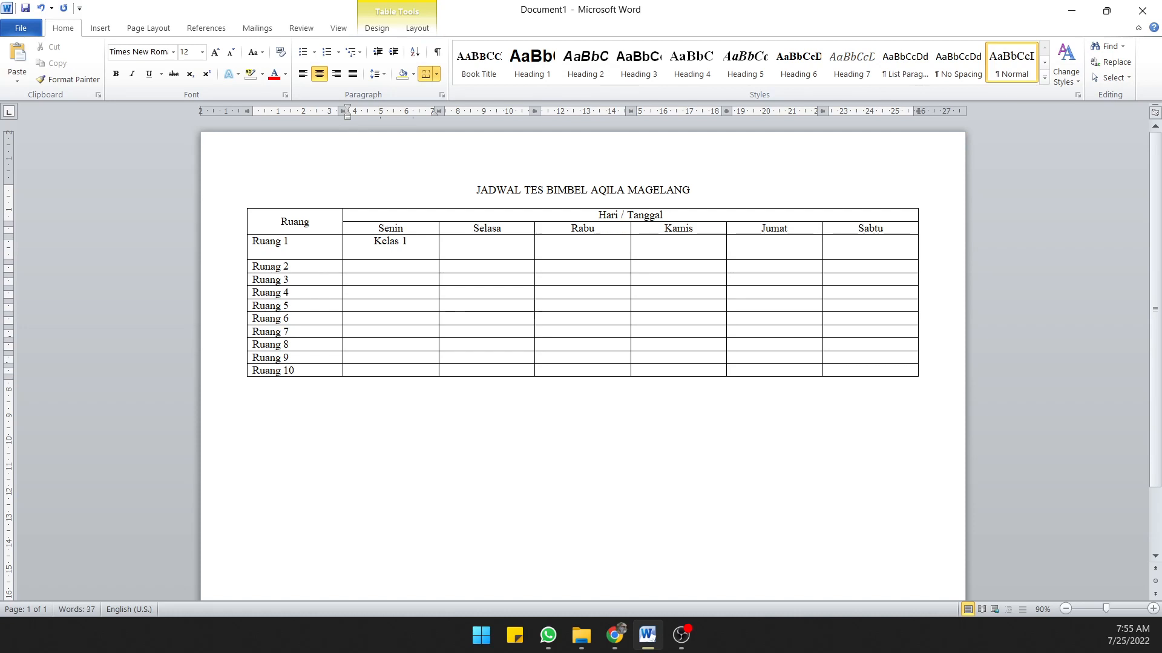
pyautogui.write('Pak Hasan')
pyautogui.click(291, 241)
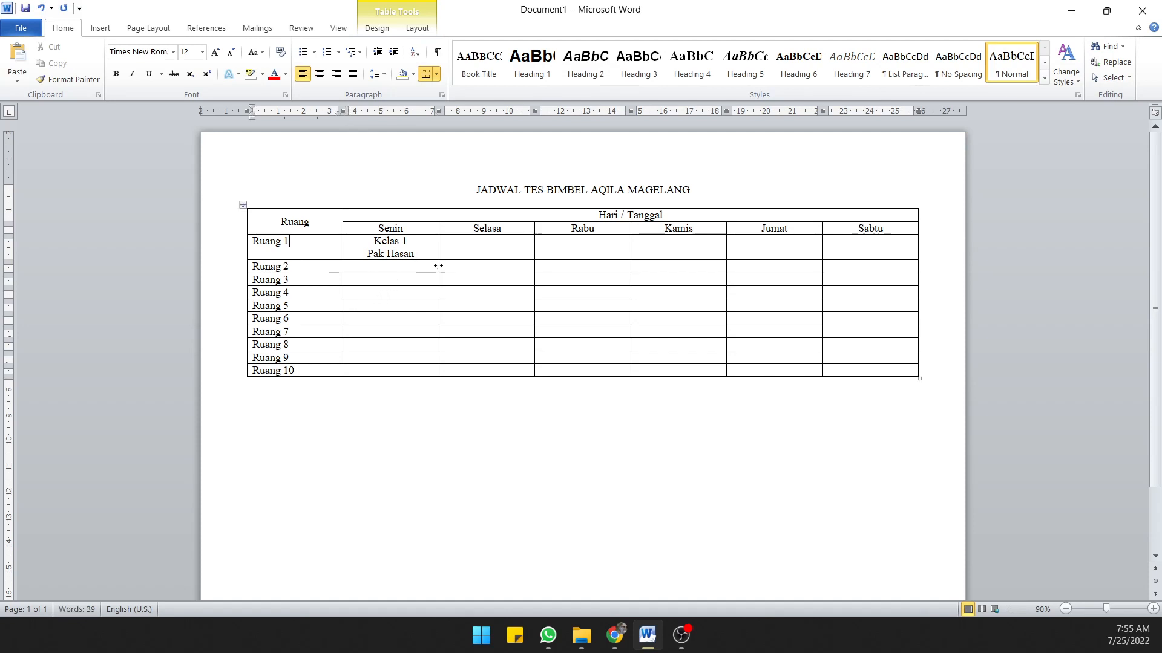
# Step: Copy the class and teacher entry from Senin into the Selasa, Rabu, Kamis, Jumat and Sabtu cells of Ruang 1
pyautogui.moveTo(375, 241); pyautogui.dragTo(416, 255)
pyautogui.hotkey('ctrl', 'c')
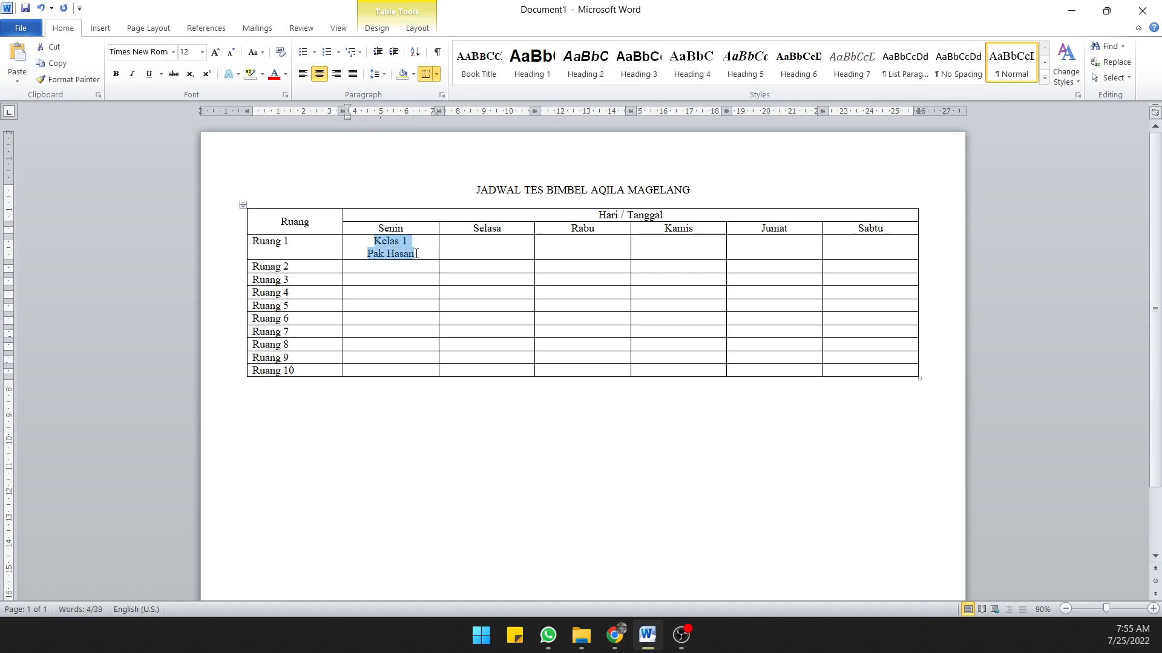
pyautogui.click(481, 249)
pyautogui.hotkey('ctrl', 'v')
pyautogui.click(606, 247)
pyautogui.hotkey('ctrl', 'v')
pyautogui.click(672, 245)
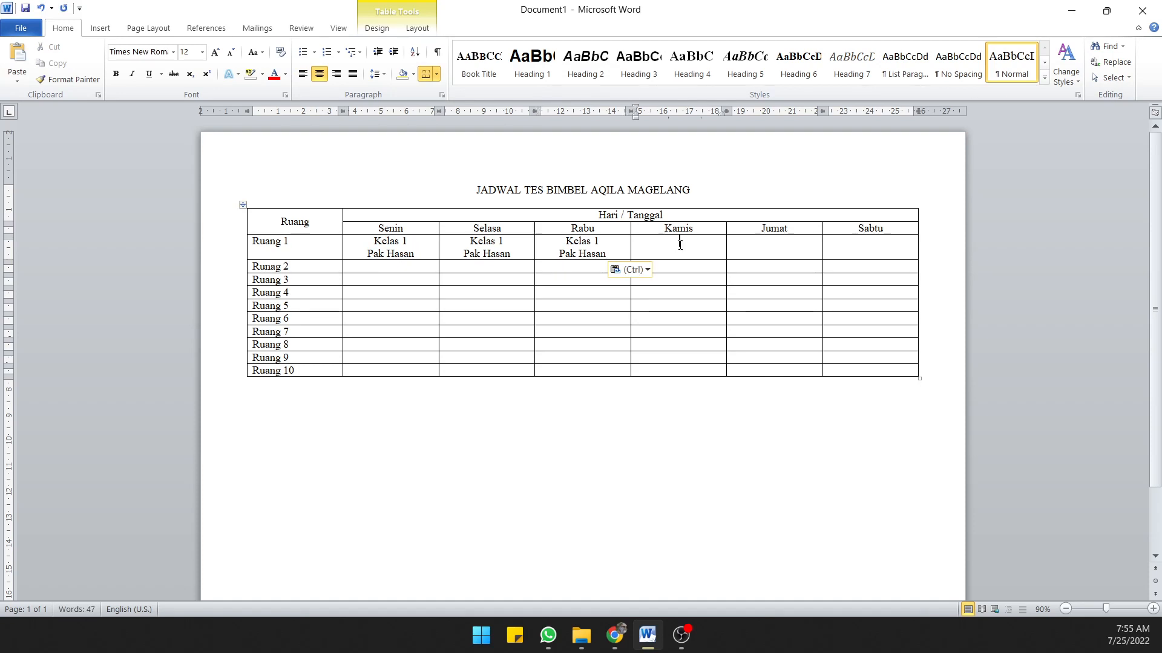
pyautogui.hotkey('ctrl', 'v')
pyautogui.click(774, 245)
pyautogui.hotkey('ctrl', 'v')
pyautogui.click(880, 255)
pyautogui.hotkey('ctrl', 'v')
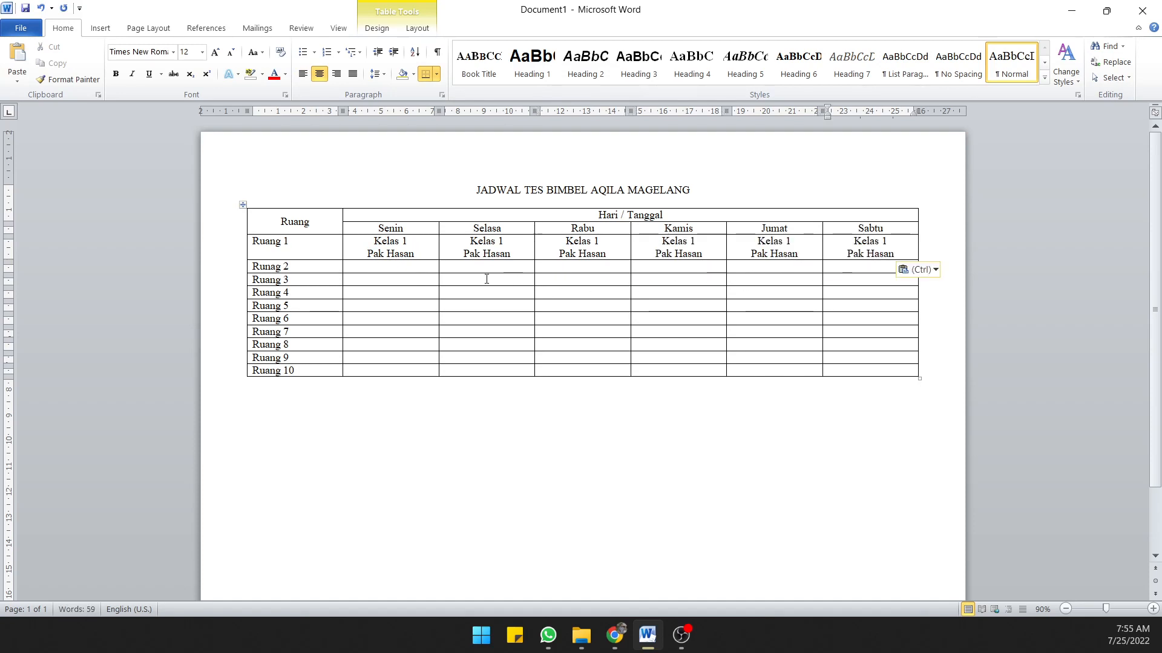
# Step: Copy the Senin to Sabtu entries of the Ruang 1 row into all nine room rows below, through Ruang 10
pyautogui.moveTo(368, 245); pyautogui.dragTo(852, 239)
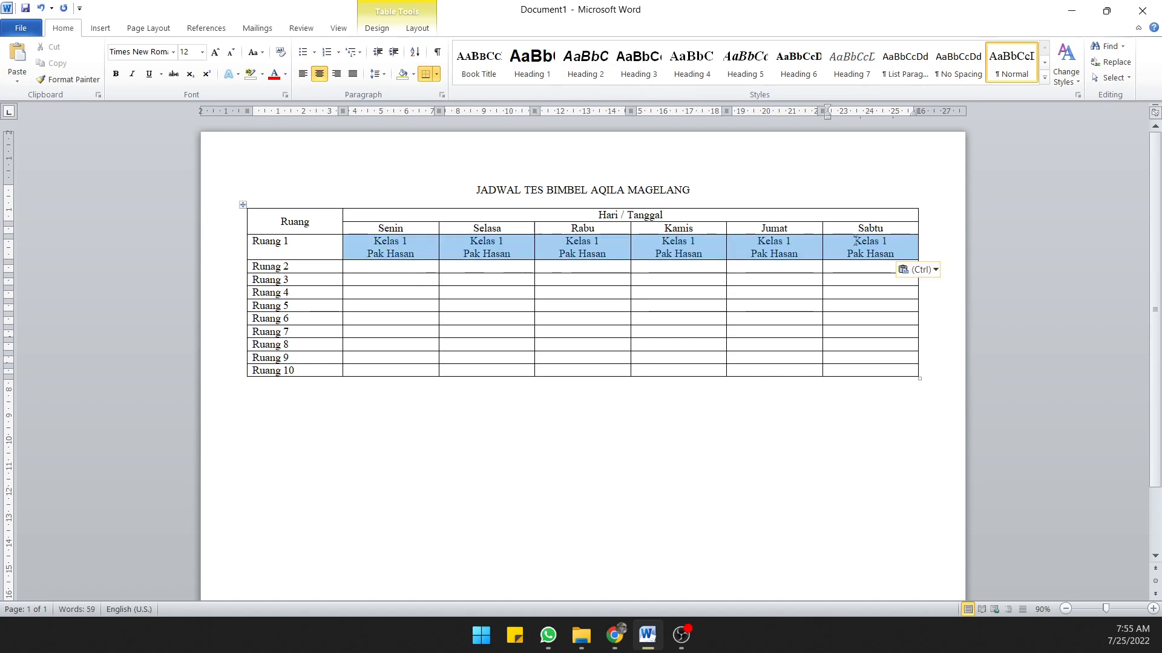
pyautogui.hotkey('ctrl', 'c')
pyautogui.click(399, 269)
pyautogui.hotkey('ctrl', 'v')
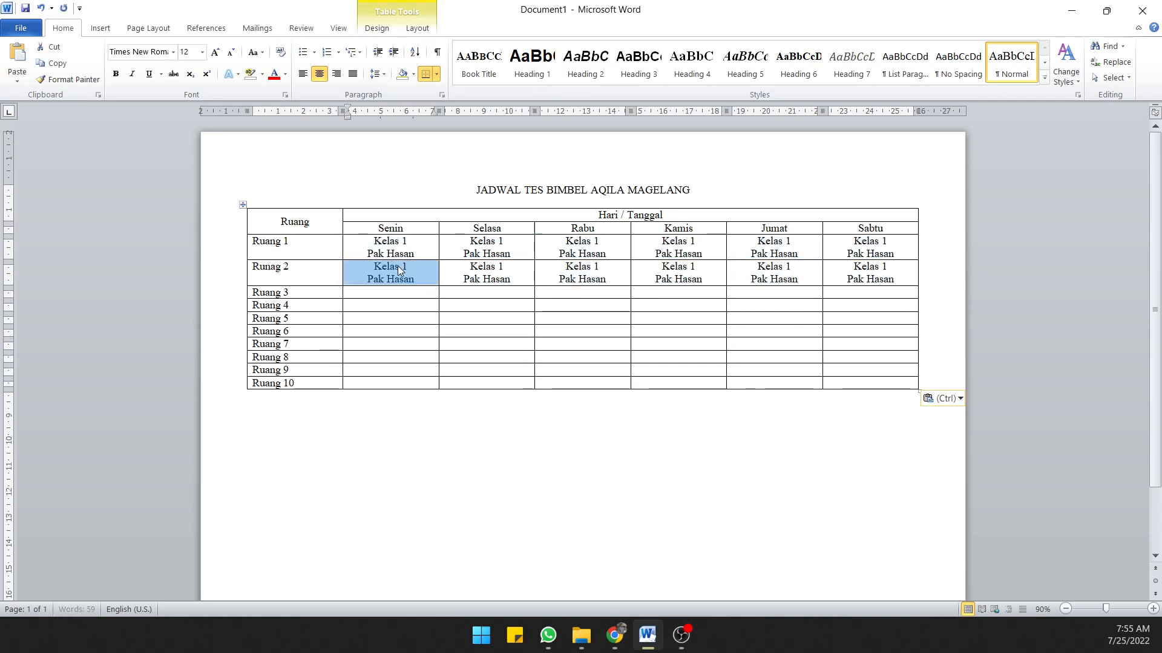
pyautogui.click(396, 296)
pyautogui.hotkey('ctrl', 'v')
pyautogui.click(400, 320)
pyautogui.hotkey('ctrl', 'v')
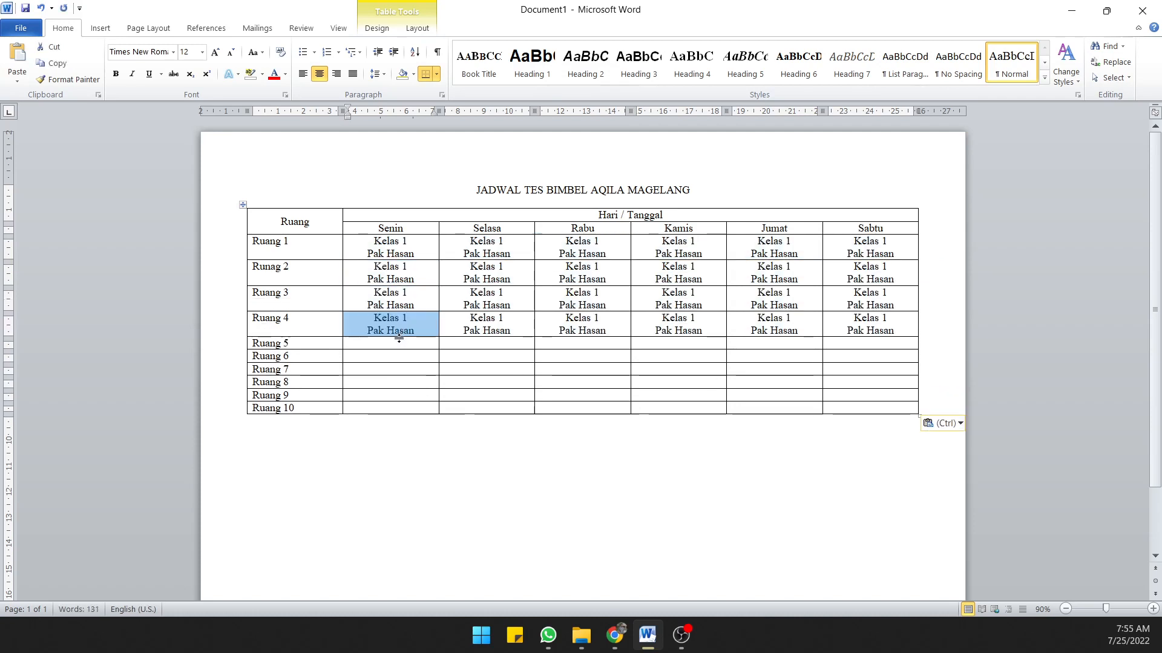
pyautogui.click(399, 345)
pyautogui.hotkey('ctrl', 'v')
pyautogui.click(407, 376)
pyautogui.hotkey('ctrl', 'v')
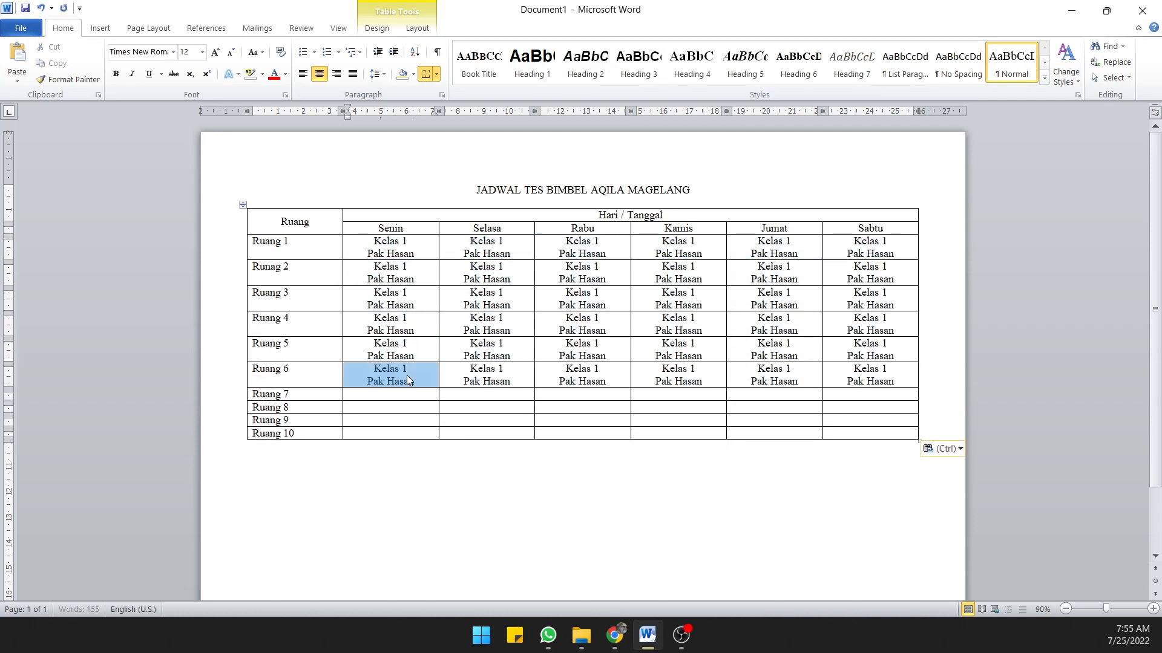
pyautogui.click(398, 394)
pyautogui.hotkey('ctrl', 'v')
pyautogui.click(391, 422)
pyautogui.hotkey('ctrl', 'v')
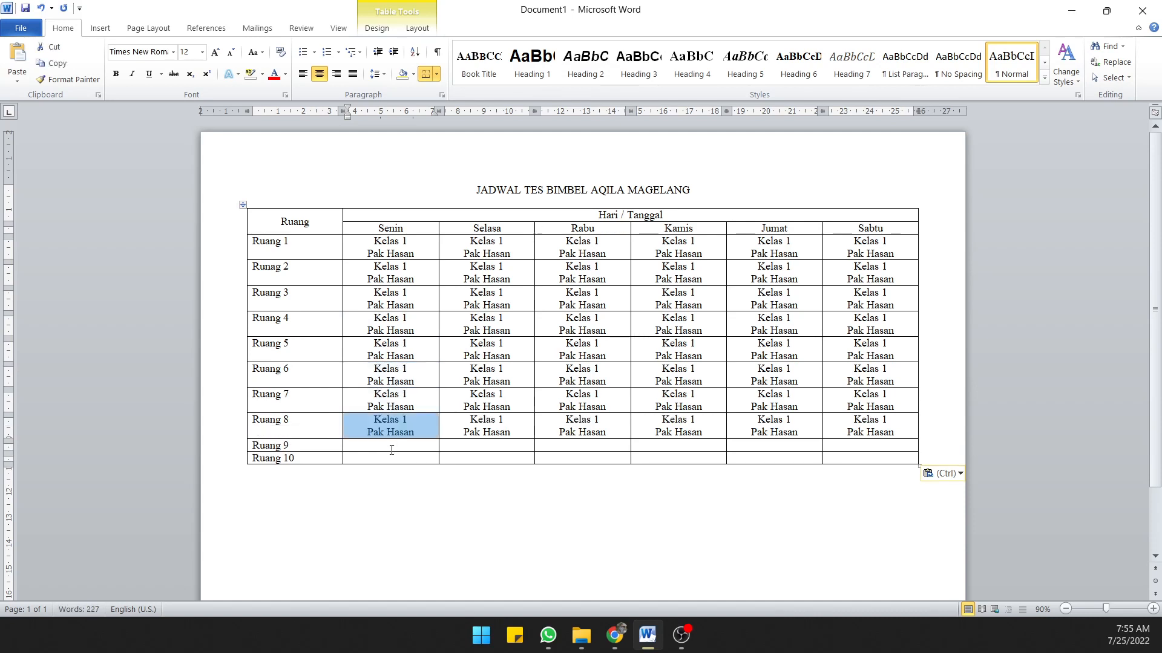
pyautogui.click(392, 446)
pyautogui.hotkey('ctrl', 'v')
pyautogui.click(394, 470)
pyautogui.hotkey('ctrl', 'v')
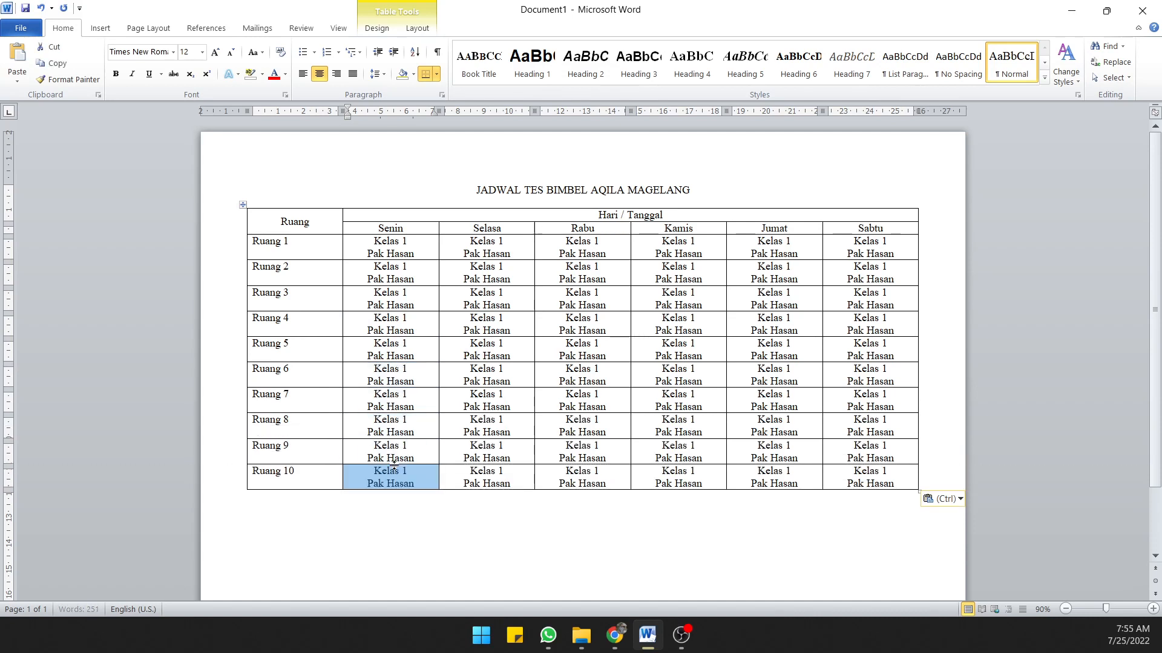
pyautogui.click(423, 512)
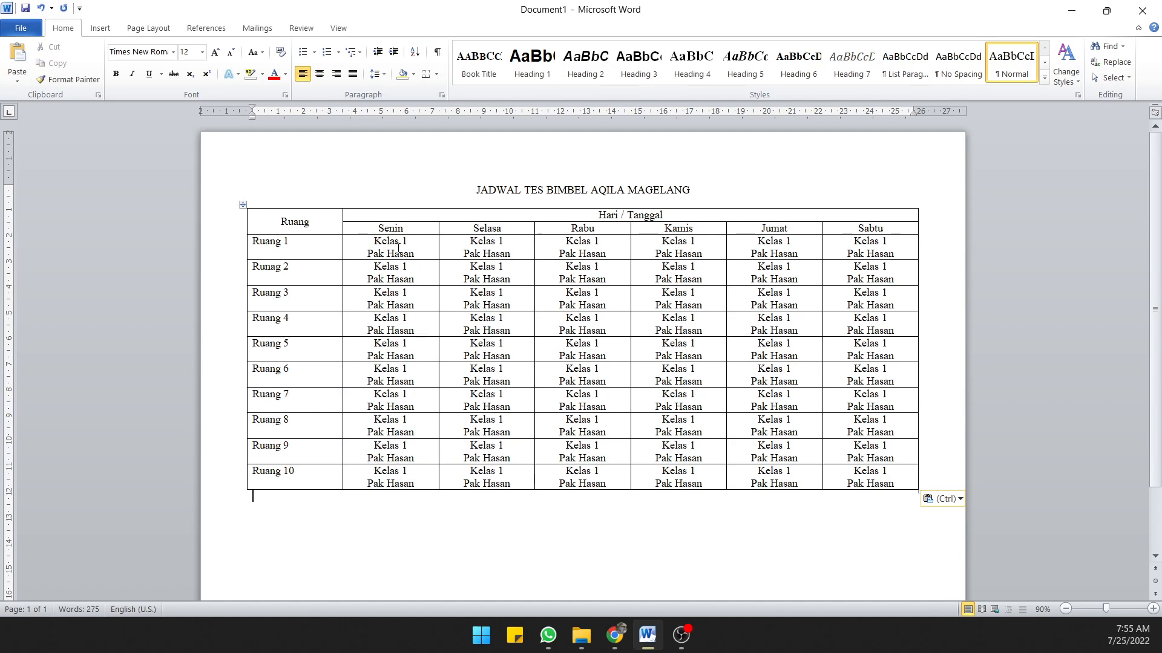
# Step: Left-align Kelas 1 and right-align the teacher's name in the Senin cell of Ruang 1
pyautogui.click(375, 241)
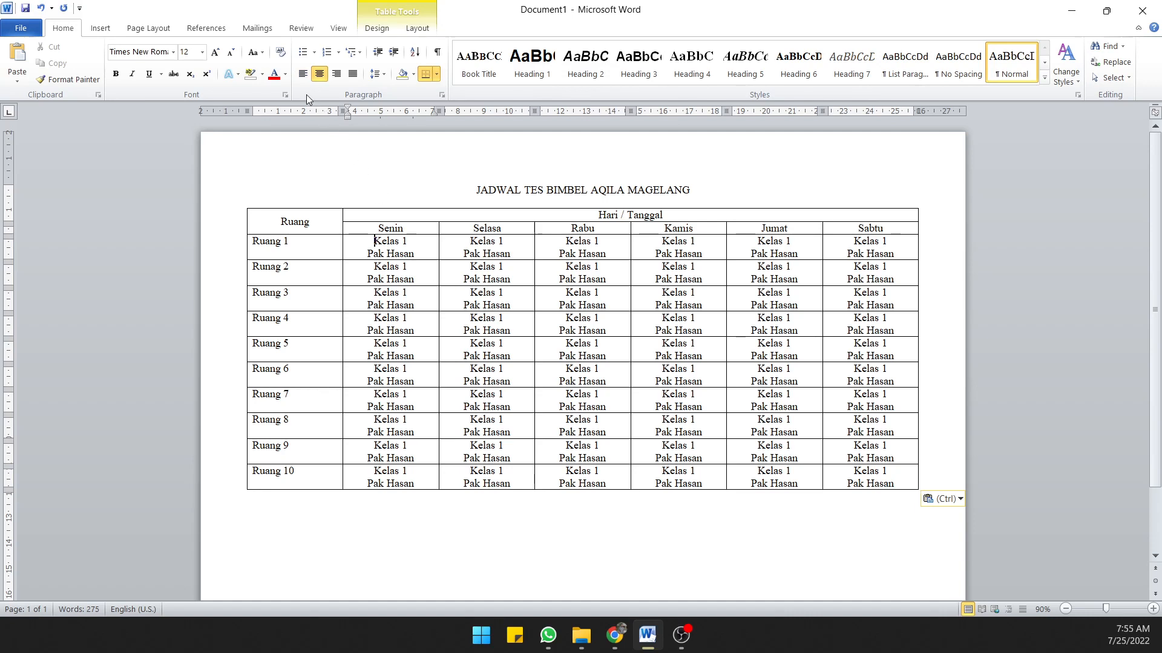
pyautogui.hotkey('ctrl', 'l')
pyautogui.click(416, 258)
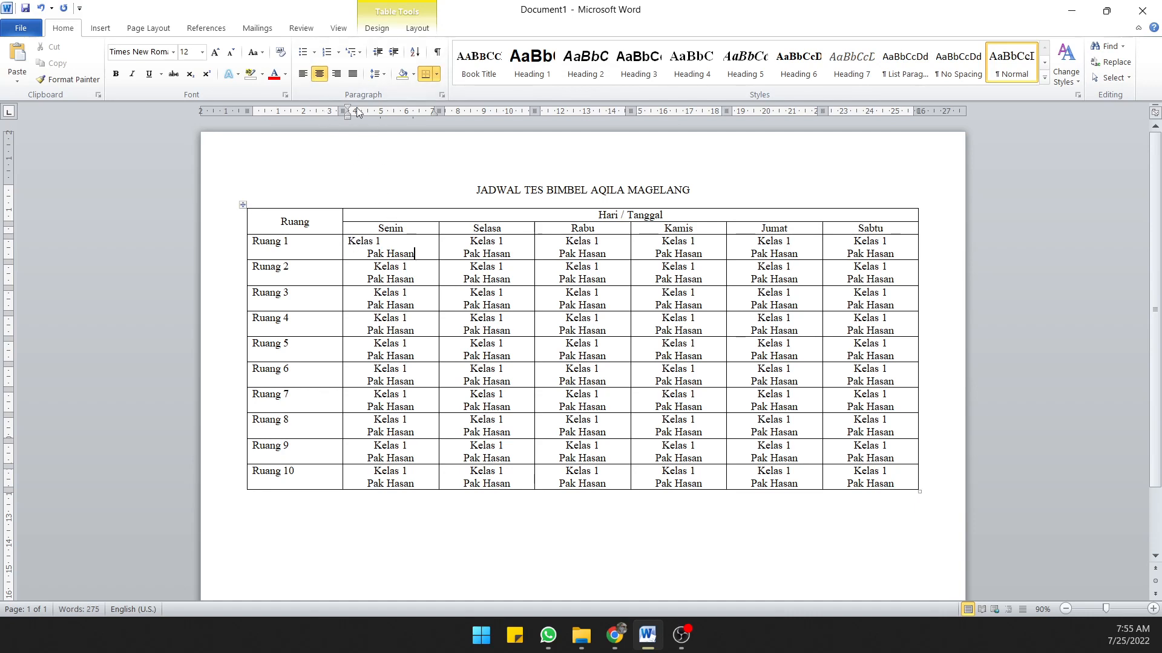
pyautogui.click(336, 74)
pyautogui.click(404, 330)
pyautogui.click(499, 343)
# Step: Apply the alignment of the Ruang 1 Senin cell to the whole block of class entries with Format Painter
pyautogui.click(341, 254)
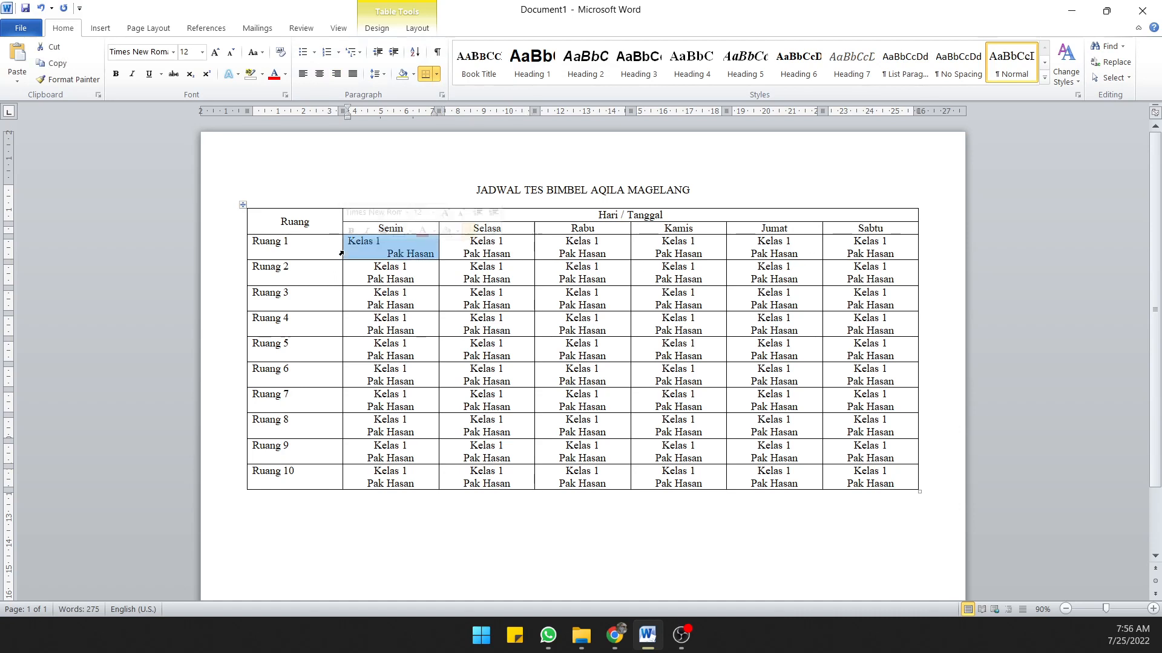
pyautogui.click(75, 80)
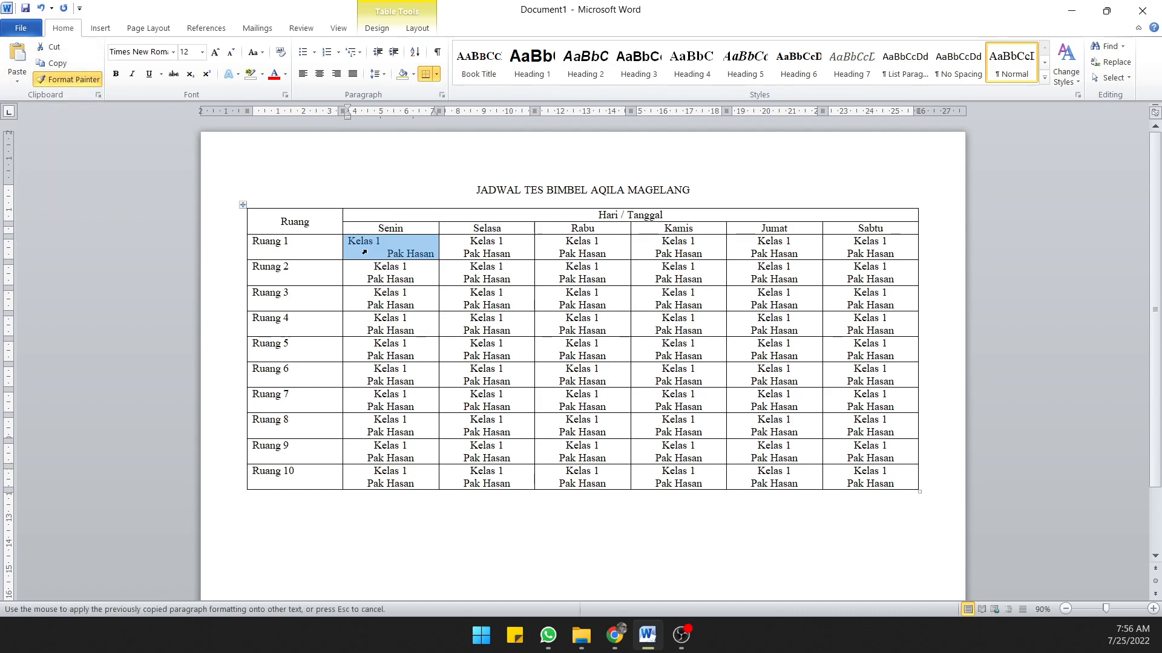
pyautogui.moveTo(366, 254); pyautogui.dragTo(850, 474)
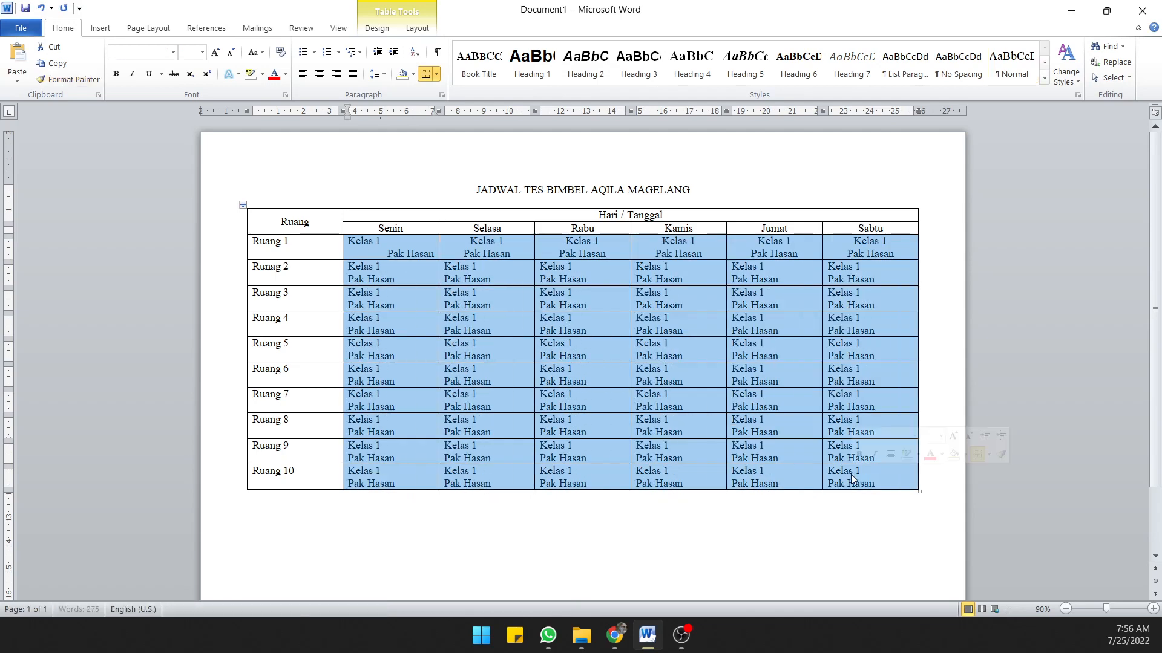
pyautogui.click(544, 330)
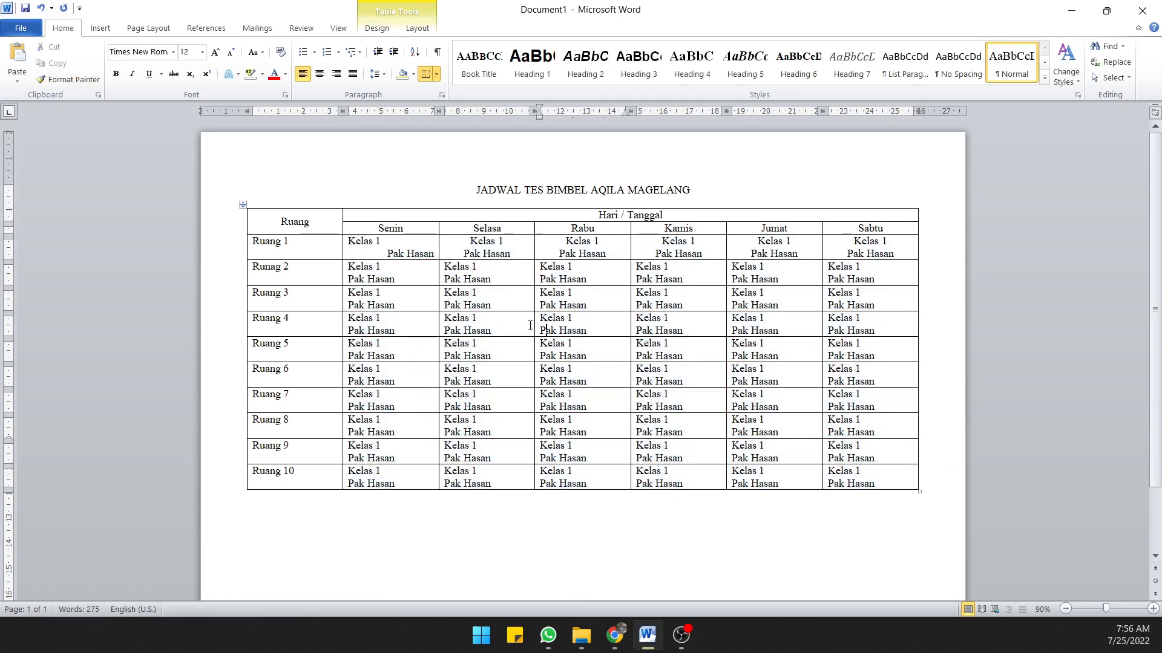
pyautogui.click(341, 256)
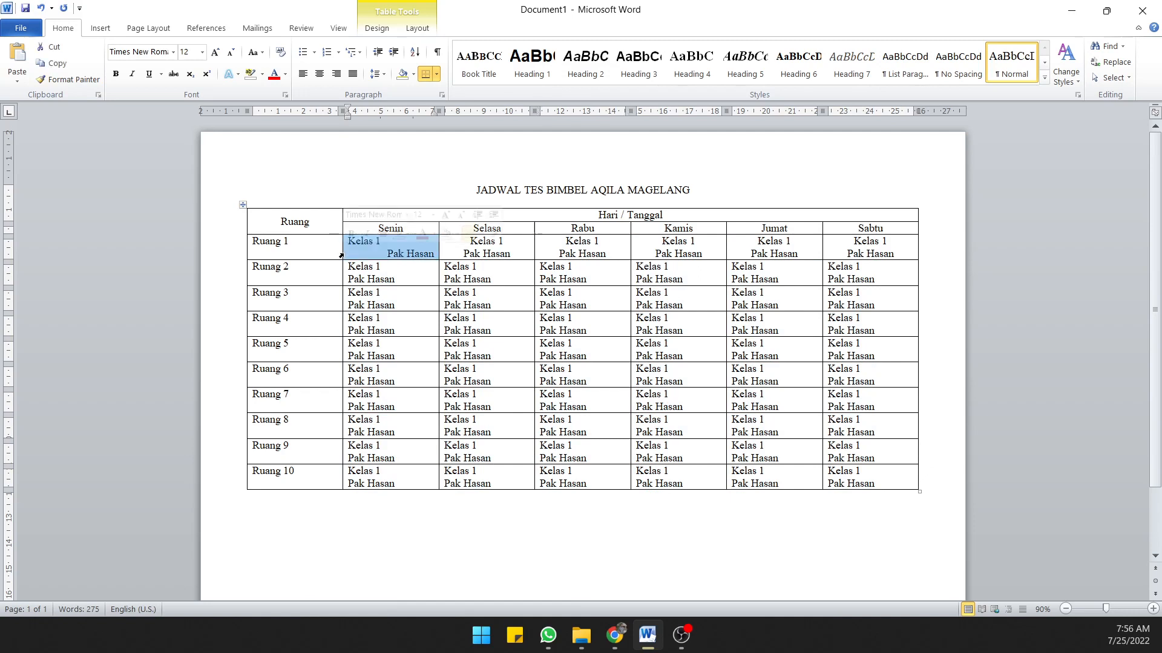
pyautogui.click(58, 79)
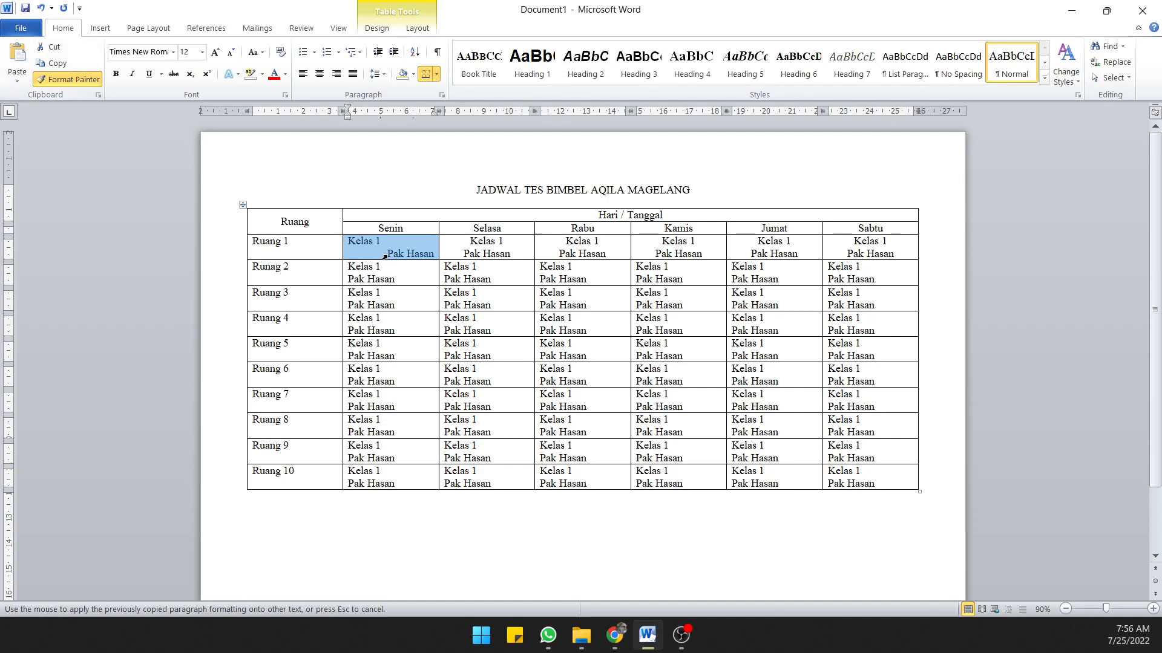
pyautogui.moveTo(390, 251); pyautogui.dragTo(426, 271)
pyautogui.hotkey('ctrl', 'z')
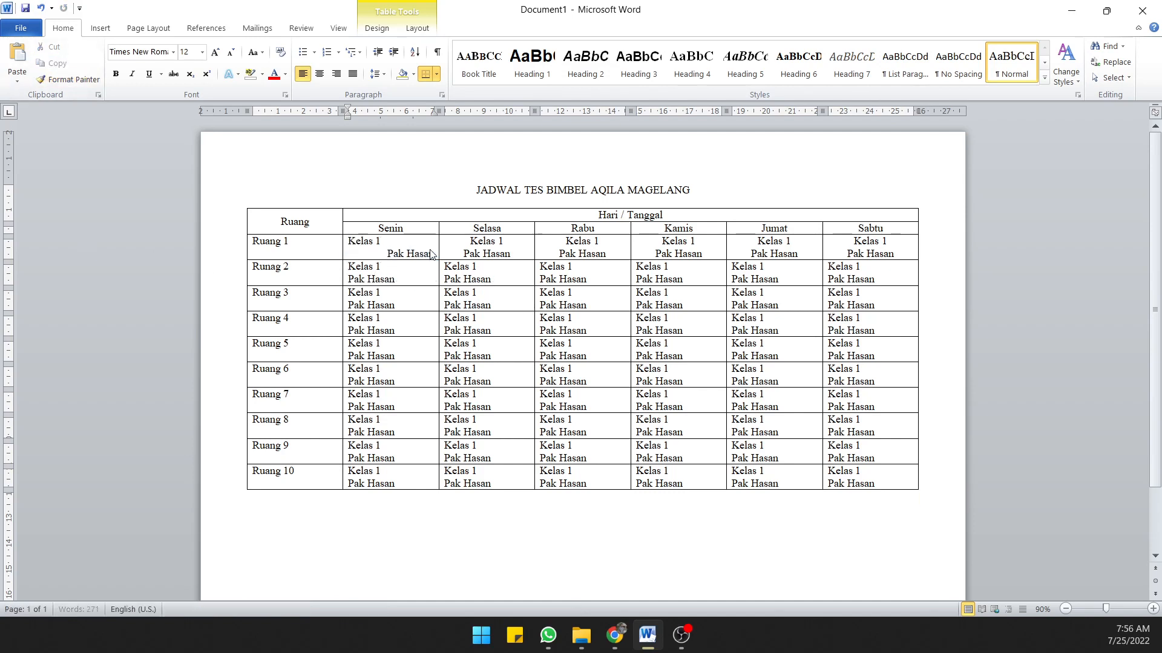
# Step: Use Format Painter to apply the Ruang 1 Senin cell's formatting to the Selasa to Sabtu entries of all ten rooms
pyautogui.click(65, 83)
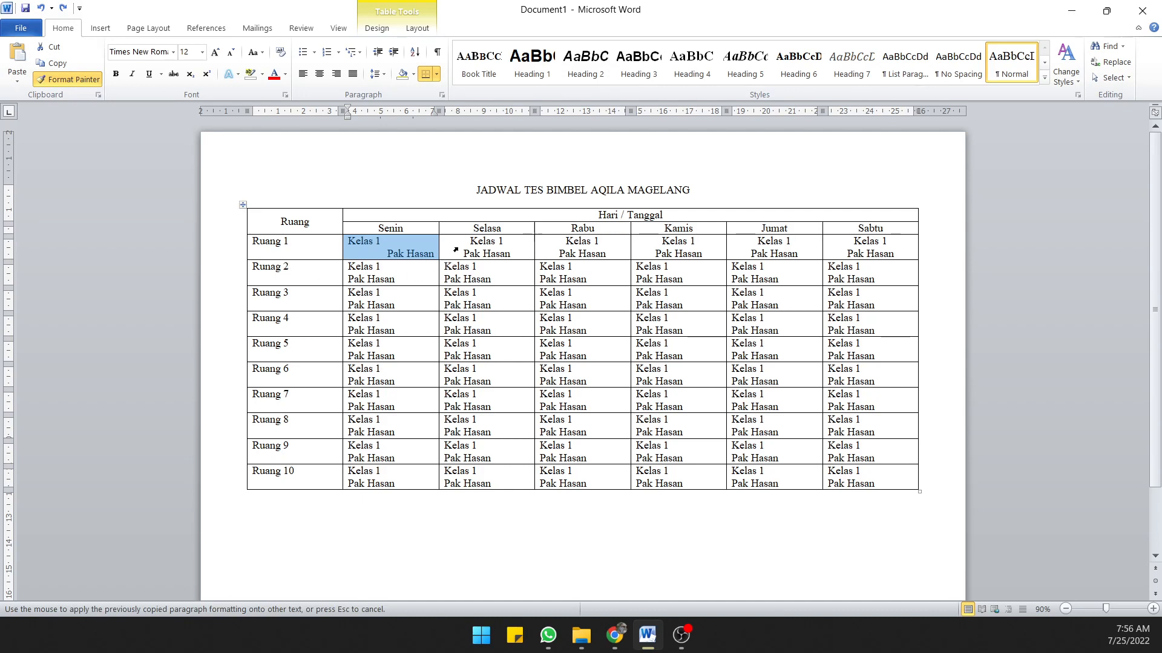
pyautogui.moveTo(453, 244)
pyautogui.mouseDown()
pyautogui.moveTo(699, 431)
pyautogui.moveTo(847, 474)
pyautogui.mouseUp()
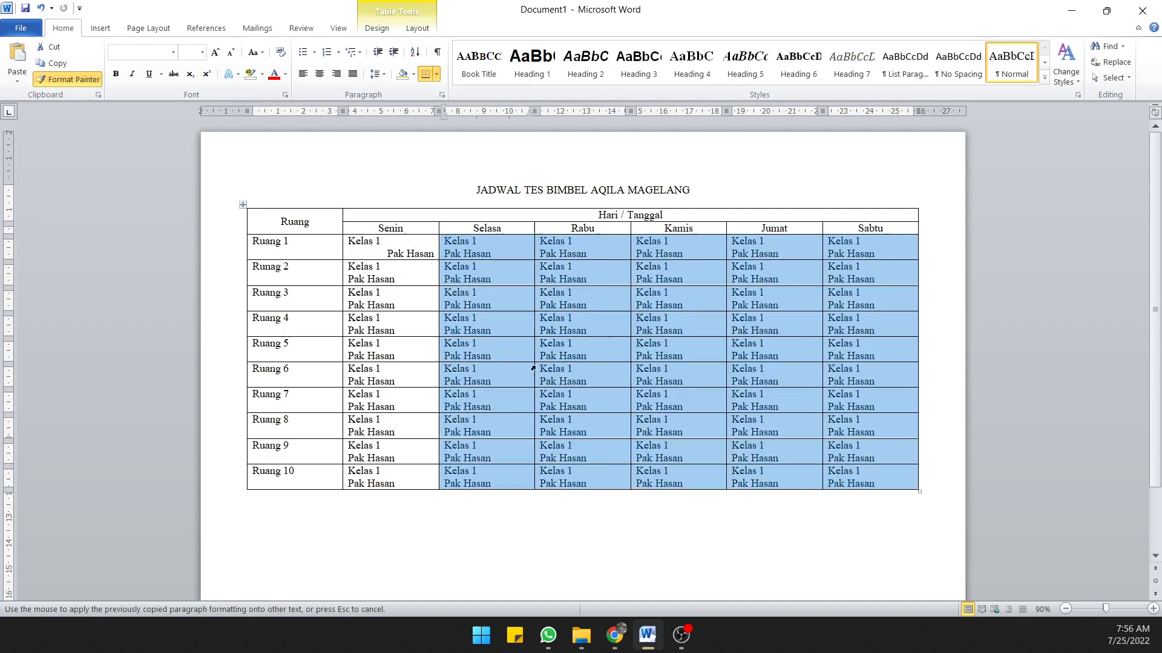
pyautogui.click(457, 250)
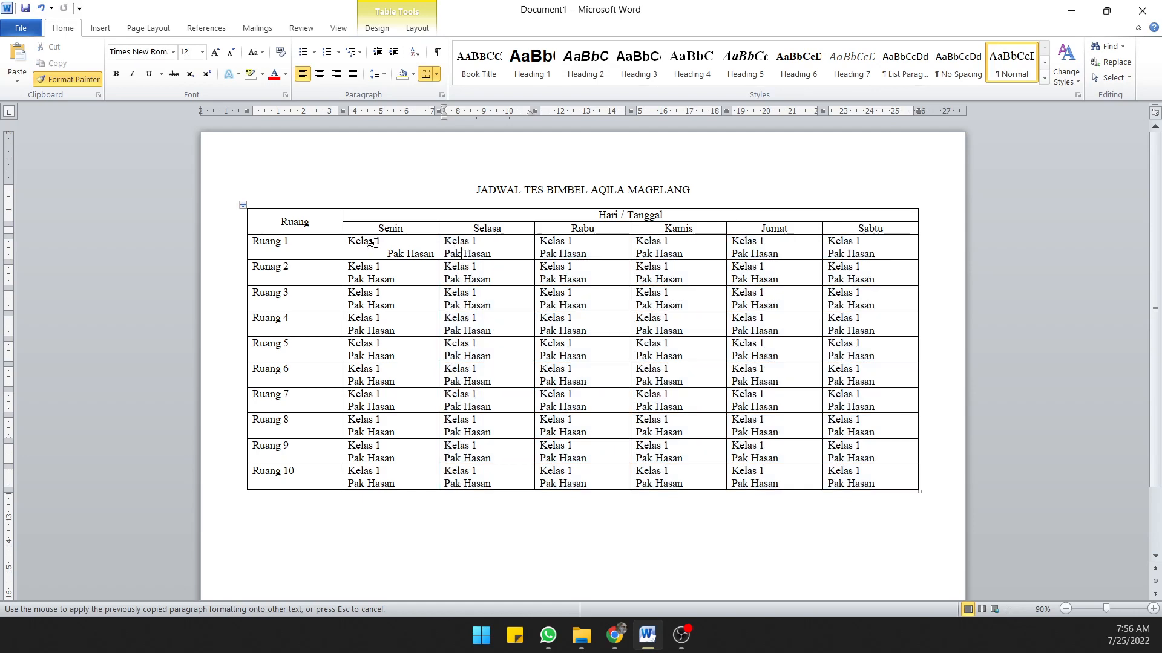
# Step: Paint the copied format onto the Ruang 1 Senin entry, stop Format Painter, and right-align the teacher's name there
pyautogui.moveTo(347, 242); pyautogui.dragTo(431, 254)
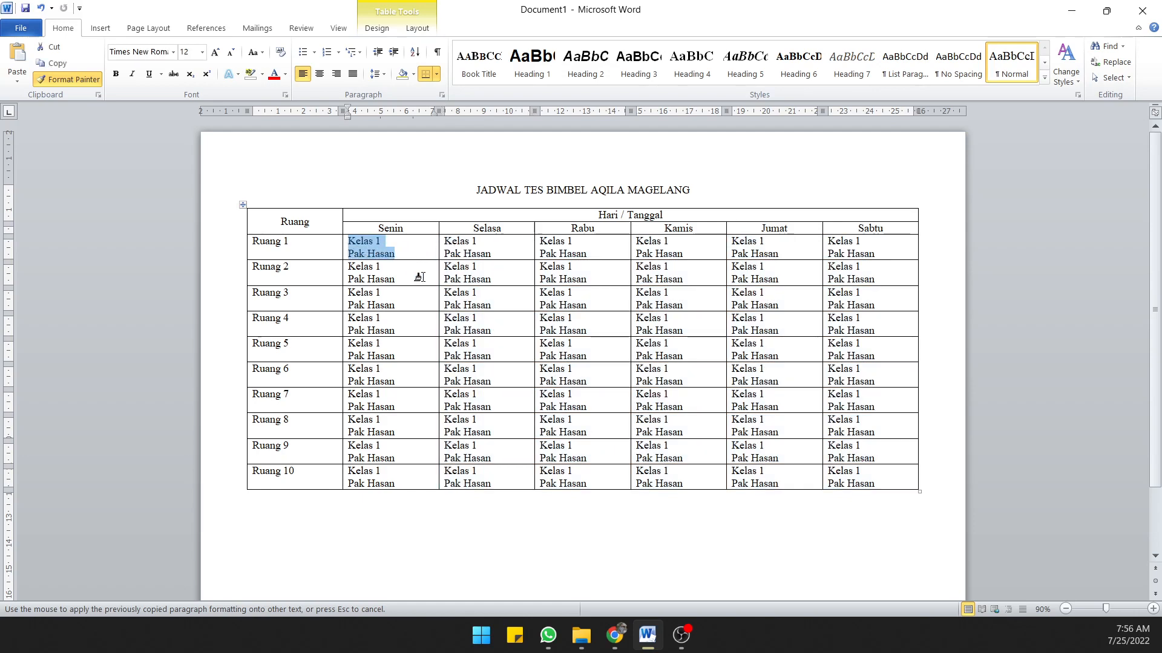
pyautogui.click(349, 254)
pyautogui.click(97, 83)
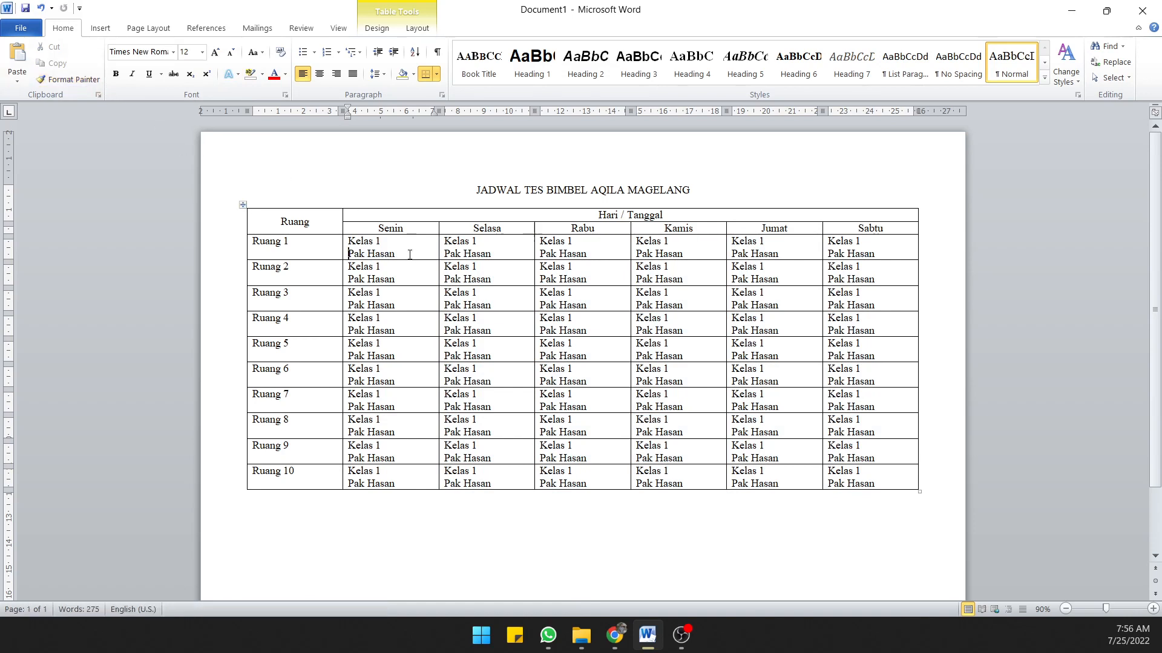
pyautogui.click(337, 74)
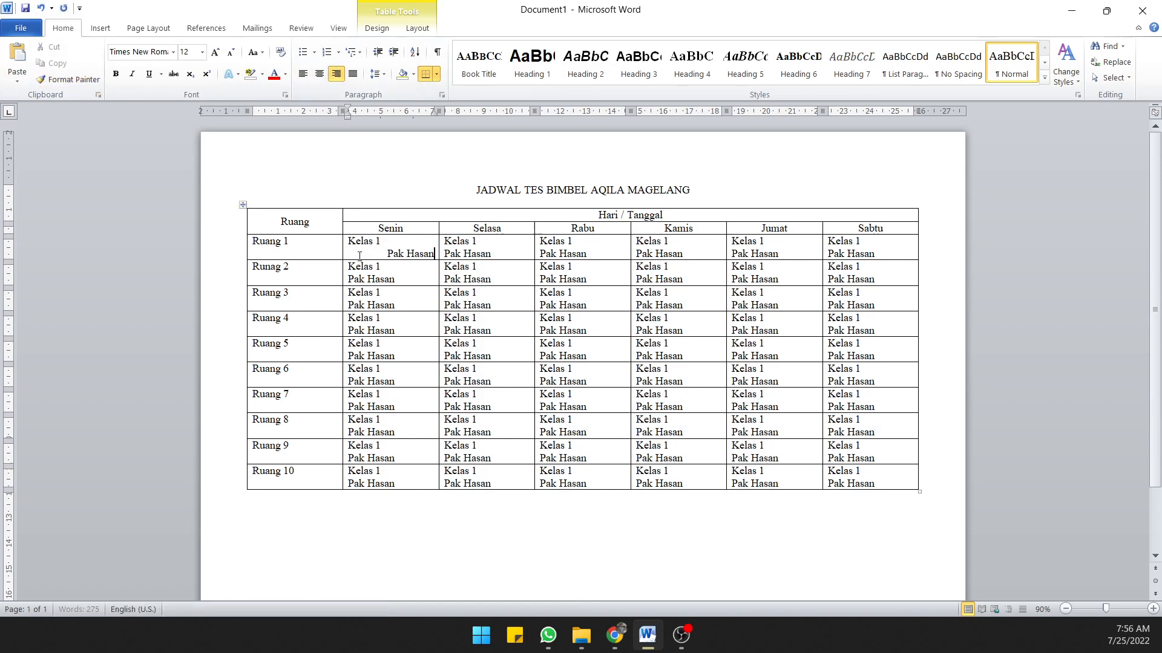
# Step: Pick up the formatting of both Ruang 1 Senin lines again and repaint it over the Selasa to Sabtu entries through Ruang 10
pyautogui.tripleClick(375, 245)
pyautogui.moveTo(375, 248); pyautogui.dragTo(433, 255)
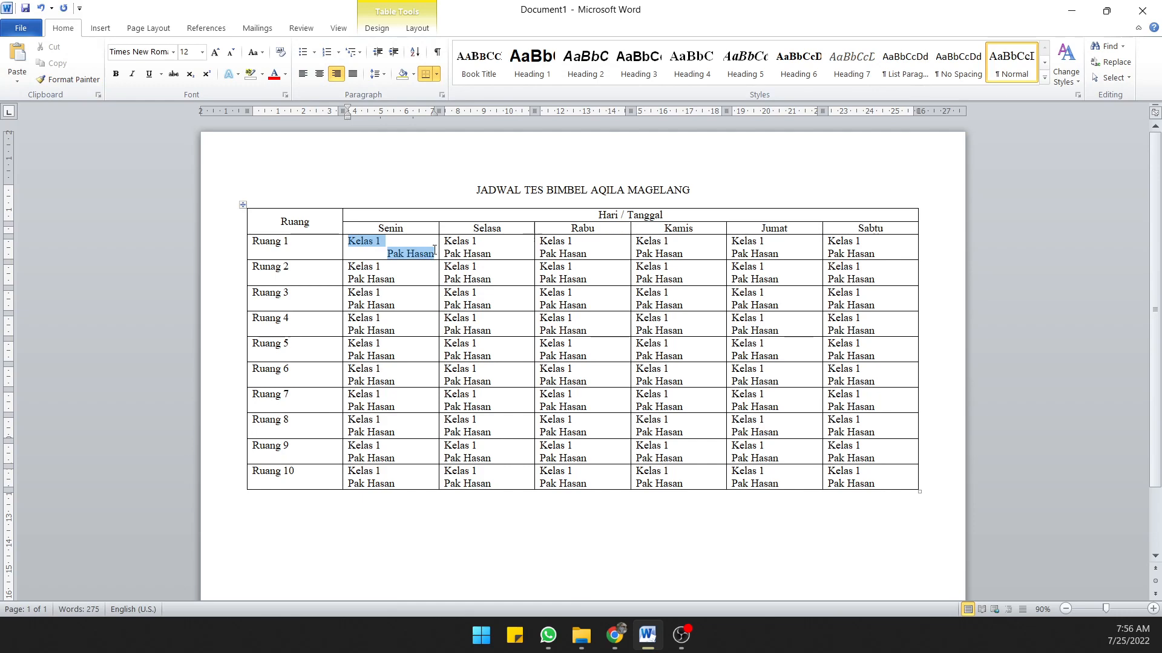
pyautogui.click(77, 82)
pyautogui.moveTo(443, 248)
pyautogui.mouseDown()
pyautogui.moveTo(787, 381)
pyautogui.moveTo(812, 466)
pyautogui.moveTo(835, 484)
pyautogui.mouseUp()
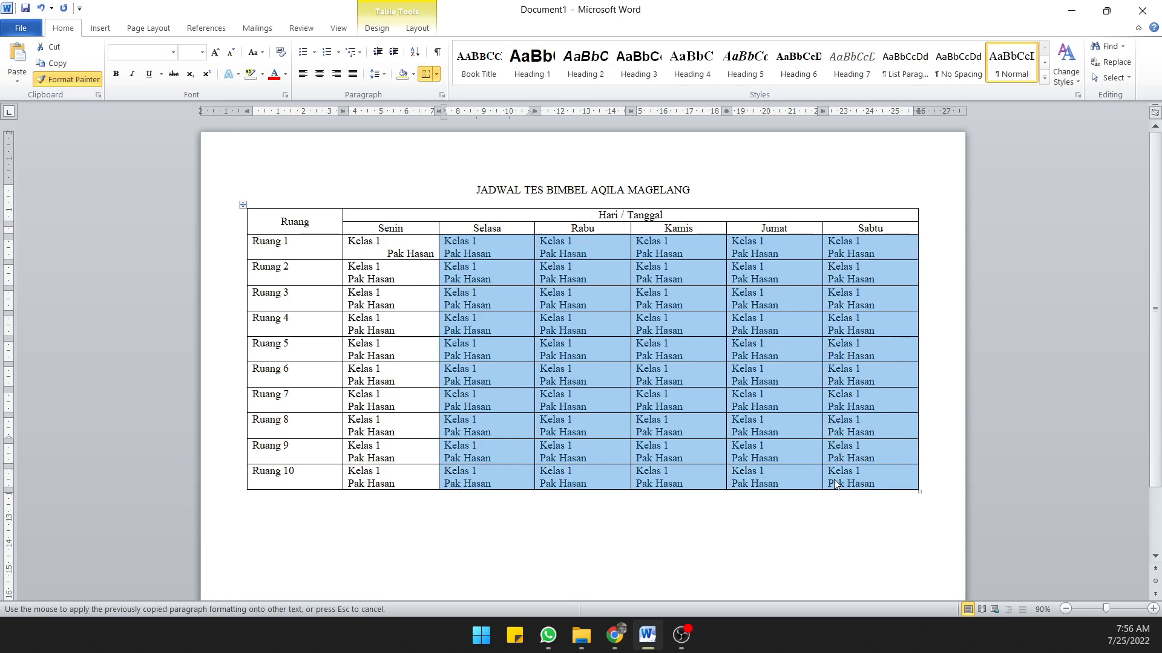
# Step: Try again to transfer the Ruang 1 Senin cell's formatting to the Selasa to Sabtu entries of all ten rooms with Format Painter
pyautogui.click(476, 303)
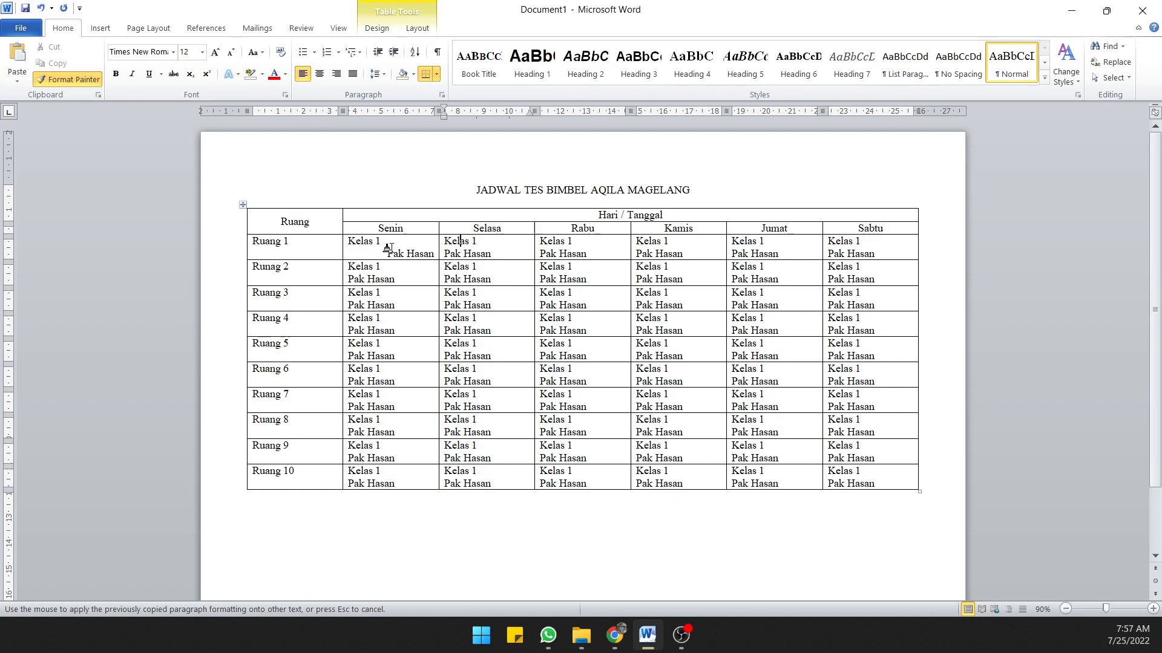
pyautogui.moveTo(346, 241); pyautogui.dragTo(436, 255)
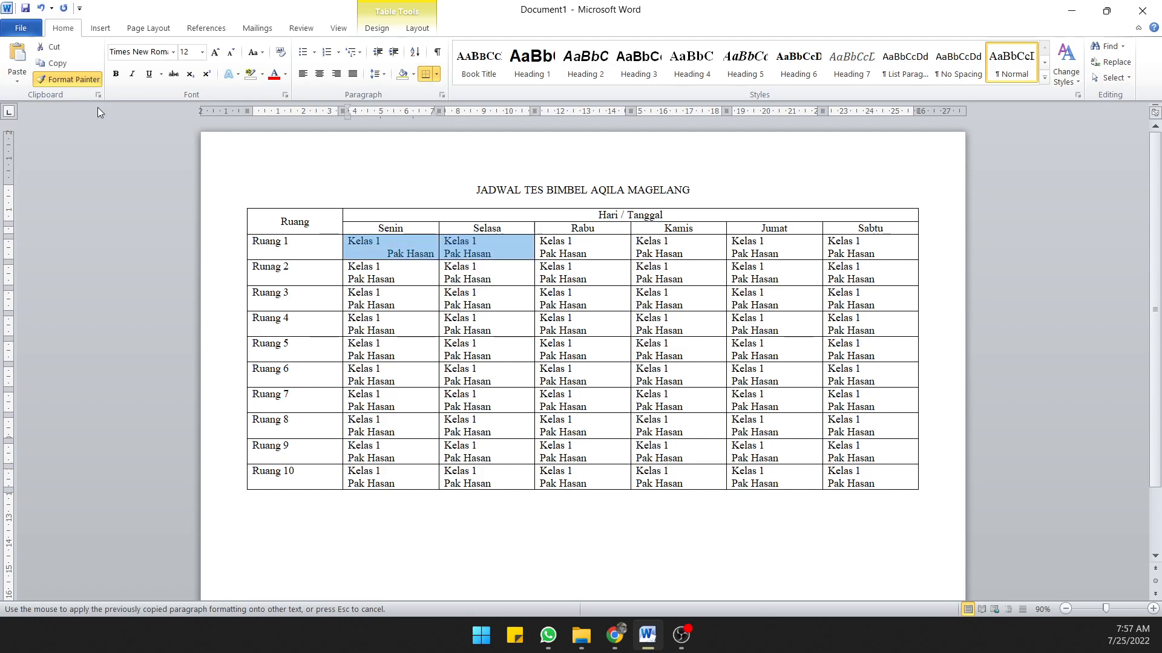
pyautogui.click(385, 329)
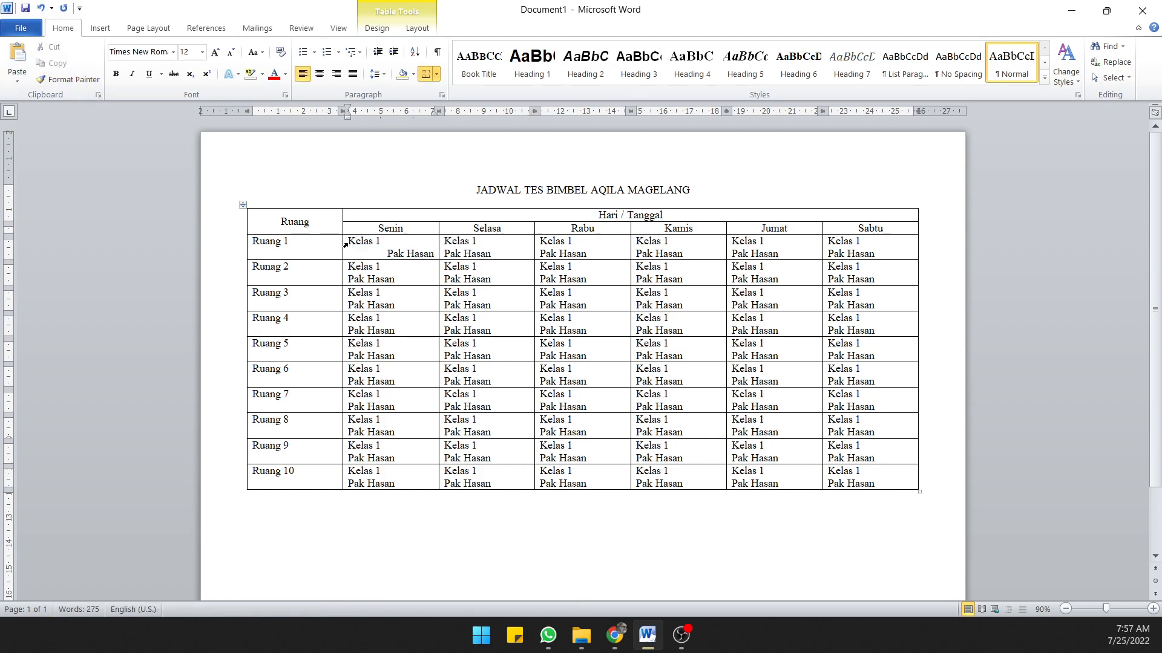
pyautogui.click(346, 254)
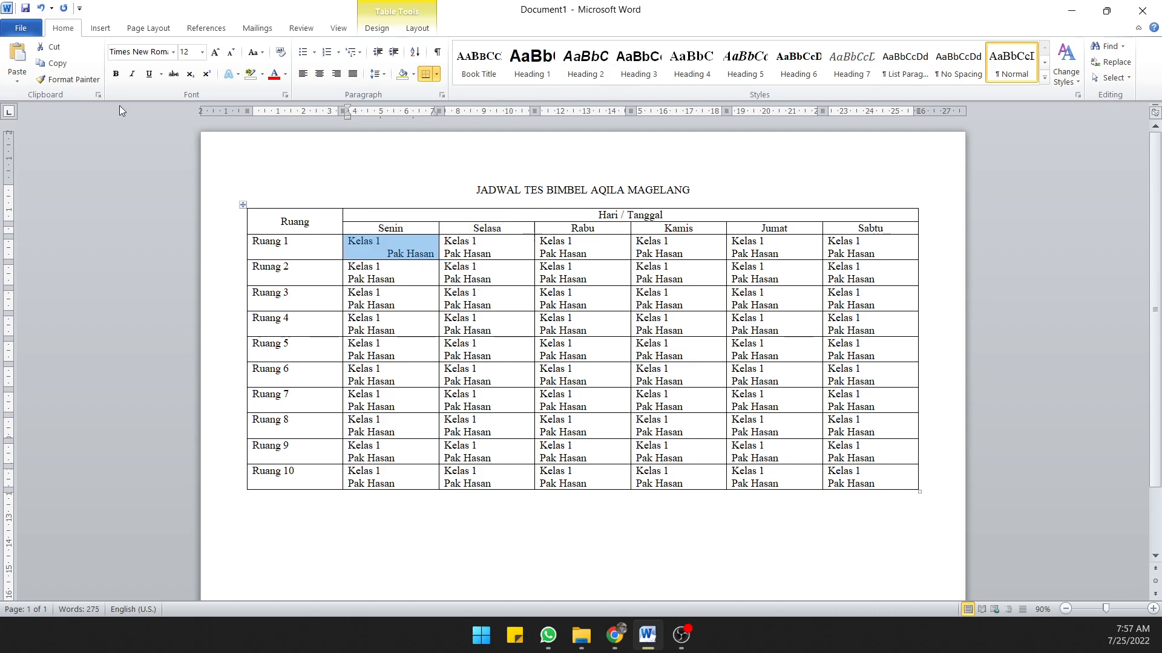
pyautogui.click(68, 80)
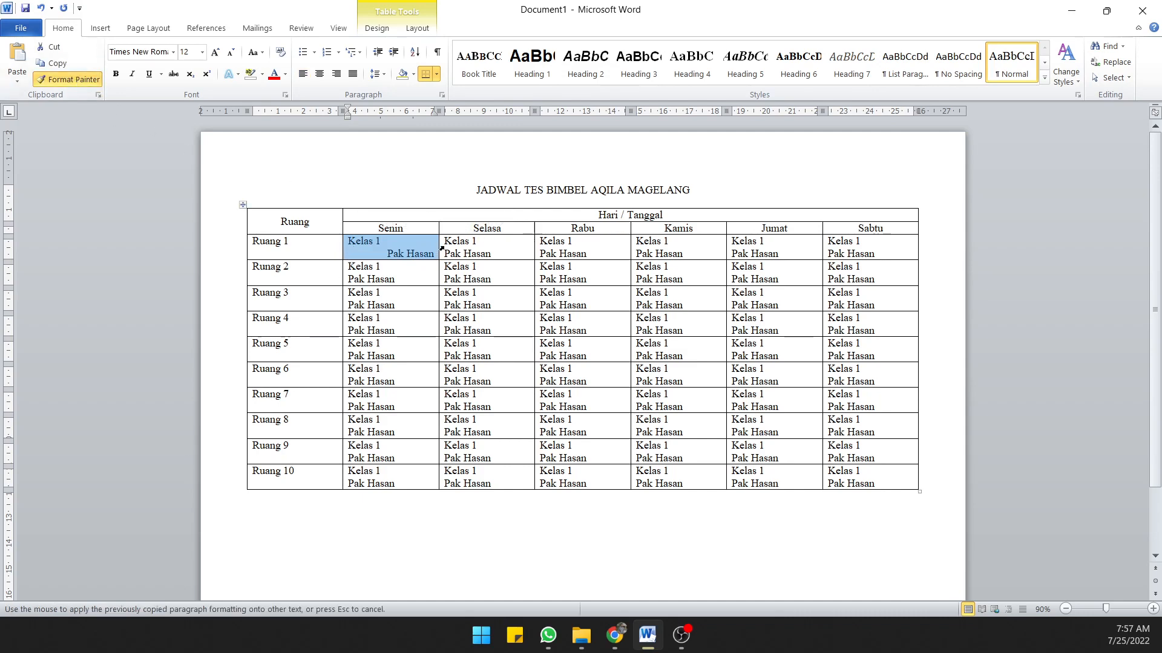
pyautogui.moveTo(443, 249)
pyautogui.mouseDown()
pyautogui.moveTo(690, 325)
pyautogui.moveTo(821, 471)
pyautogui.moveTo(851, 487)
pyautogui.mouseUp()
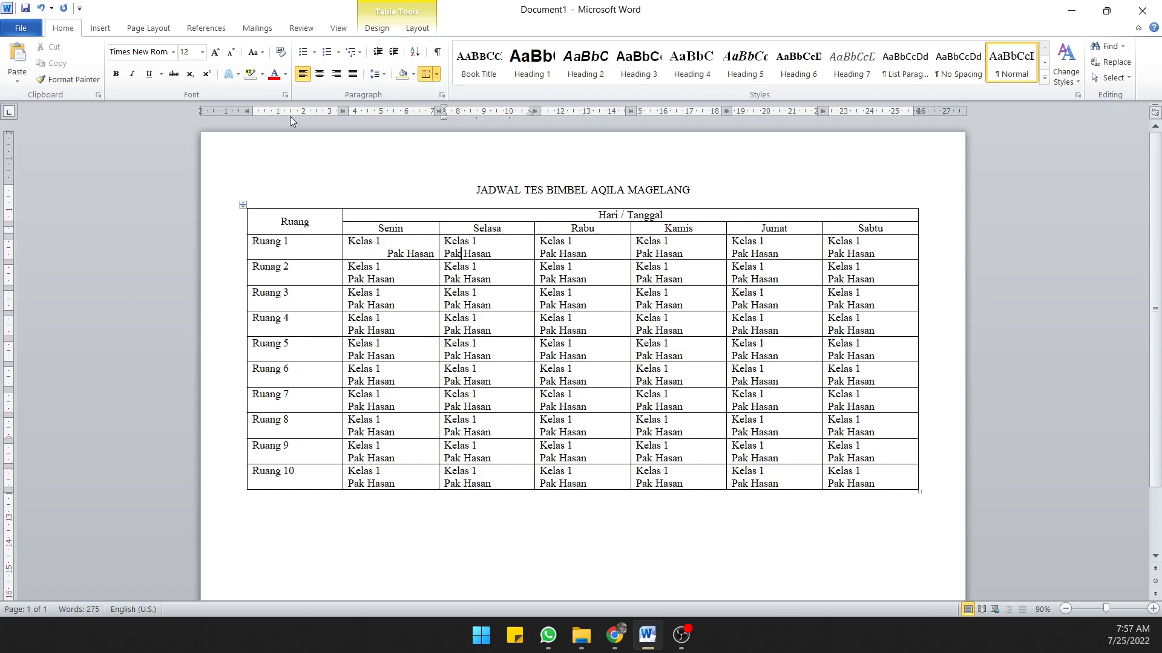
# Step: Right-align the teacher's name in the Ruang 1 Selasa cell
pyautogui.click(339, 77)
pyautogui.click(477, 356)
pyautogui.doubleClick(353, 243)
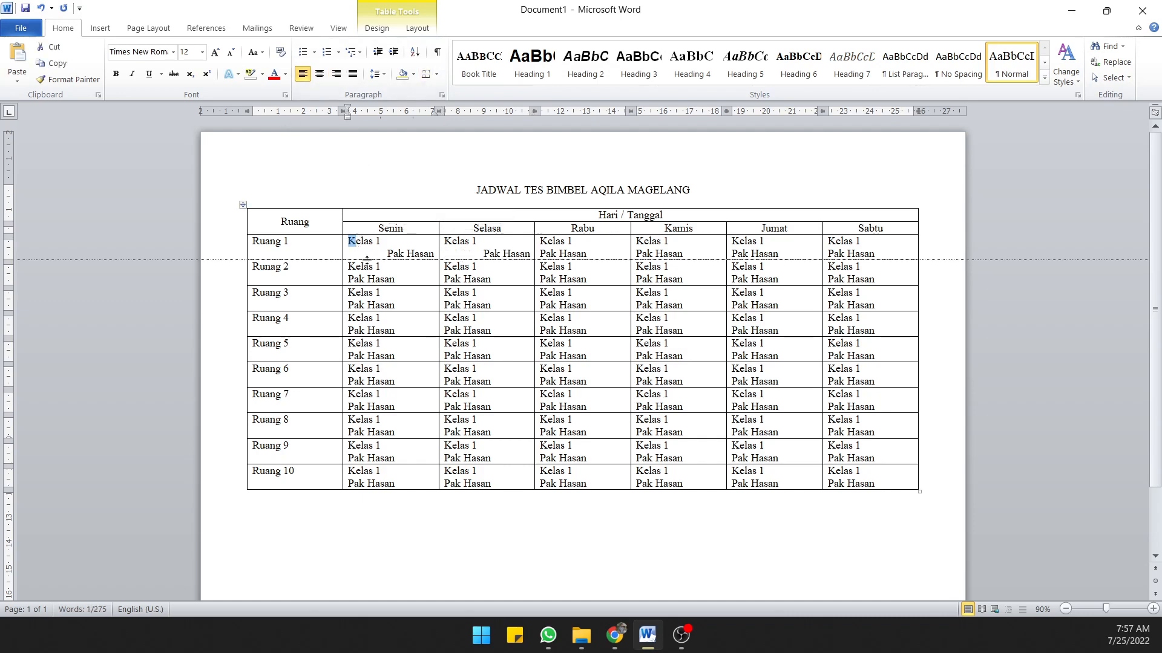
# Step: Copy the Ruang 1 Senin and Selasa cells and paste them over the Rabu to Sabtu cells of Ruang 1
pyautogui.click(363, 242)
pyautogui.moveTo(363, 248); pyautogui.dragTo(463, 248)
pyautogui.hotkey('ctrl', 'c')
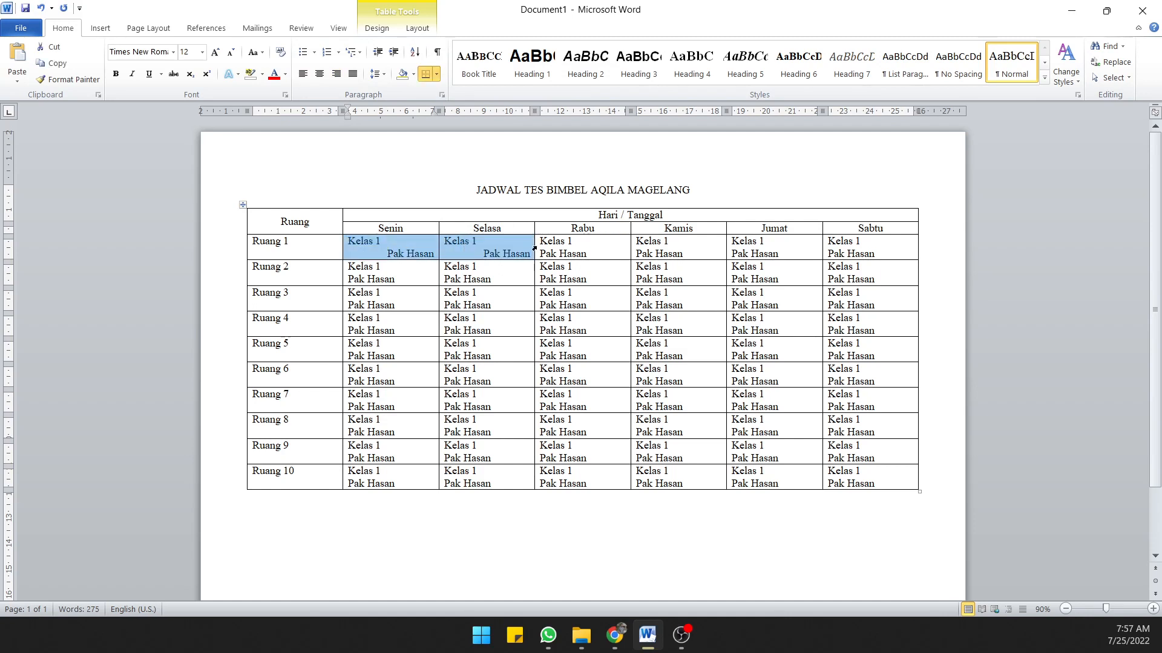
pyautogui.click(542, 243)
pyautogui.hotkey('ctrl', 'v')
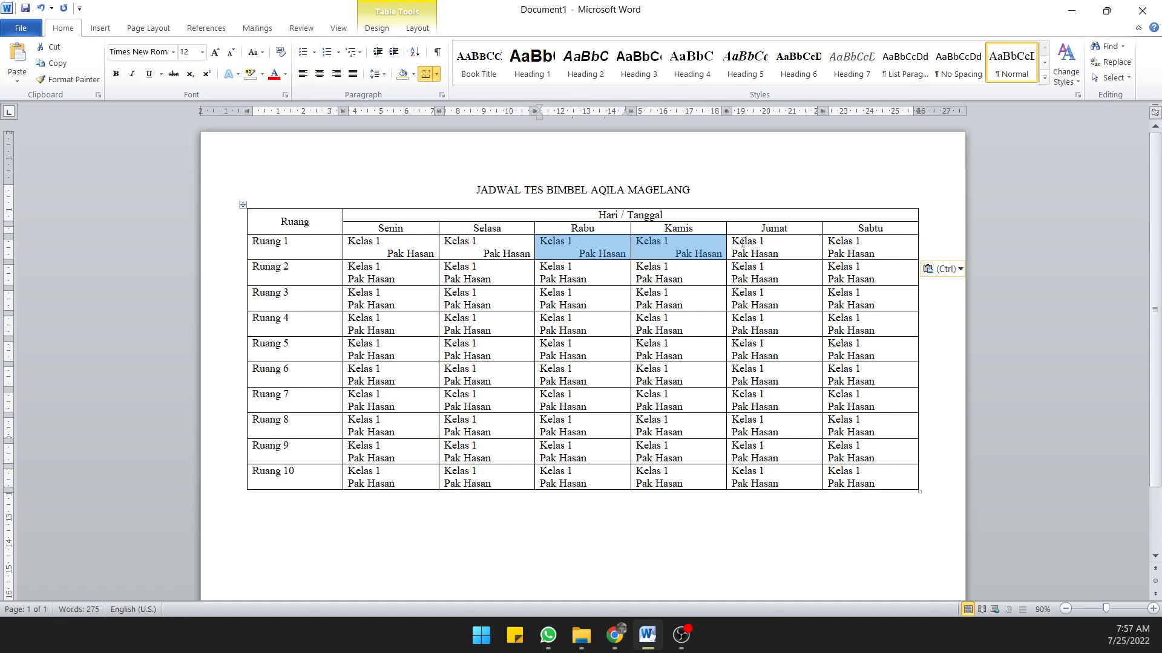
pyautogui.moveTo(740, 242); pyautogui.dragTo(846, 255)
pyautogui.hotkey('ctrl', 'v')
pyautogui.click(572, 293)
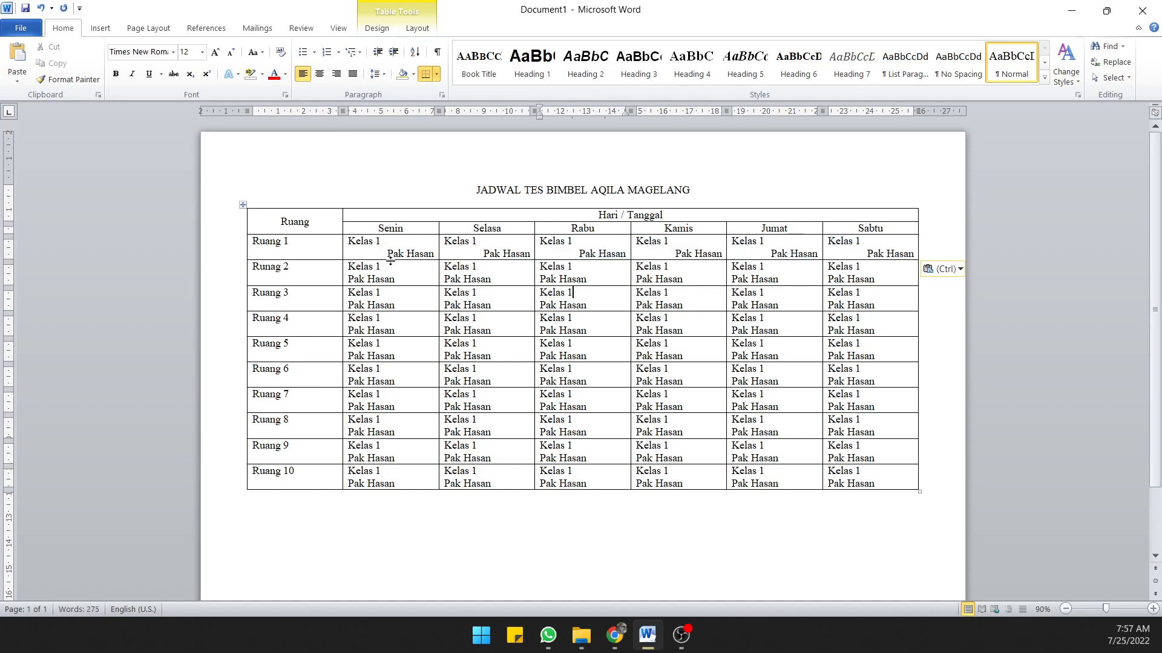
# Step: Copy the Senin to Sabtu entries of Ruang 1 and paste them over the entries of rooms 2 to 10
pyautogui.moveTo(346, 243); pyautogui.dragTo(871, 251)
pyautogui.hotkey('ctrl', 'c')
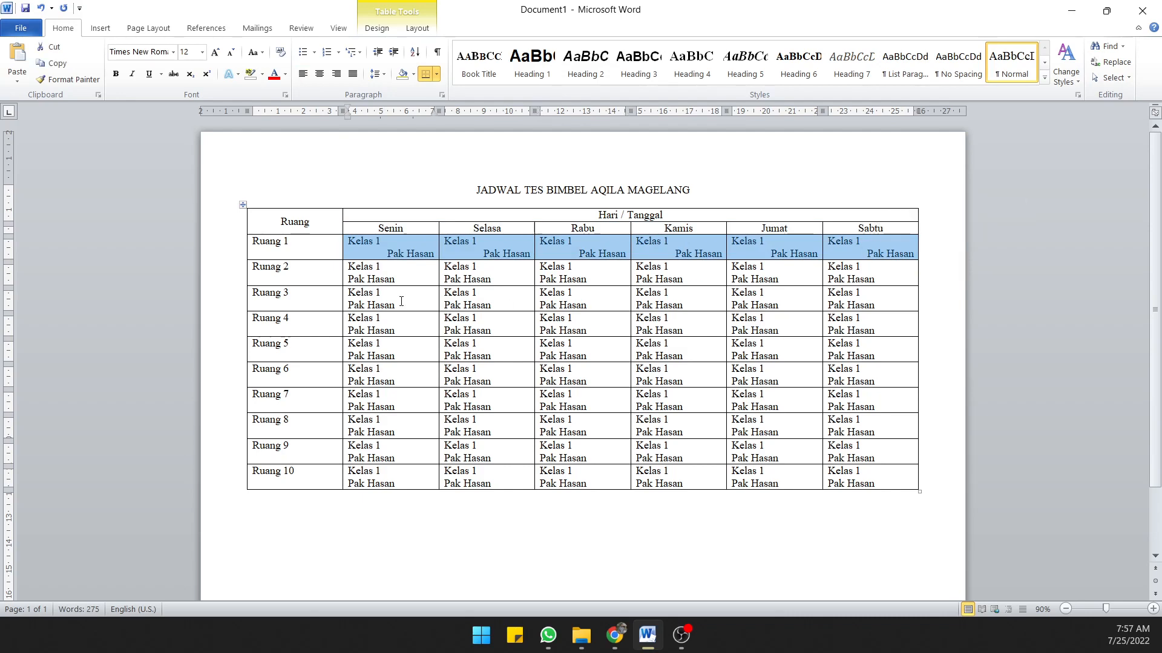
pyautogui.moveTo(352, 268); pyautogui.dragTo(632, 271)
pyautogui.moveTo(856, 445); pyautogui.dragTo(865, 470)
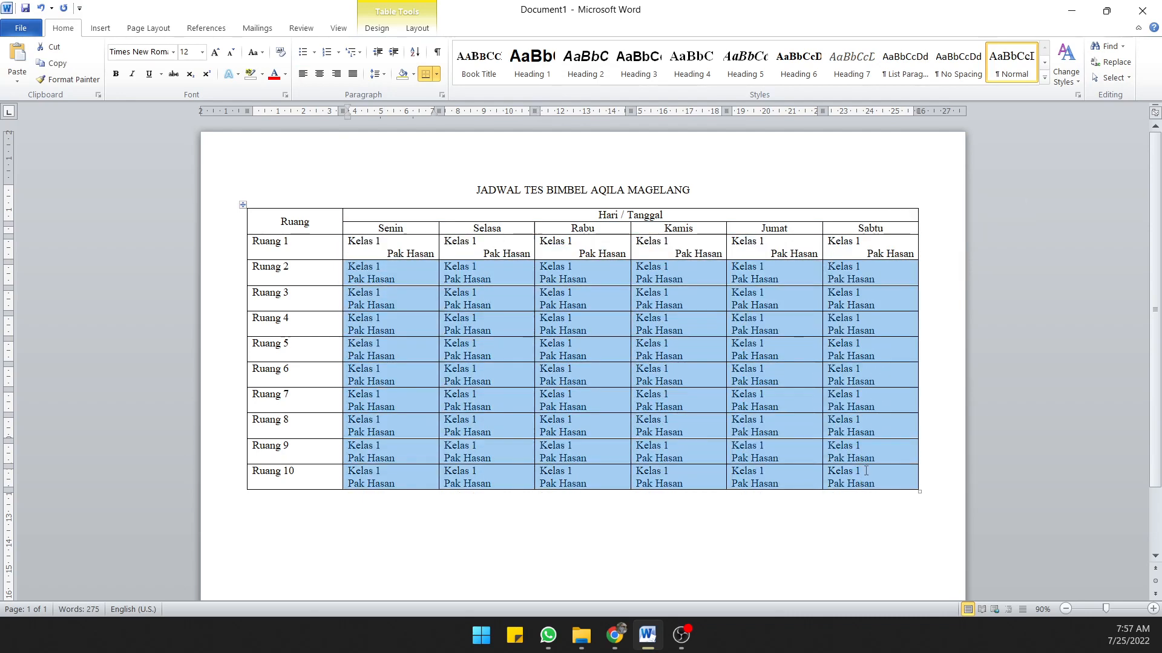
pyautogui.hotkey('ctrl', 'v')
pyautogui.click(562, 496)
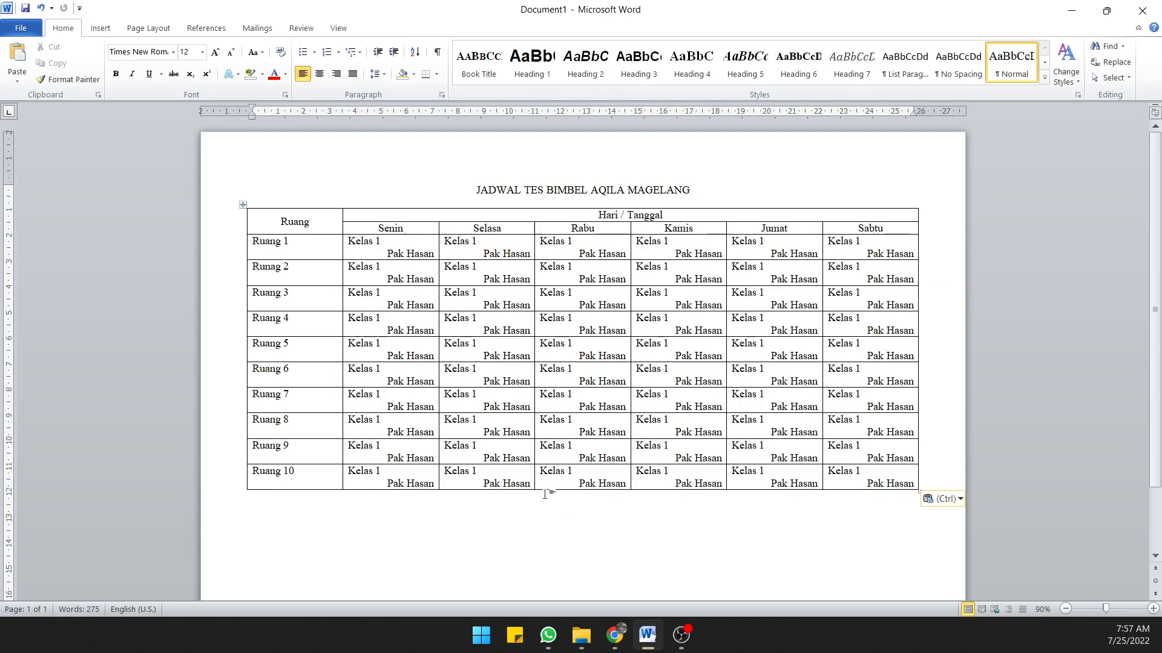
# Step: Set the ten room labels in the Ruang column to centre-left cell alignment, vertically centred and flush left
pyautogui.click(289, 242)
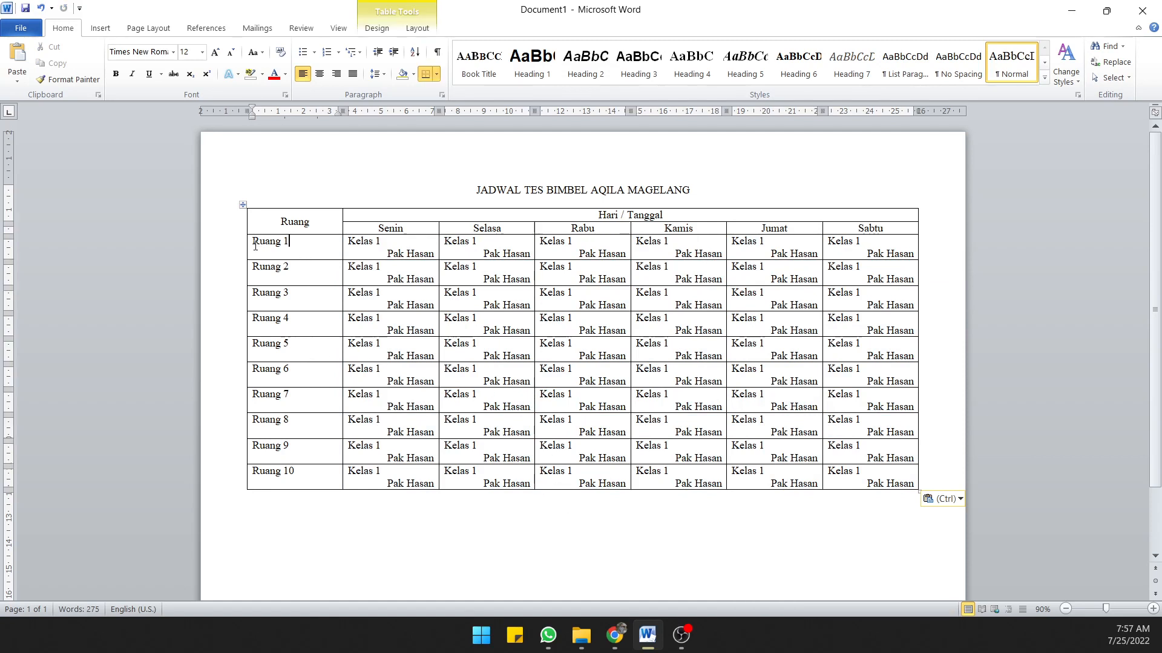
pyautogui.moveTo(247, 248); pyautogui.dragTo(281, 473)
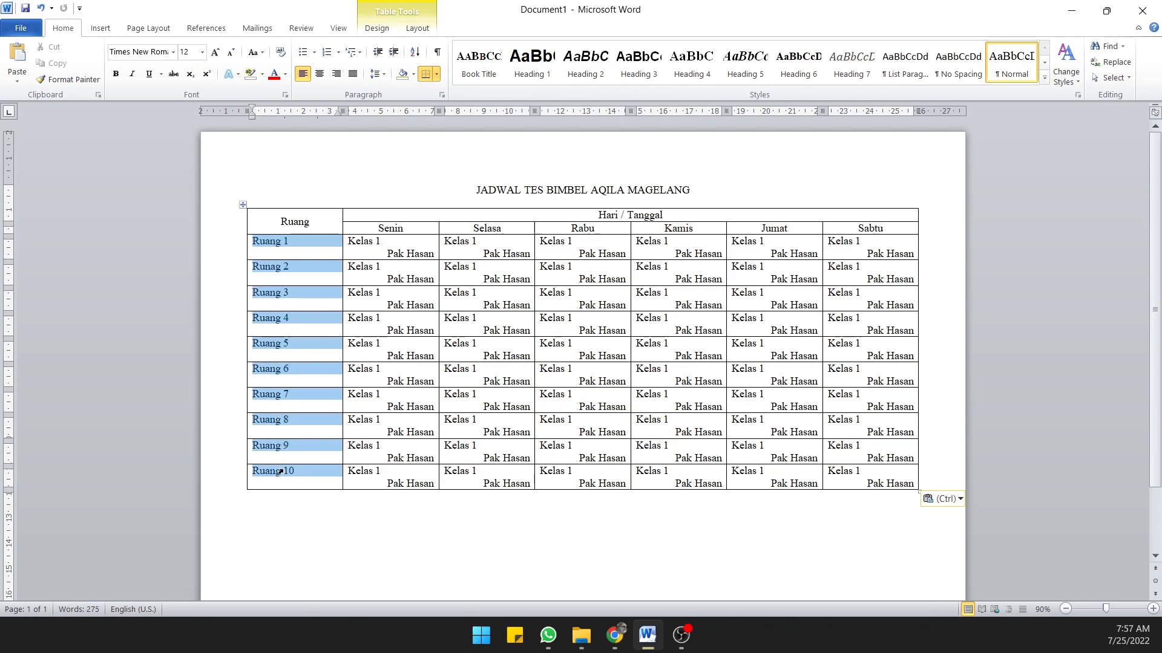
pyautogui.rightClick(301, 317)
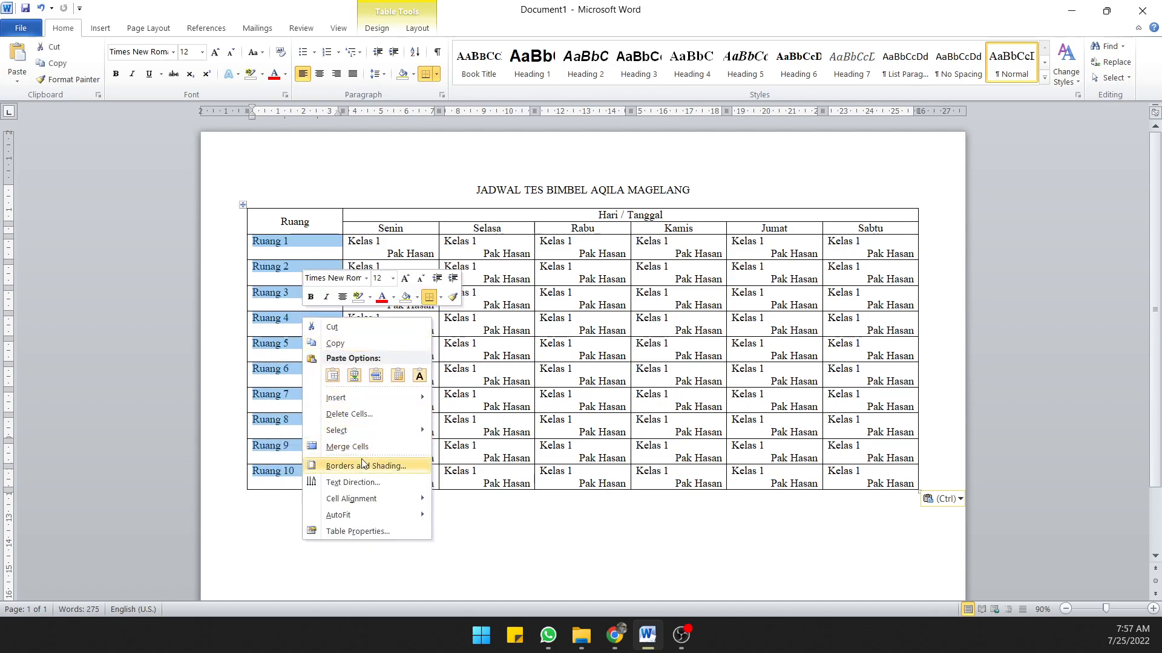
pyautogui.click(439, 513)
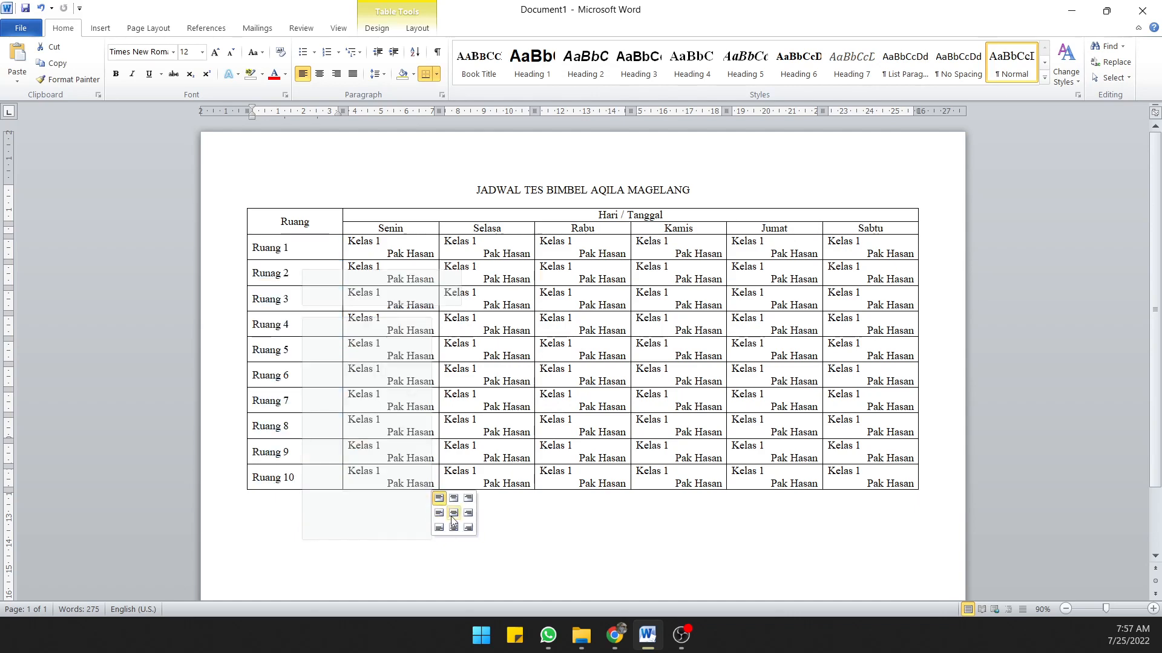
pyautogui.click(453, 514)
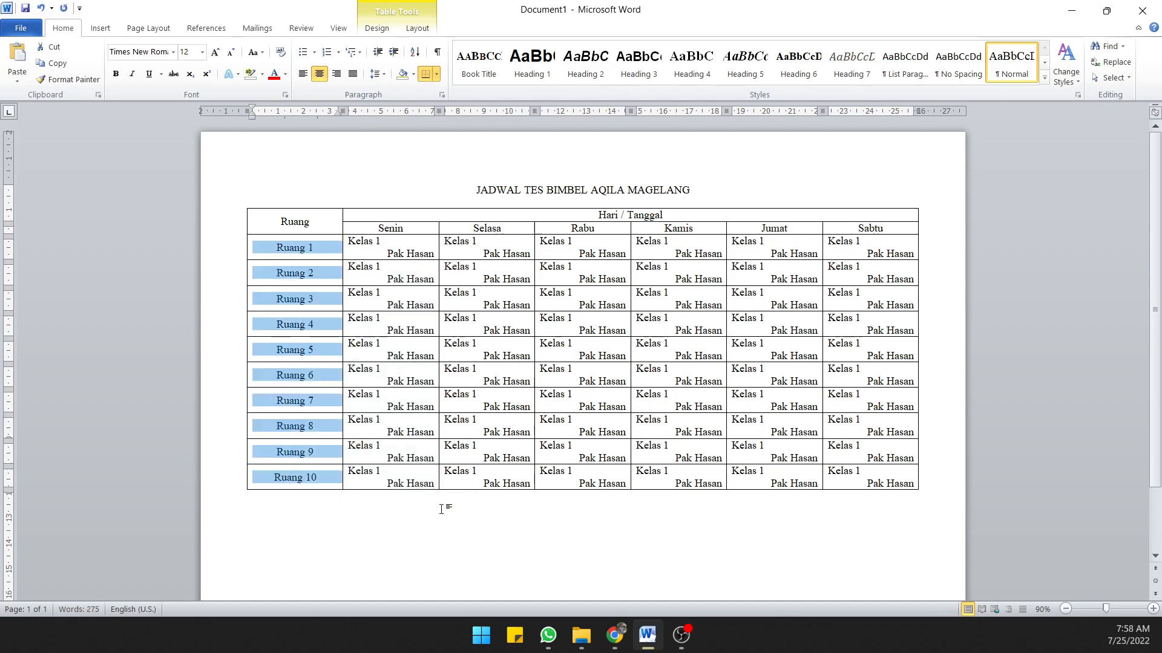
pyautogui.rightClick(265, 252)
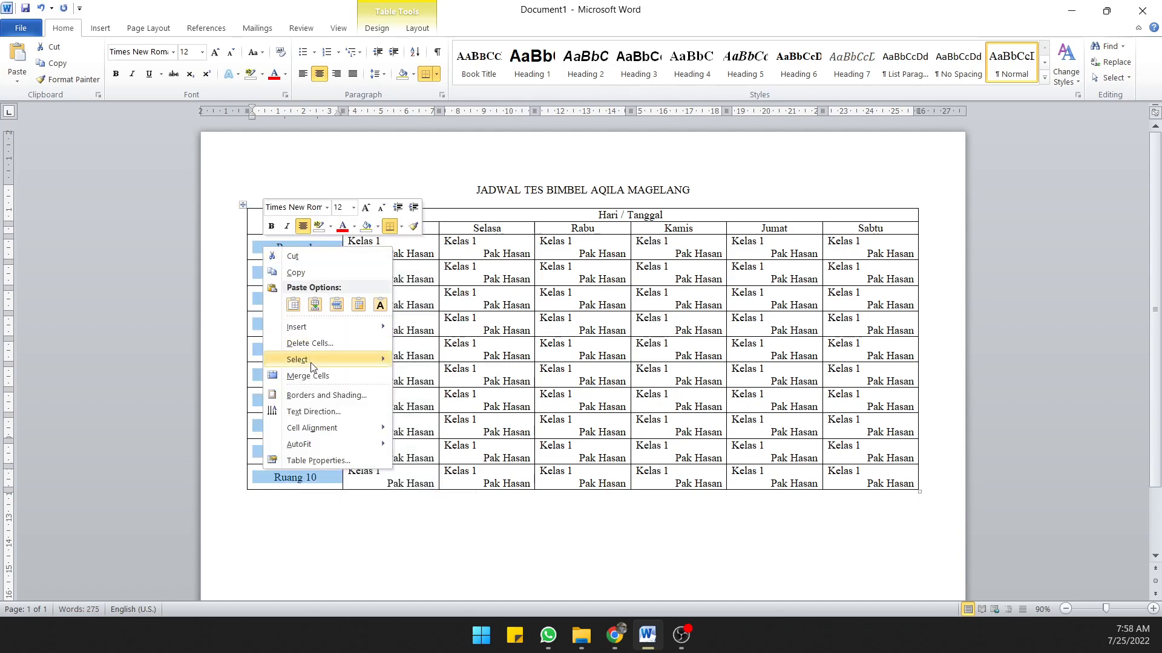
pyautogui.moveTo(337, 429)
pyautogui.click(398, 443)
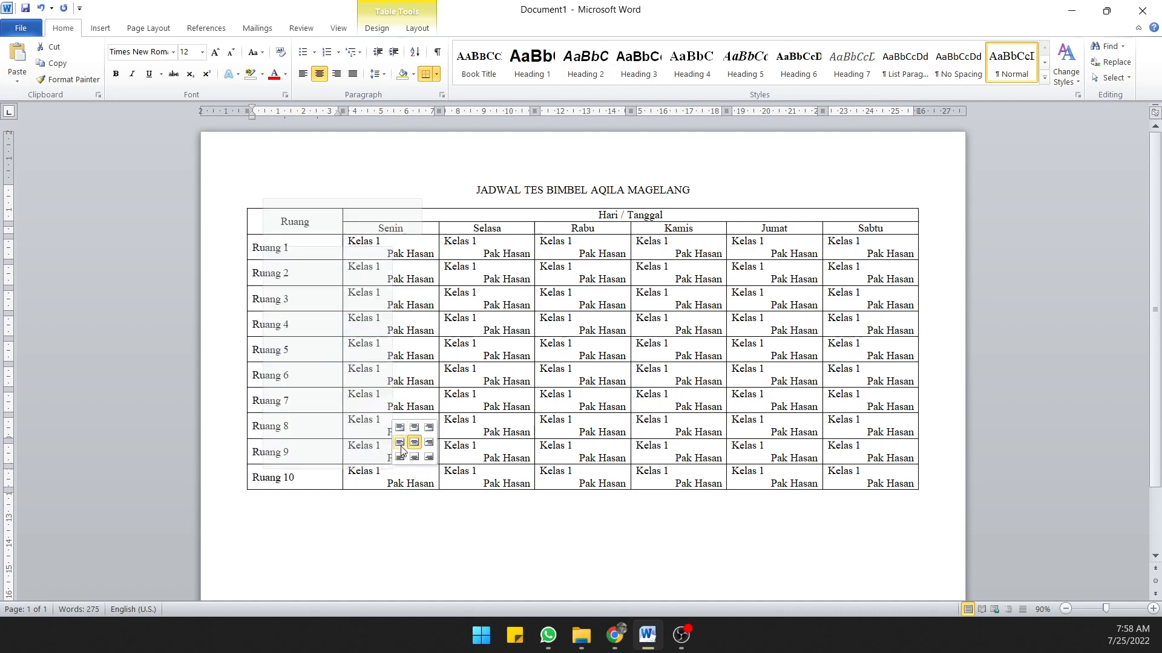
pyautogui.click(241, 272)
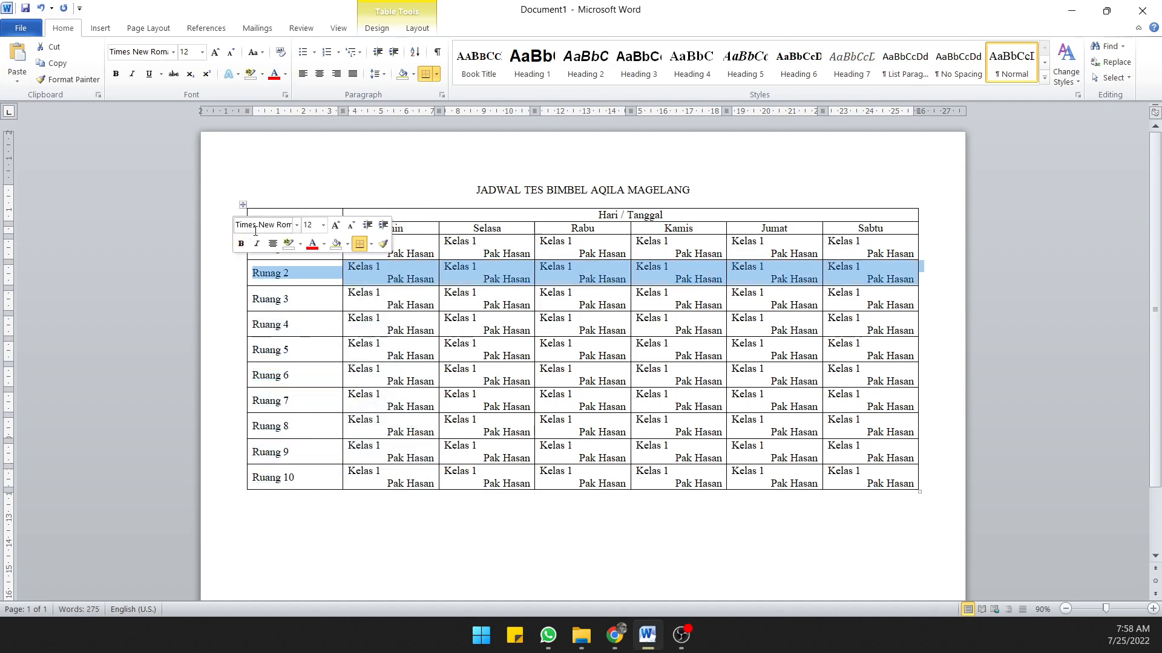
pyautogui.click(285, 176)
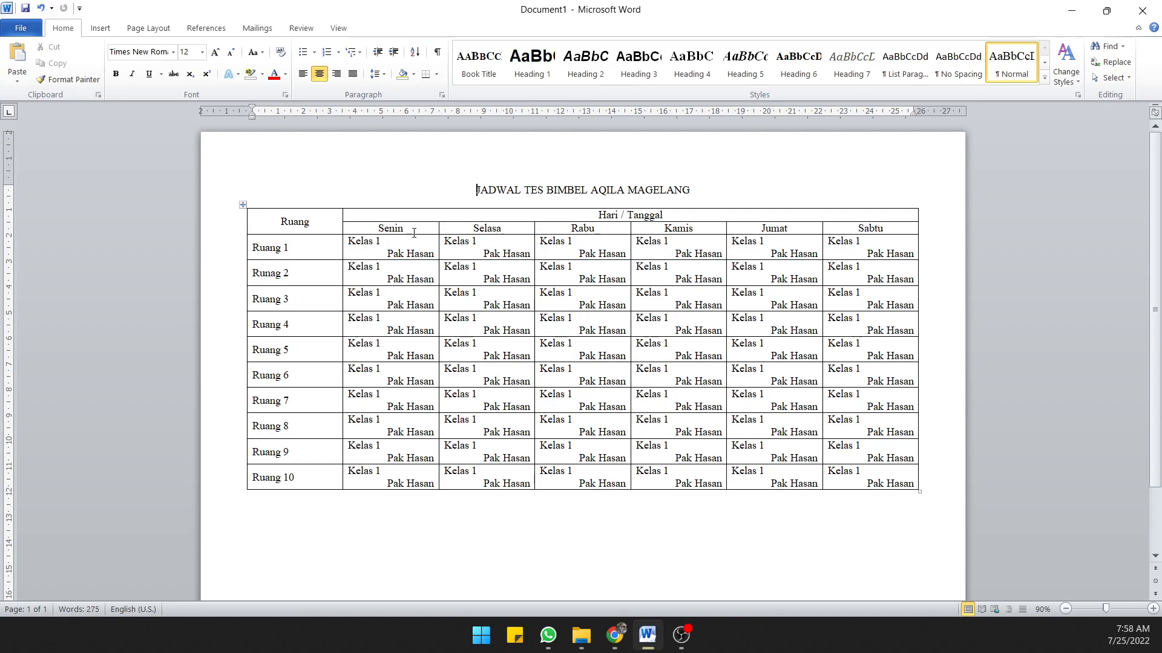
# Step: Apply the built-in orange table style with a solid orange first column and light orange banded rows to the schedule table
pyautogui.moveTo(405, 229); pyautogui.dragTo(846, 231)
pyautogui.click(379, 28)
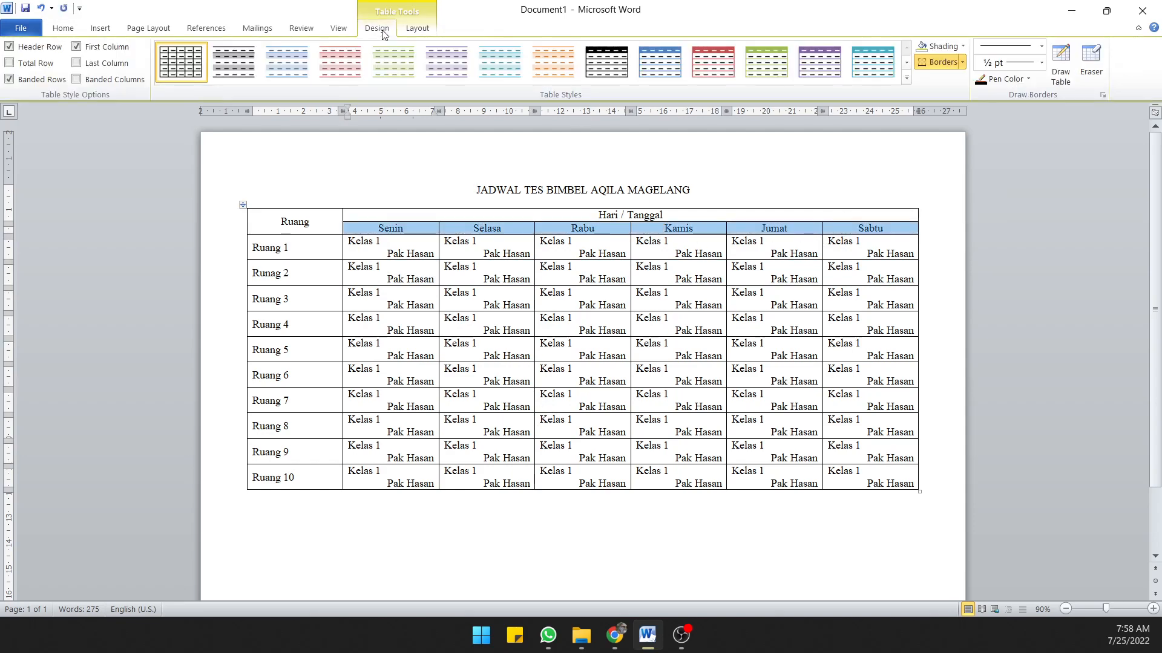
pyautogui.click(402, 30)
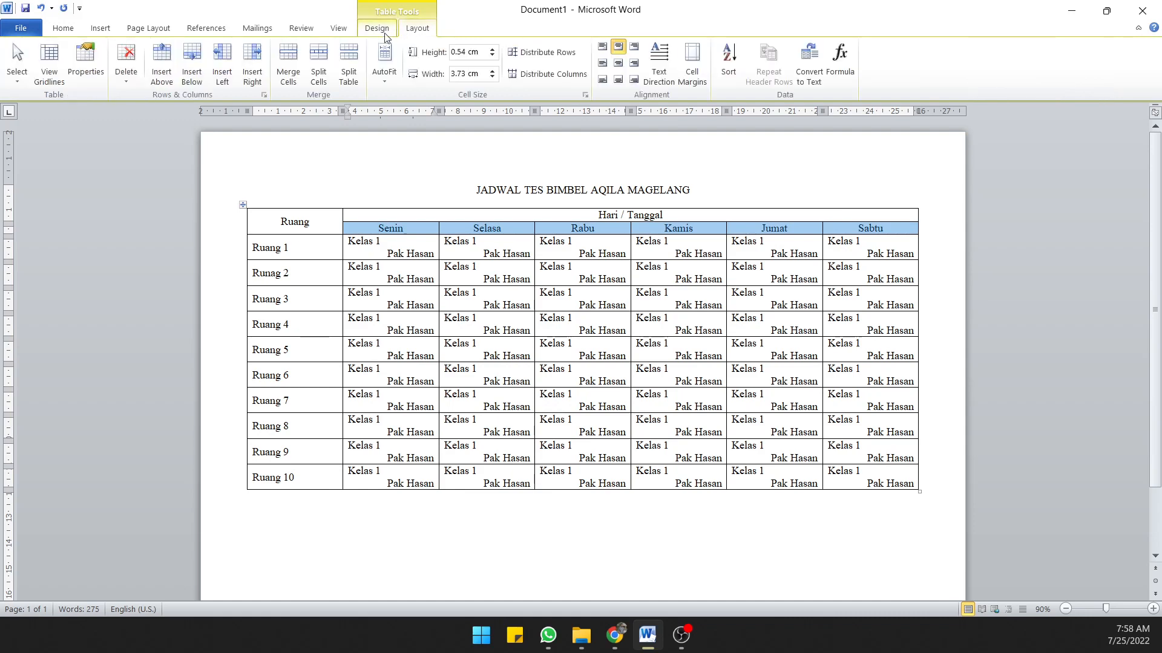
pyautogui.click(381, 30)
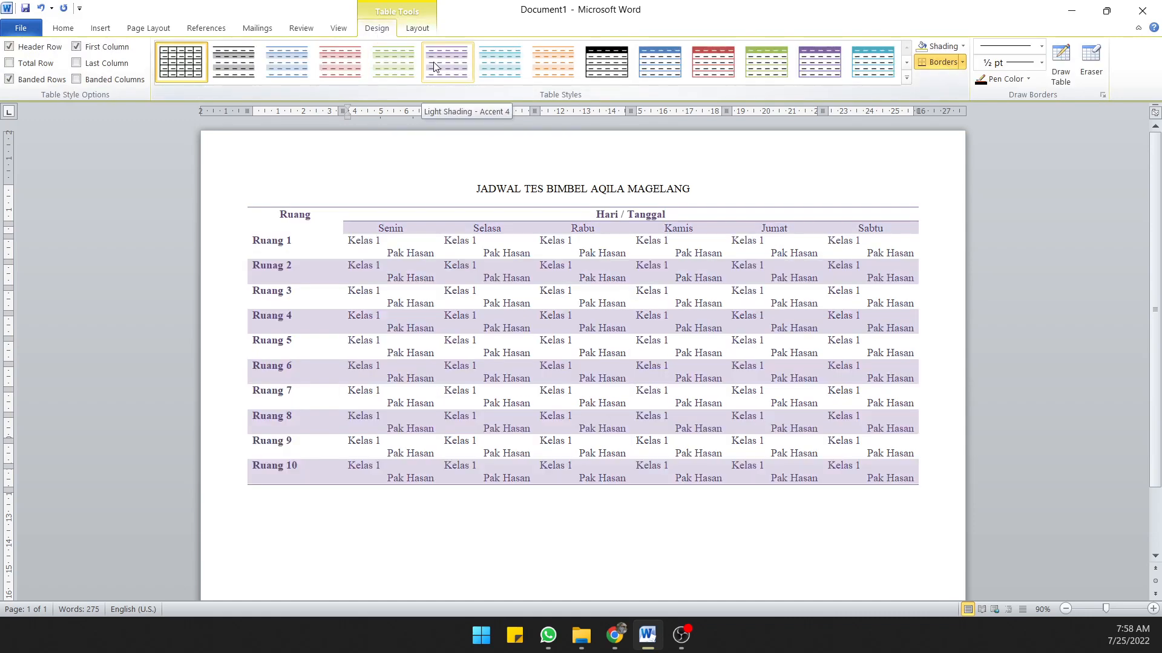
pyautogui.click(260, 220)
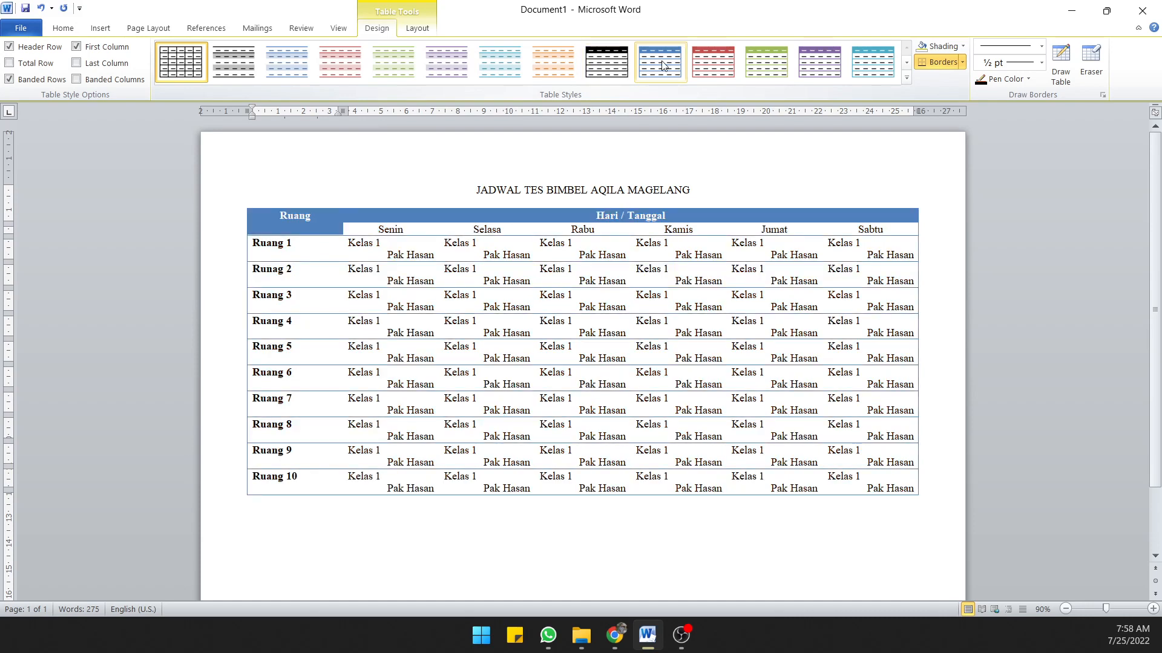
pyautogui.click(907, 77)
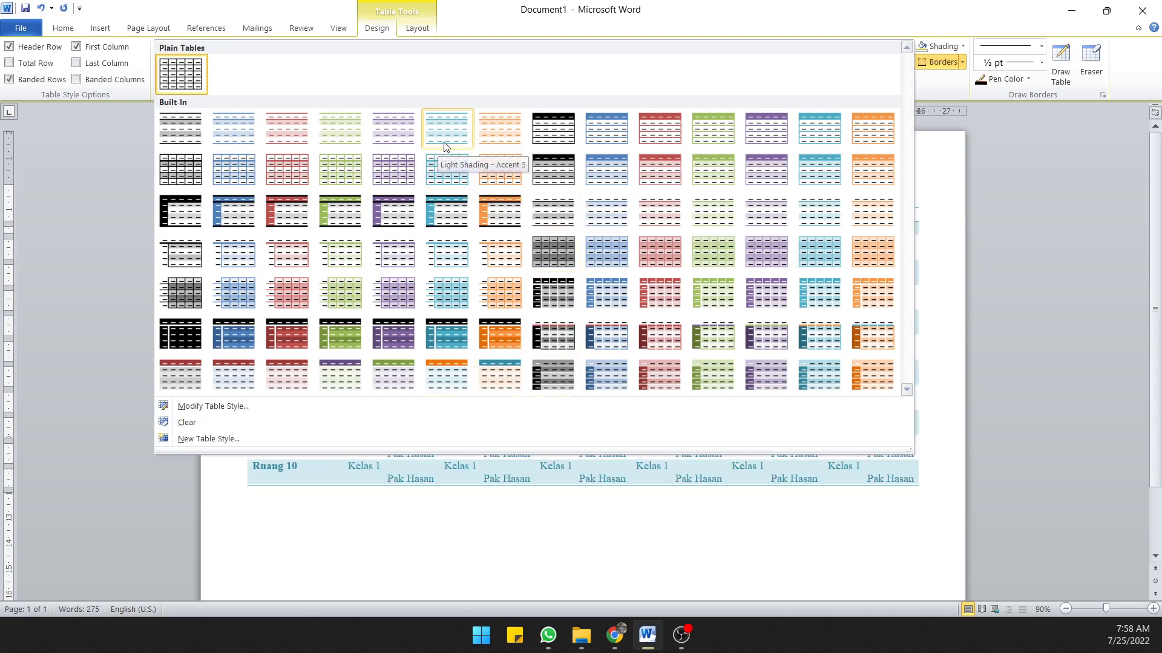
pyautogui.click(859, 375)
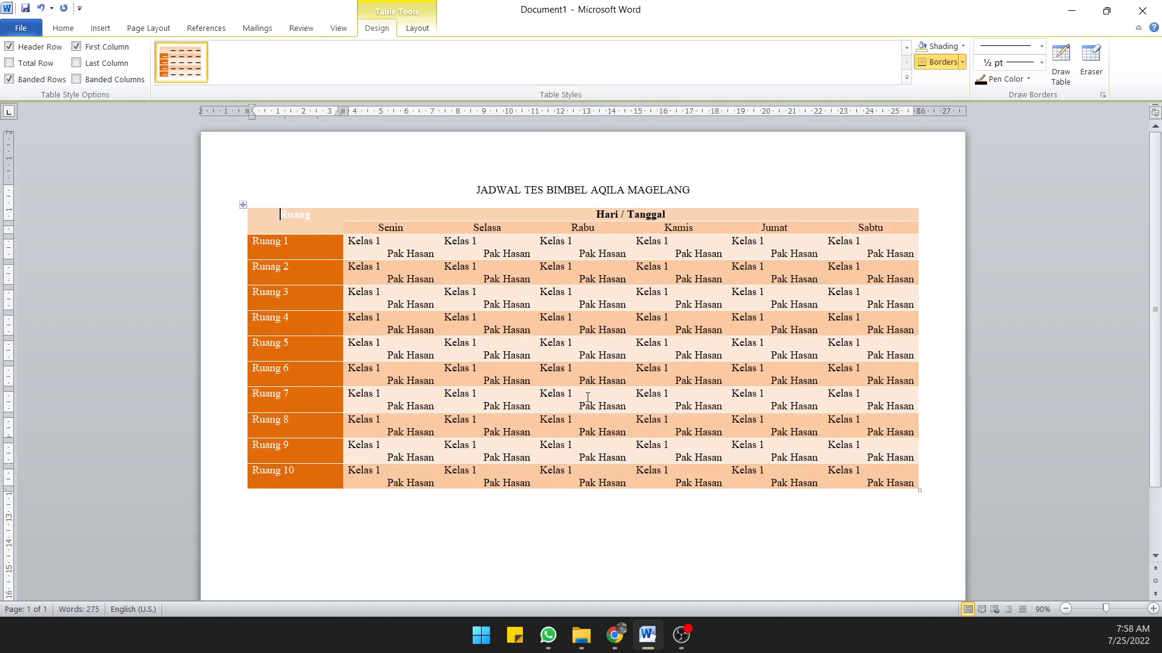
# Step: Change the font of the whole schedule table to Calibri (Body)
pyautogui.click(504, 306)
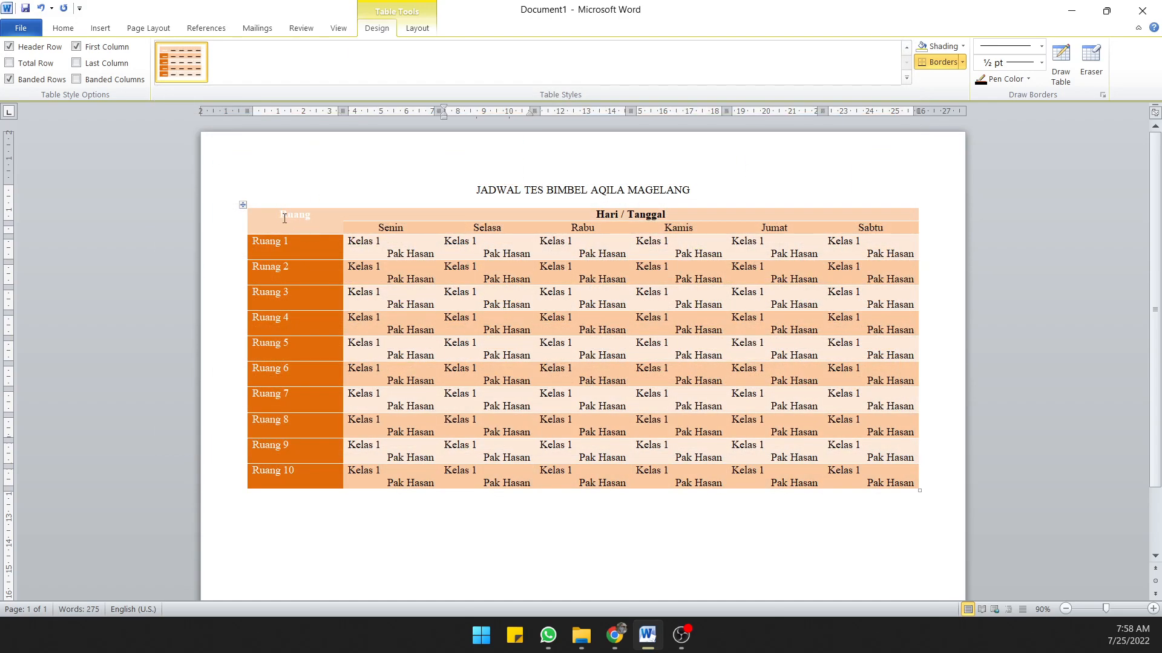
pyautogui.moveTo(284, 219); pyautogui.dragTo(877, 466)
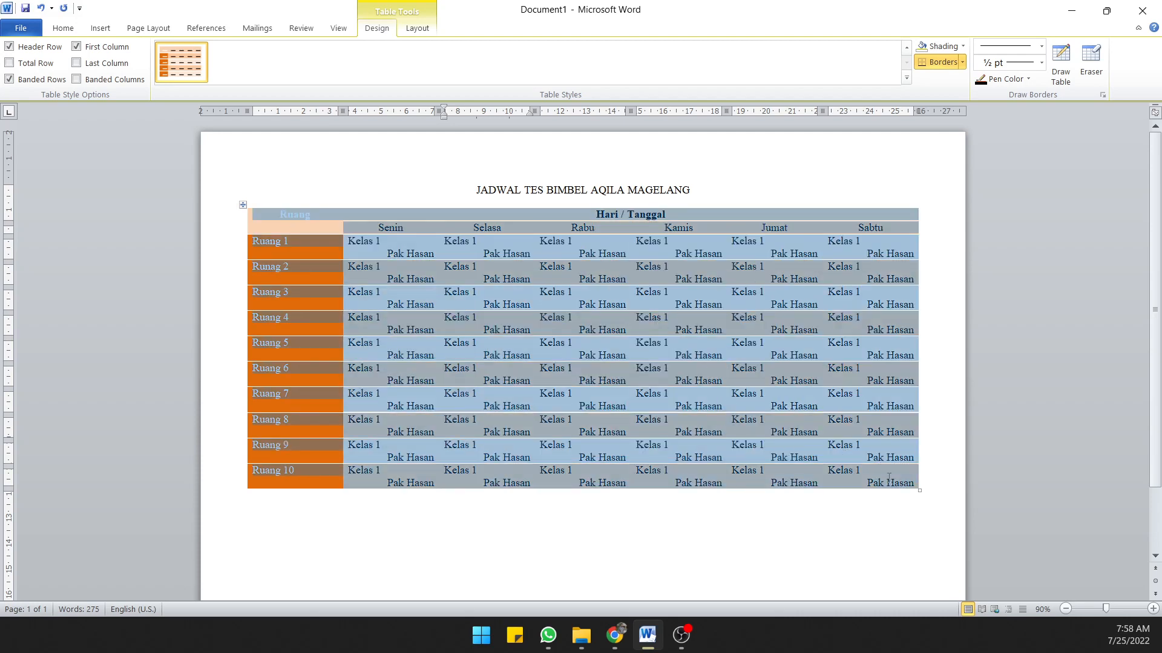
pyautogui.click(63, 28)
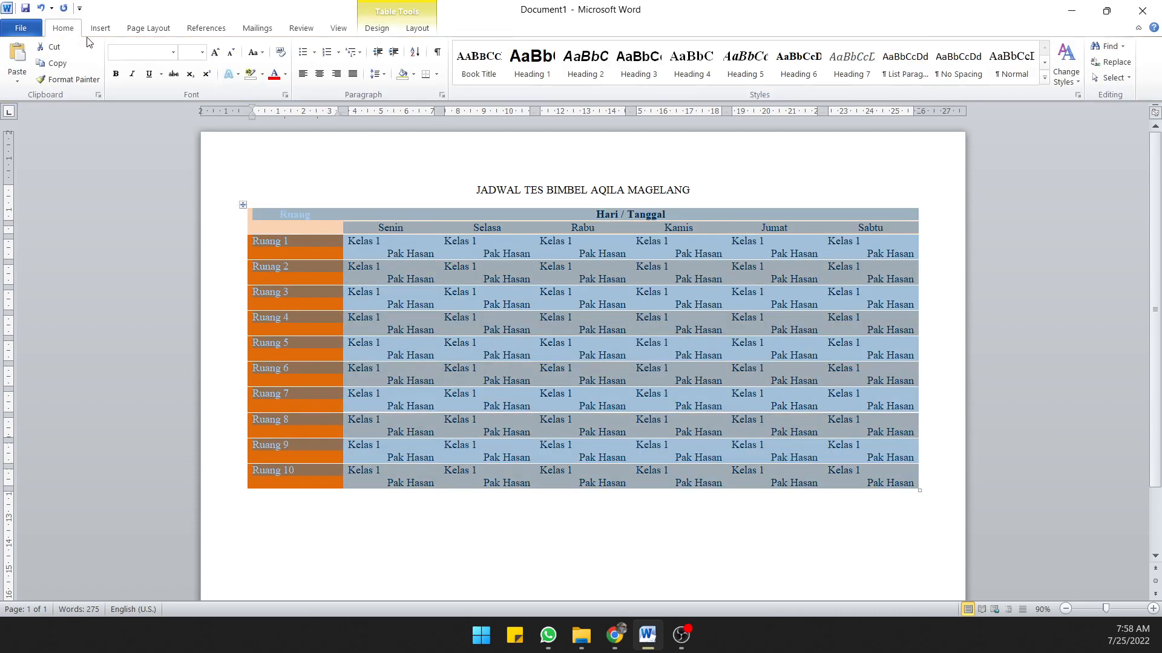
pyautogui.click(174, 53)
pyautogui.click(164, 96)
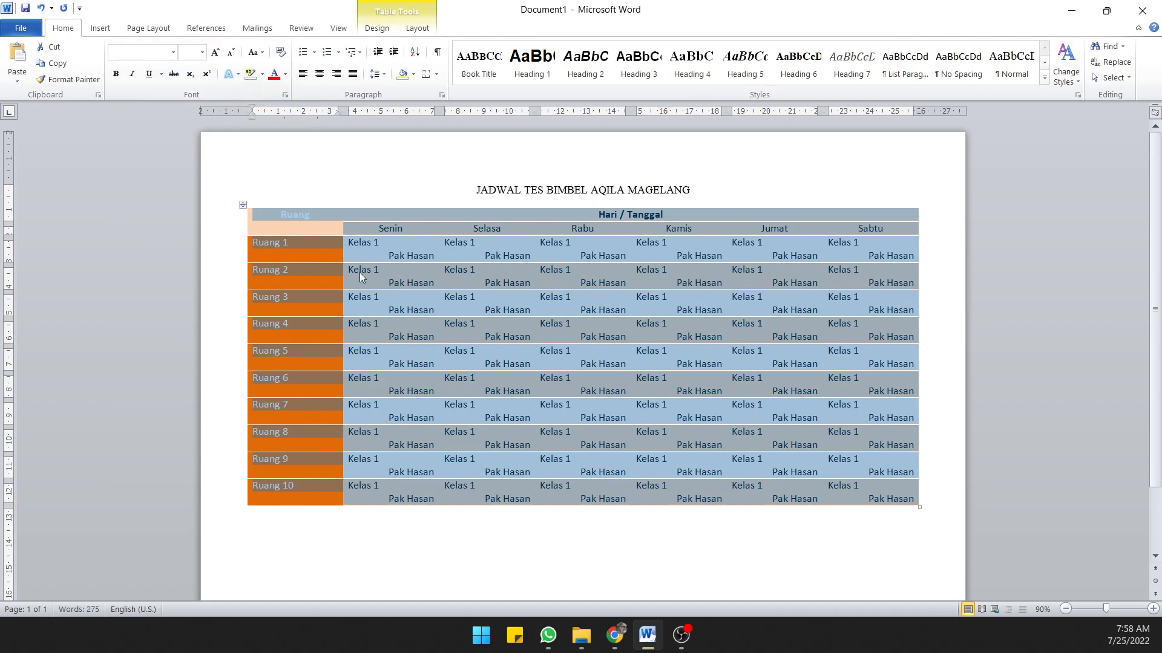
pyautogui.click(370, 271)
# Step: Set the title JADWAL TES BIMBEL AQILA MAGELANG to Calibri (Body) at size 14
pyautogui.moveTo(485, 198); pyautogui.dragTo(695, 192)
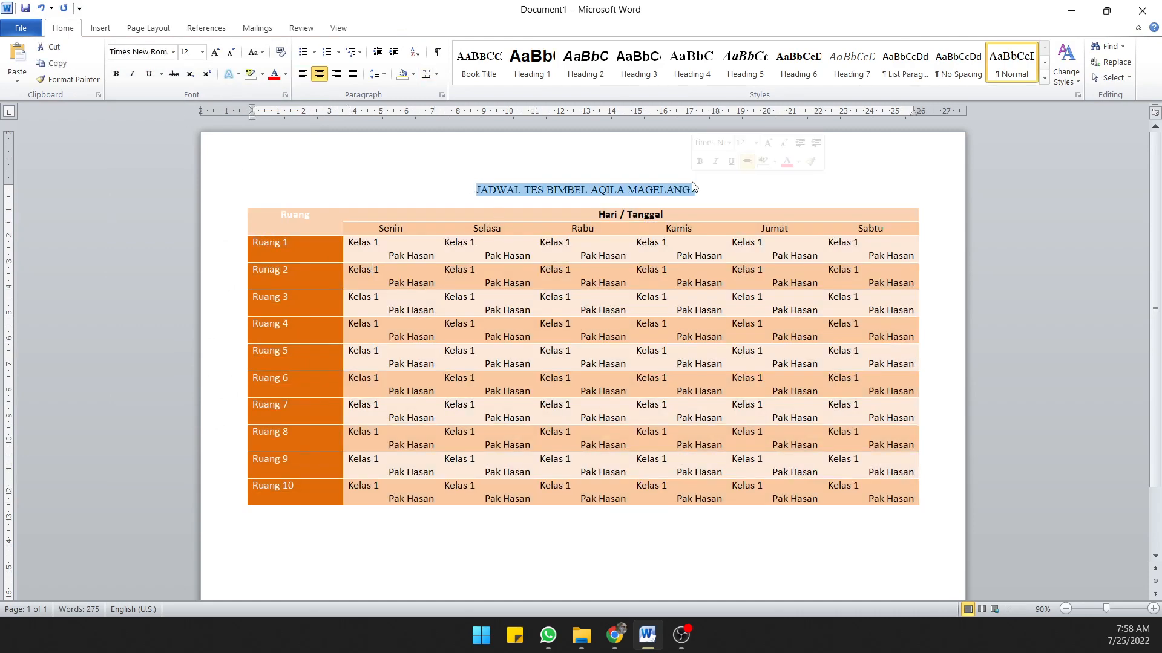
pyautogui.click(173, 53)
pyautogui.click(175, 99)
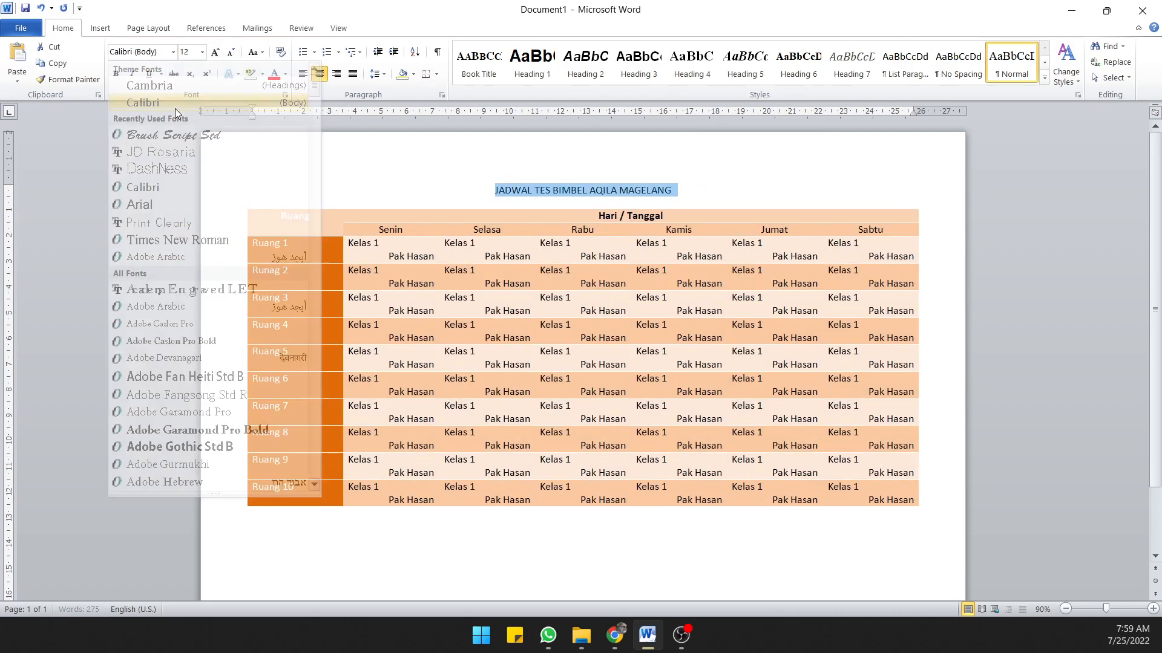
pyautogui.click(215, 53)
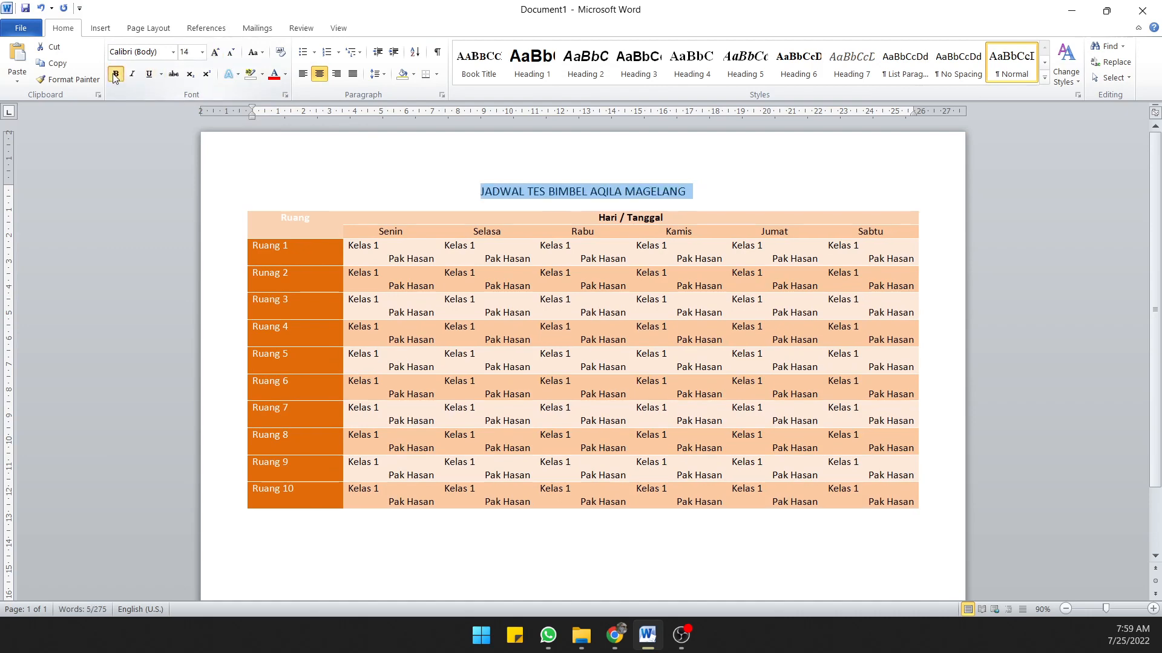
# Step: Make the title JADWAL TES BIMBEL AQILA MAGELANG bold
pyautogui.click(116, 74)
pyautogui.click(430, 286)
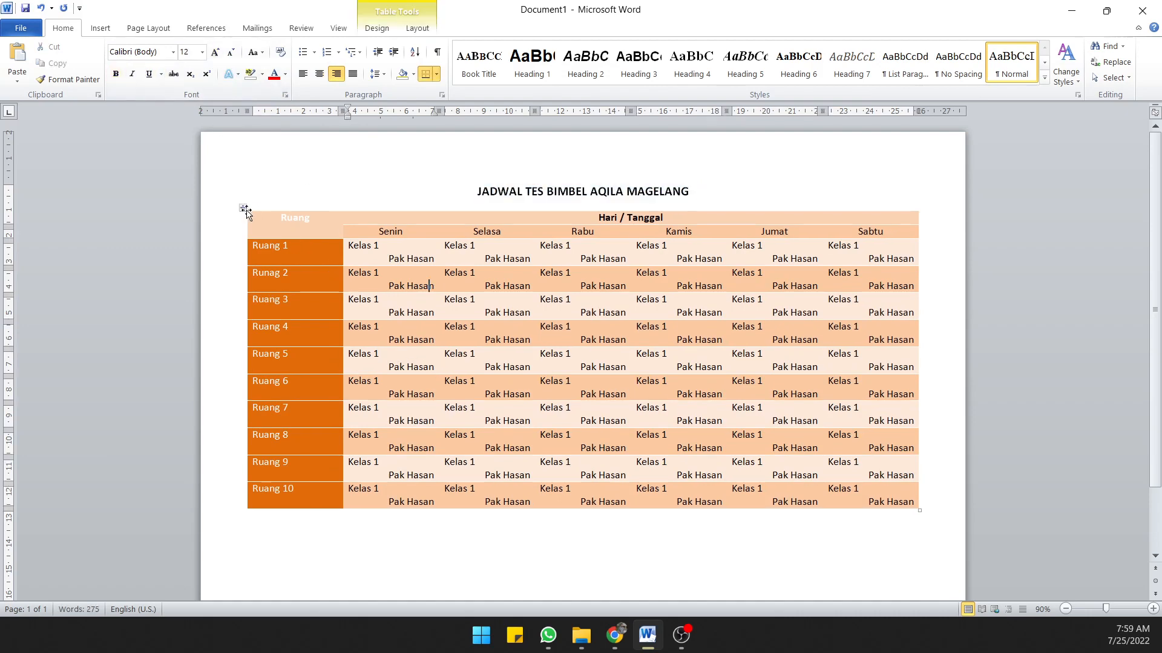
# Step: Apply the built-in table style with a solid green header row and first column and grey banded rows to the schedule table
pyautogui.click(244, 209)
pyautogui.click(377, 28)
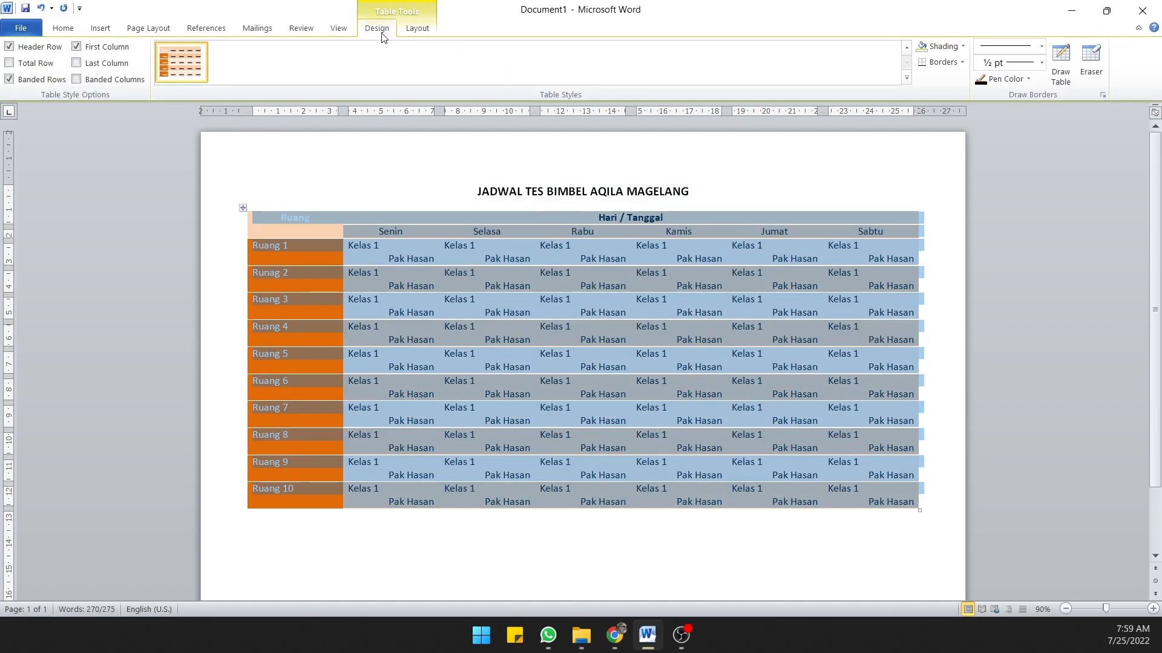
pyautogui.click(906, 78)
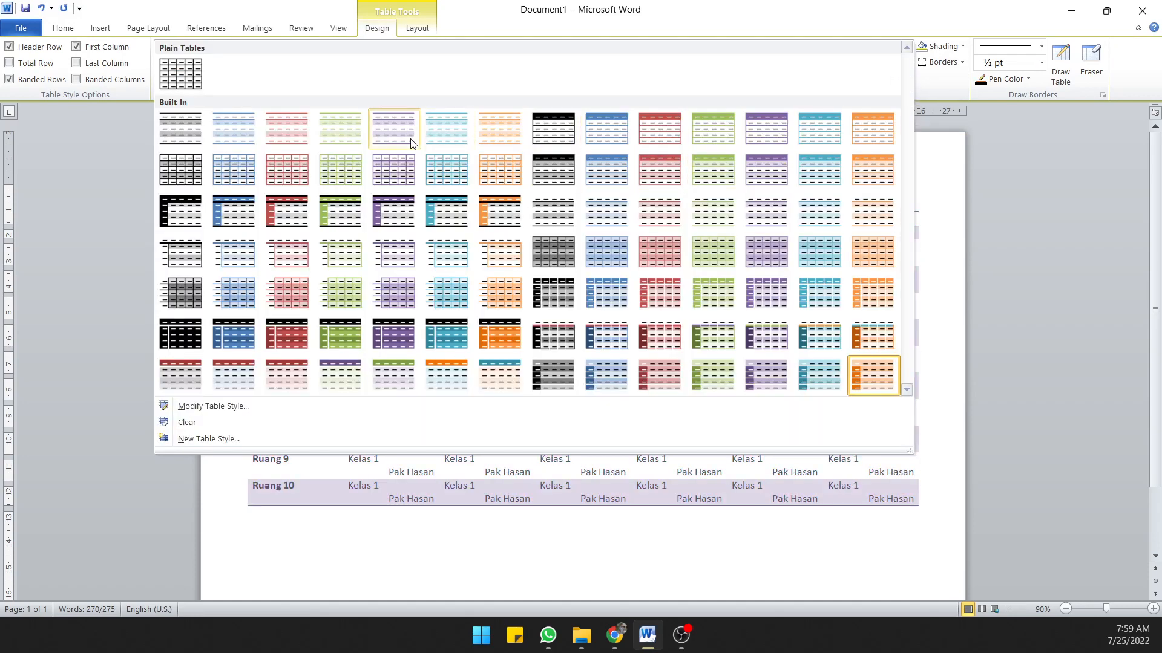
pyautogui.click(354, 222)
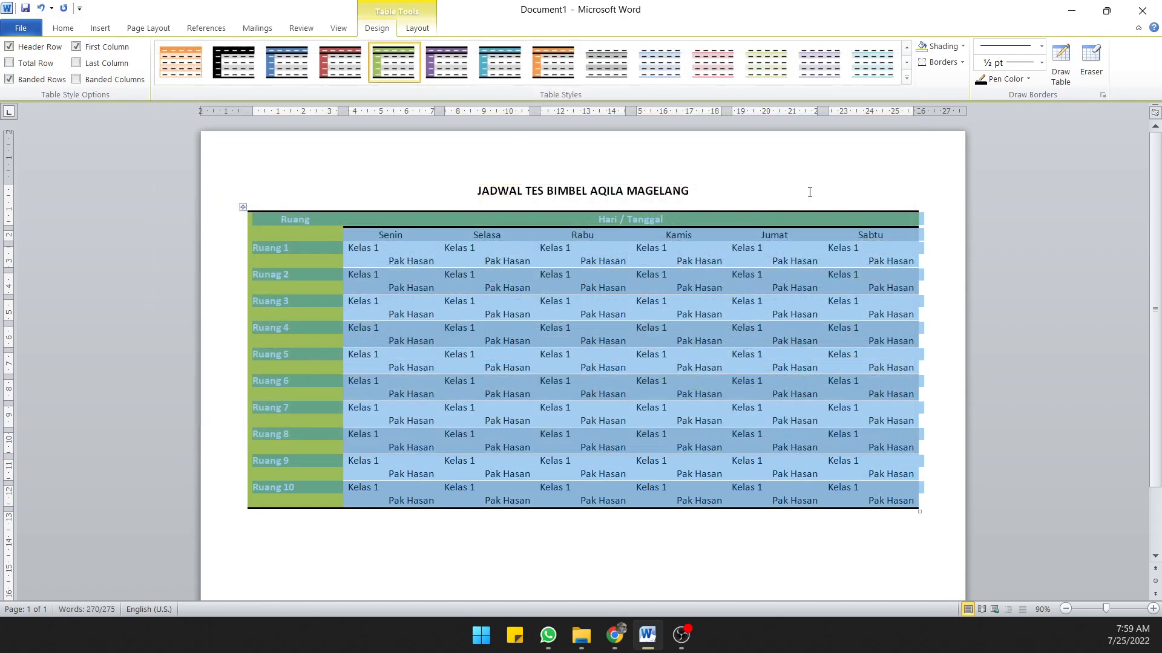
# Step: Switch the schedule table to the built-in style with a dark blue first column, blue banded rows and a red header line
pyautogui.click(907, 77)
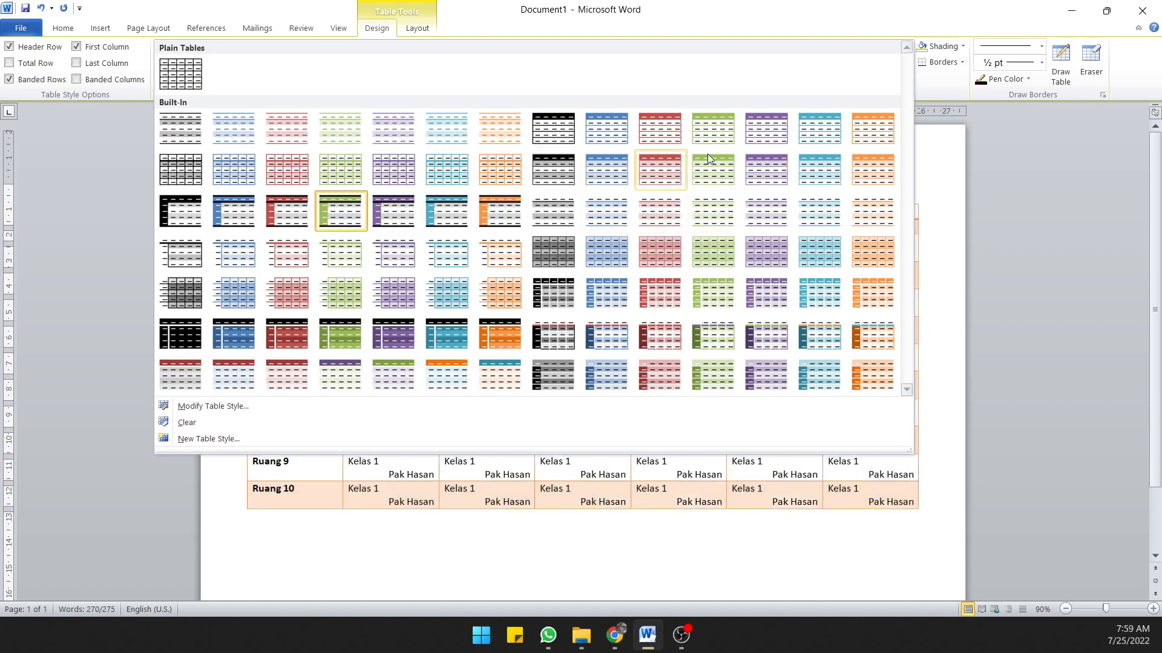
pyautogui.click(625, 330)
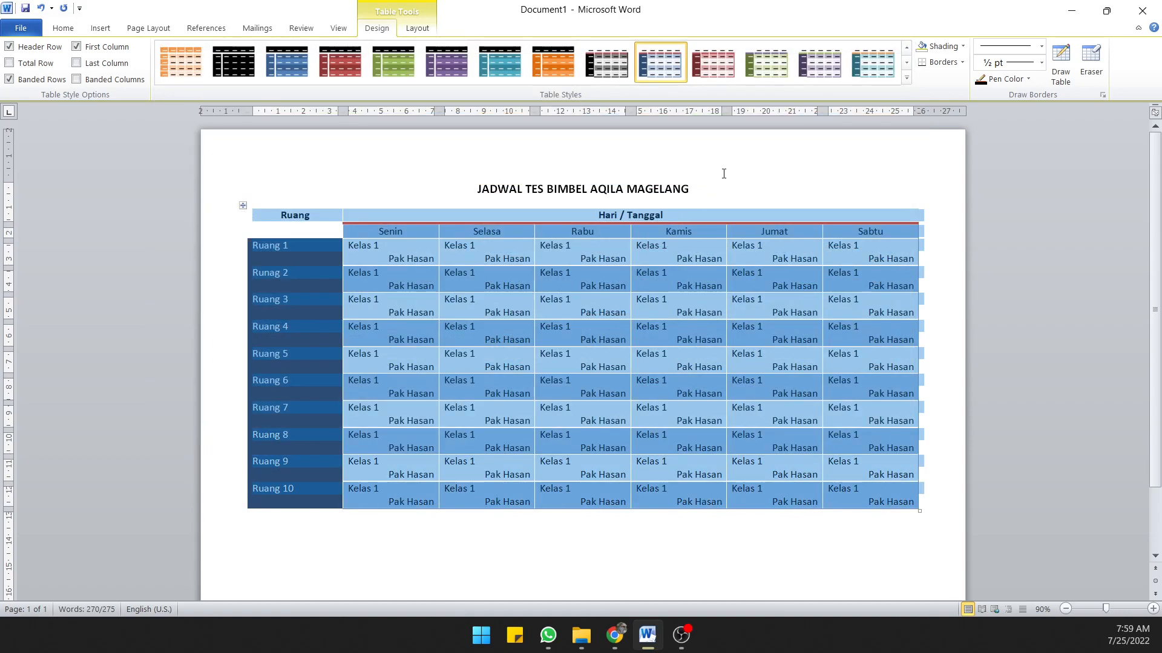
pyautogui.click(723, 174)
# Step: Set the whole Ruang column, from the heading to Ruang 10, to centre-left cell alignment
pyautogui.moveTo(276, 217); pyautogui.dragTo(305, 490)
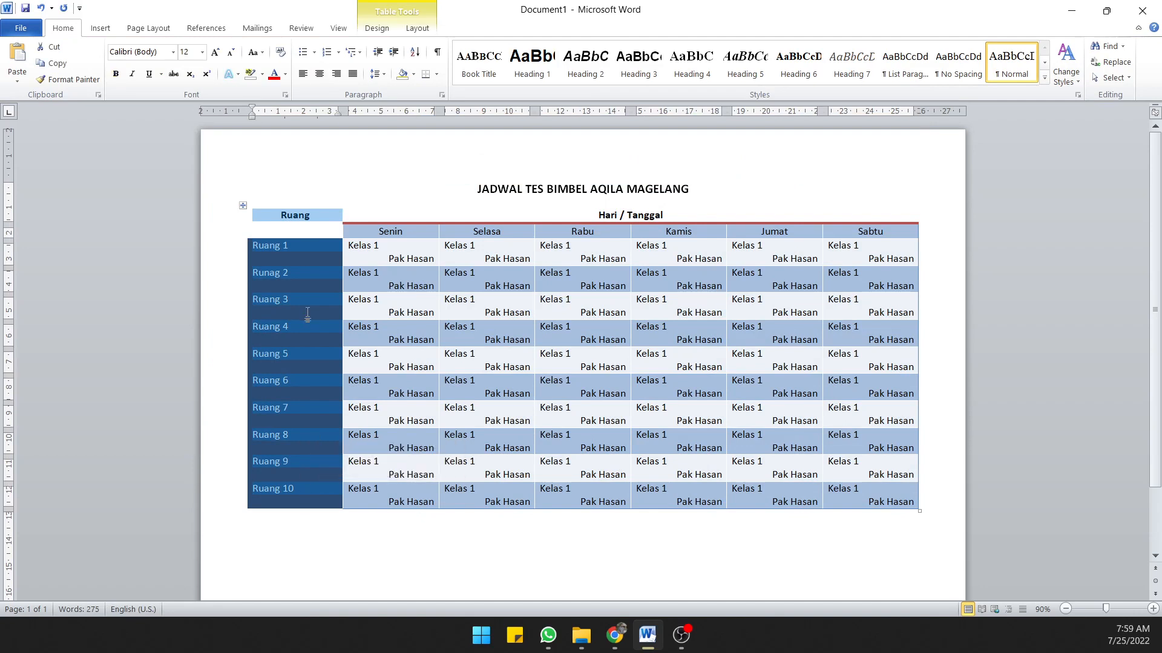
pyautogui.rightClick(304, 244)
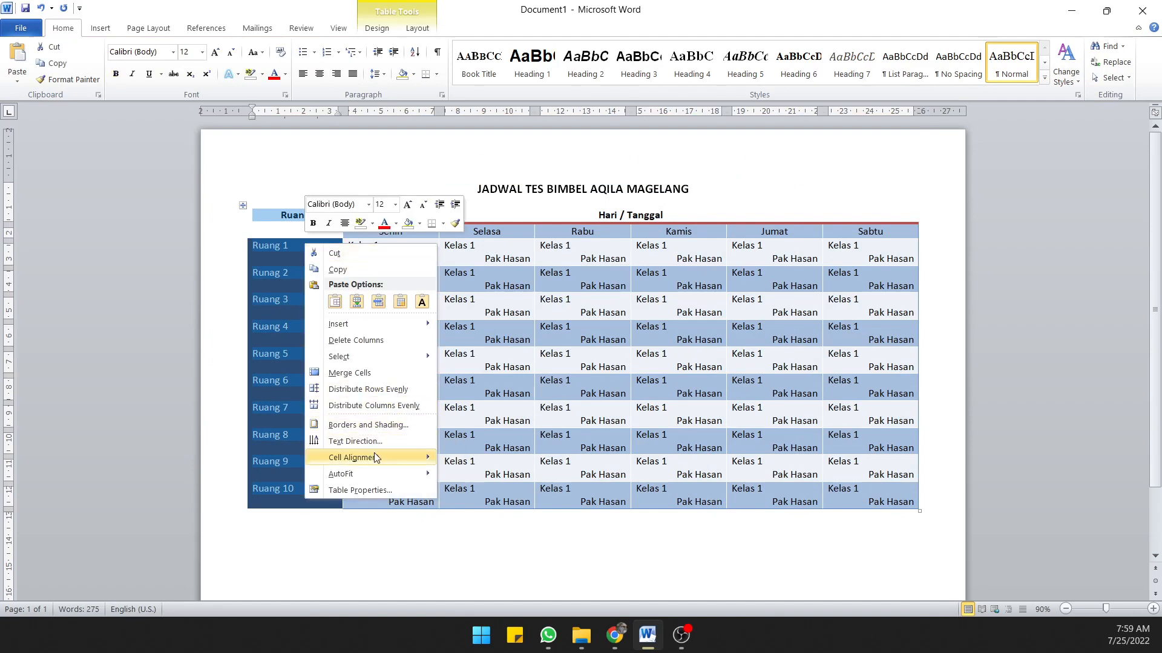
pyautogui.moveTo(387, 452)
pyautogui.click(445, 472)
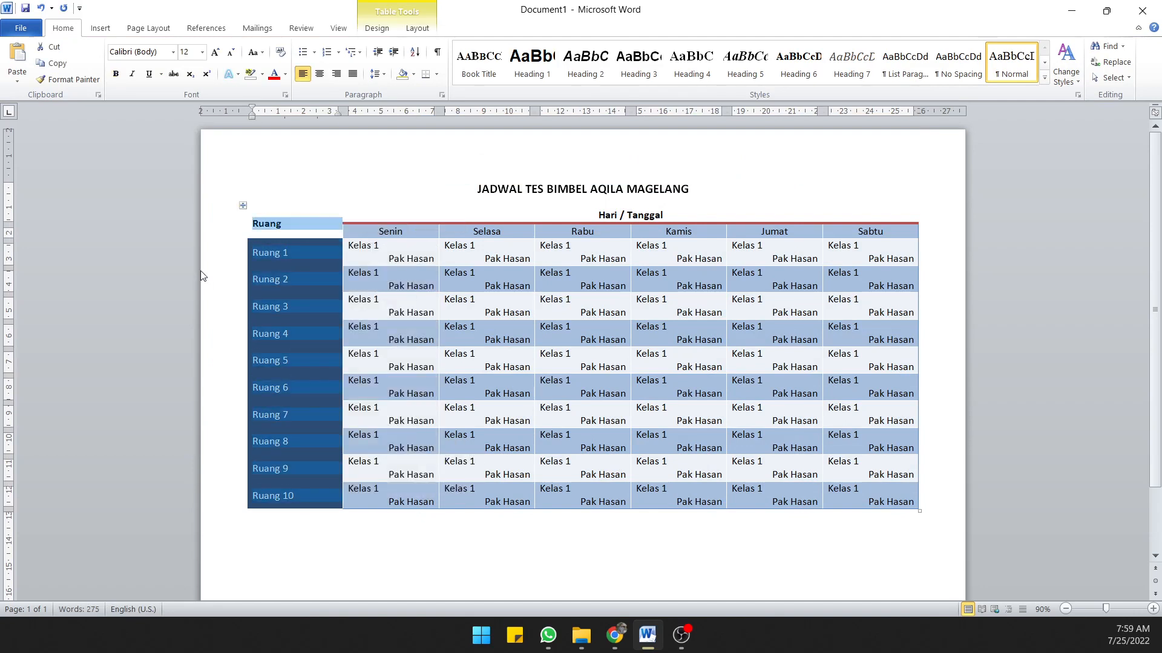
pyautogui.click(221, 258)
# Step: Add an empty line between the title and the schedule table
pyautogui.click(289, 221)
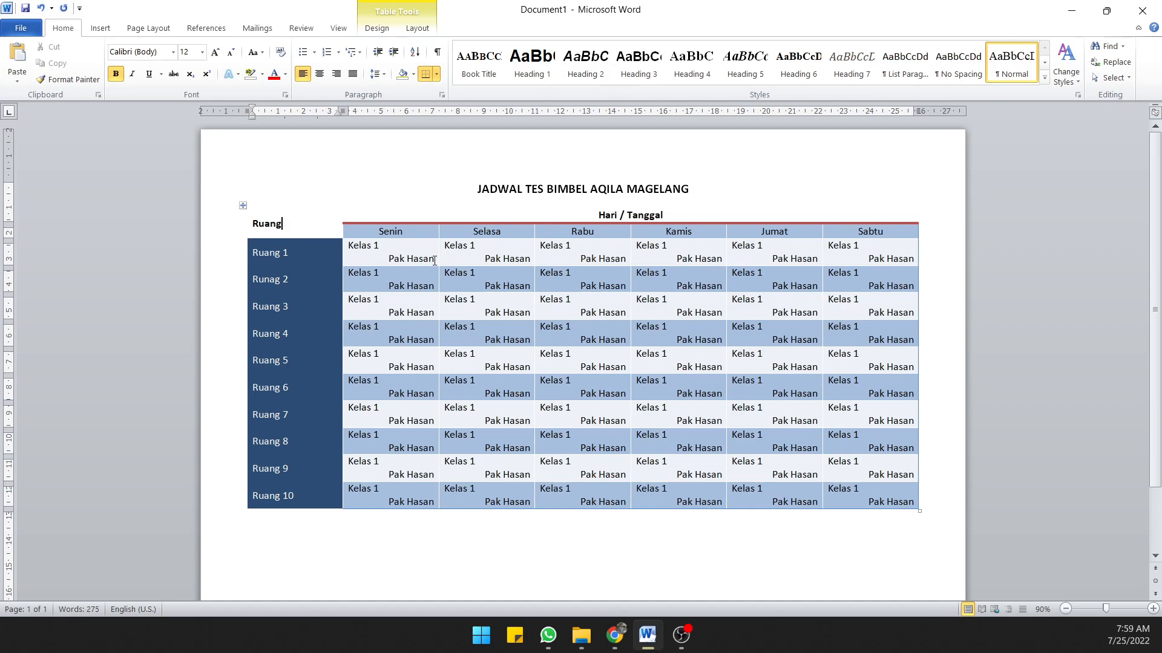
pyautogui.click(667, 201)
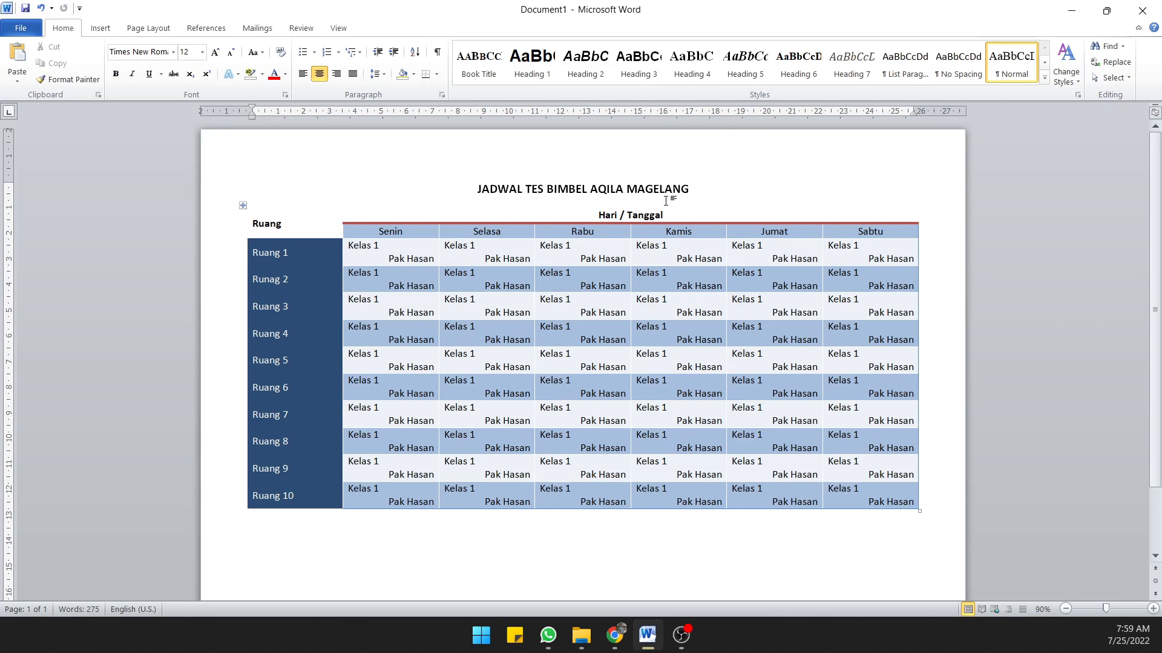
pyautogui.press('Return')
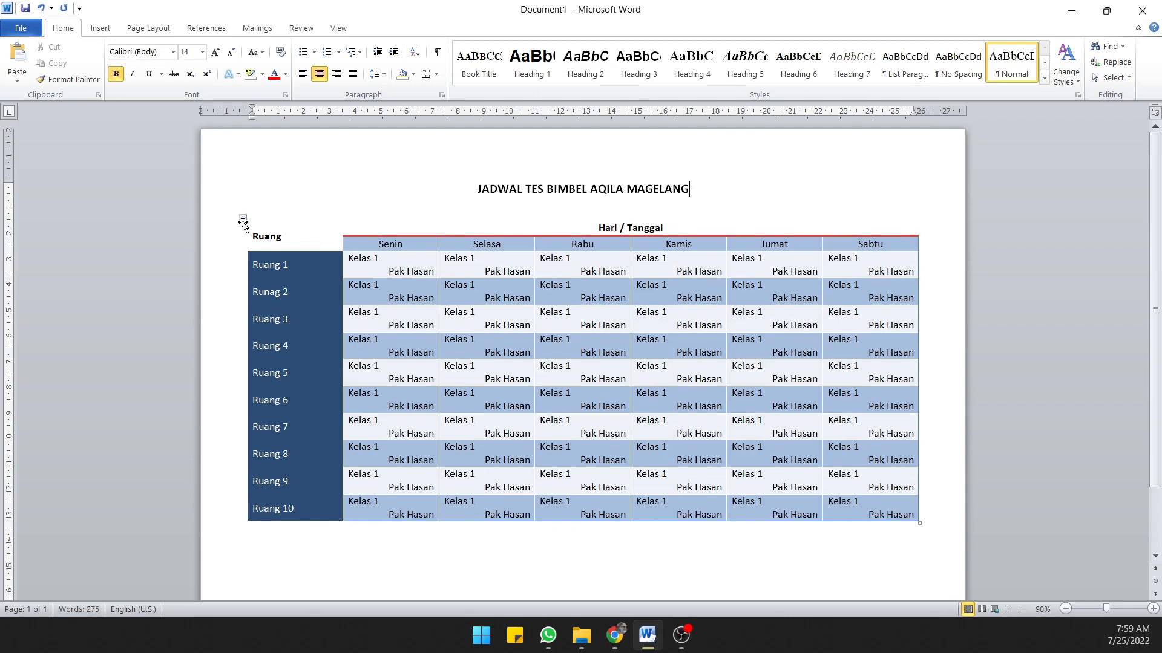
# Step: Apply the built-in table style with a solid orange header row and first column and grey banded rows to the schedule table
pyautogui.click(242, 218)
pyautogui.click(377, 28)
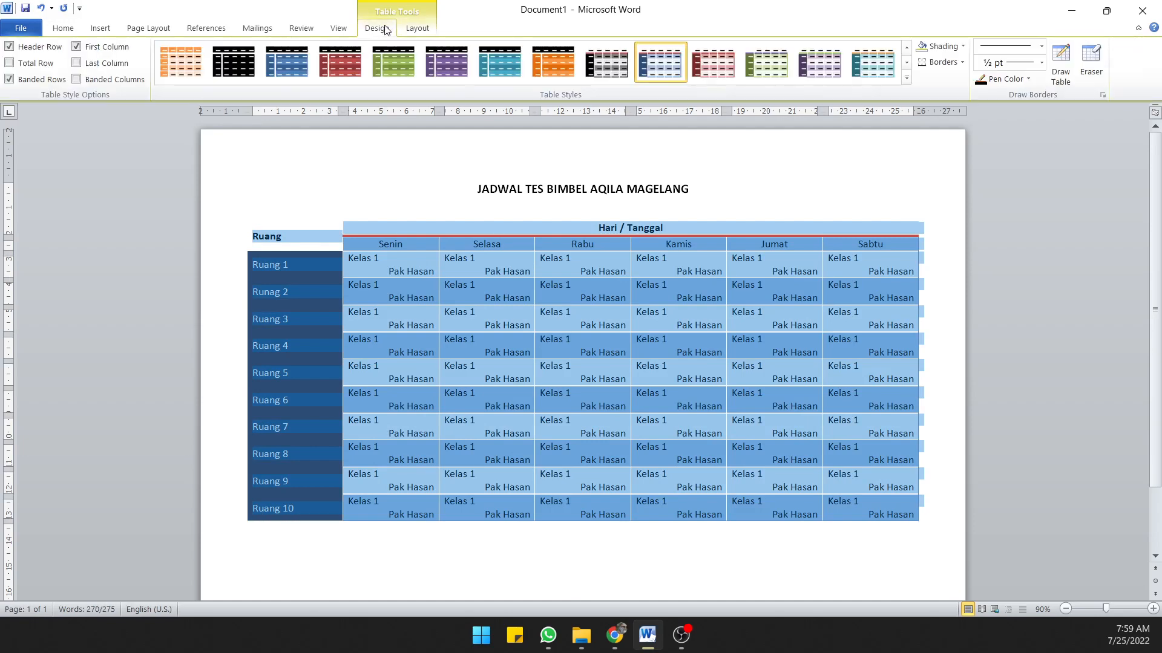
pyautogui.click(907, 77)
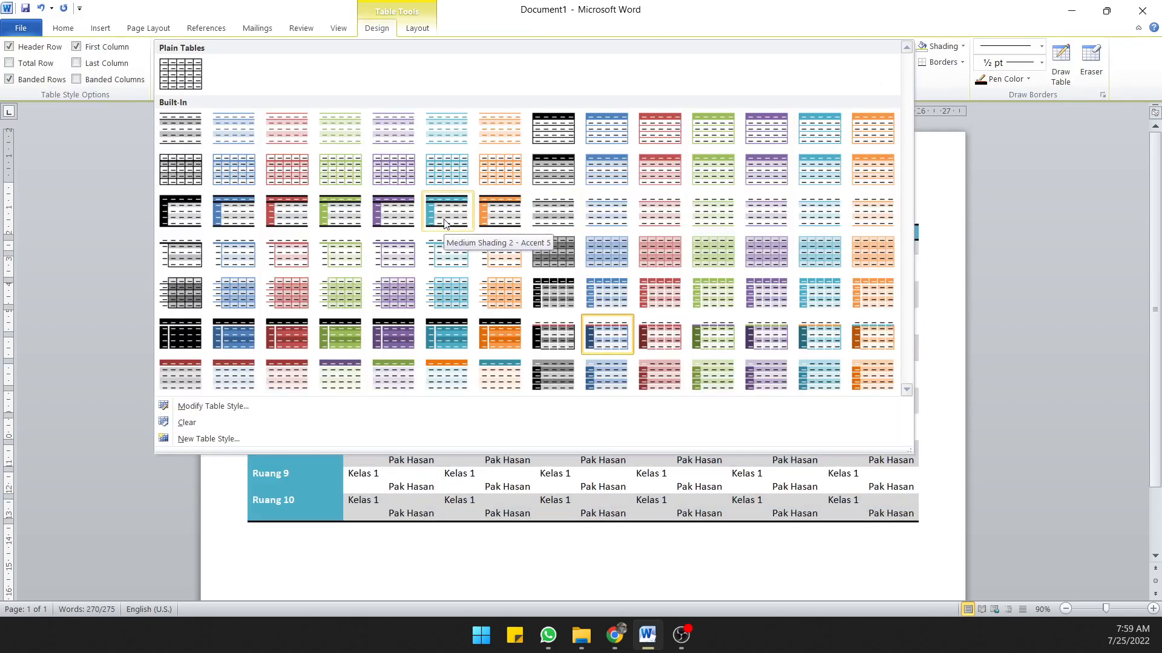
pyautogui.click(500, 216)
pyautogui.click(498, 211)
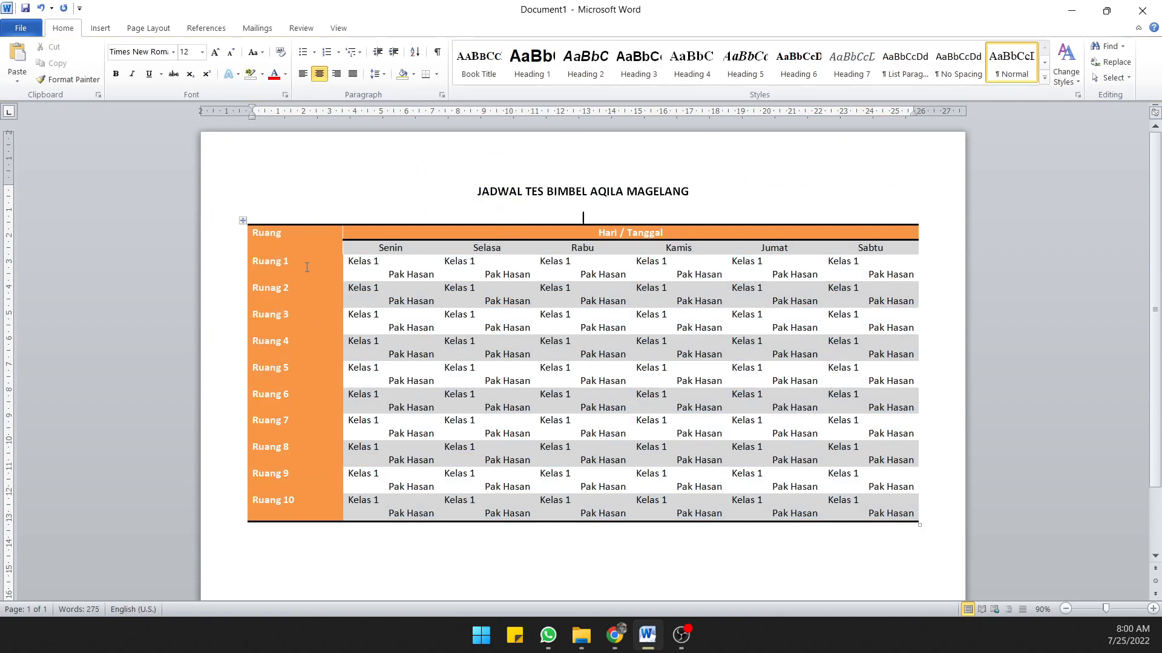
# Step: Apply the built-in table style with a purple header row and light green banded rows to the schedule table
pyautogui.moveTo(365, 246); pyautogui.dragTo(938, 104)
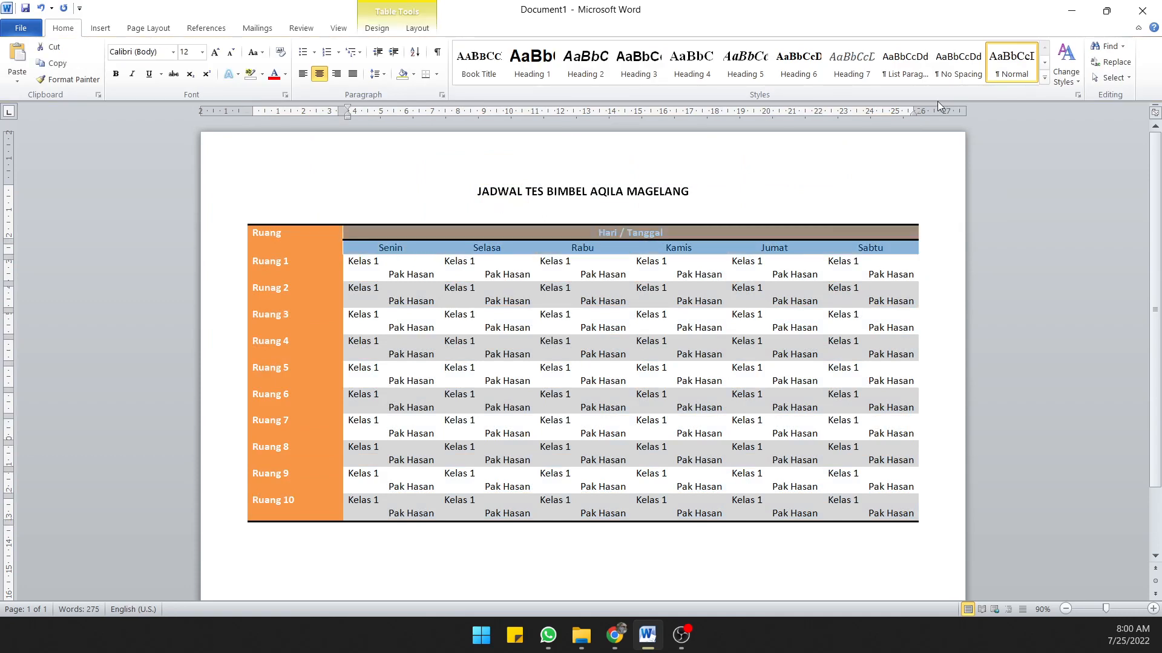
pyautogui.click(243, 220)
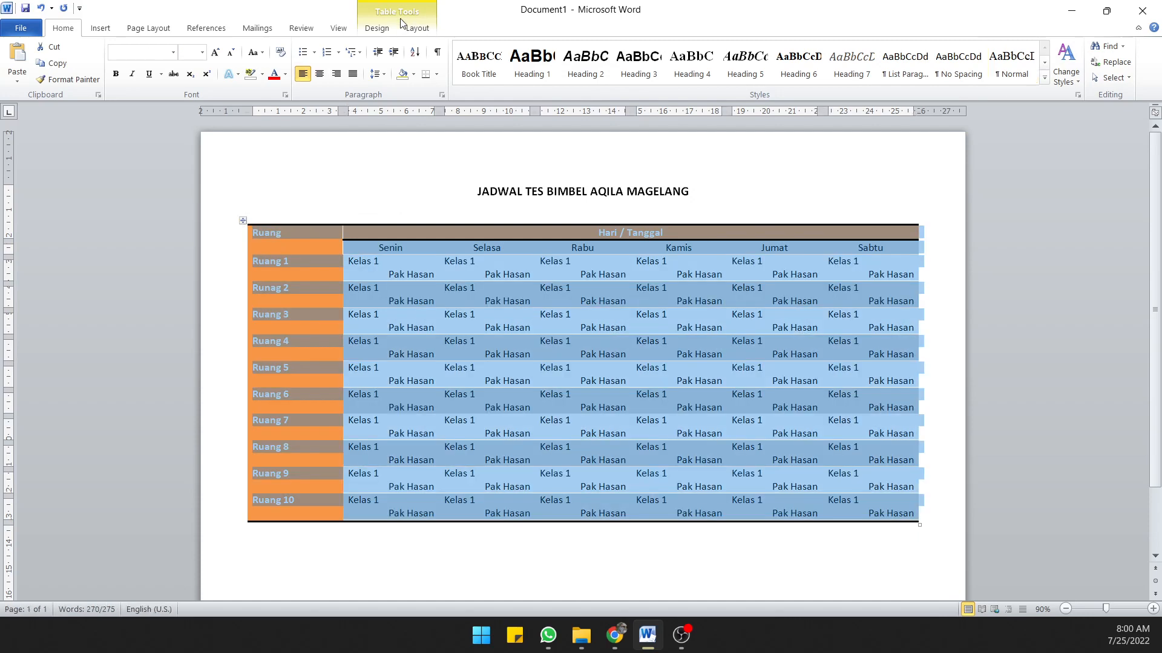
pyautogui.click(386, 30)
pyautogui.click(417, 28)
pyautogui.click(380, 32)
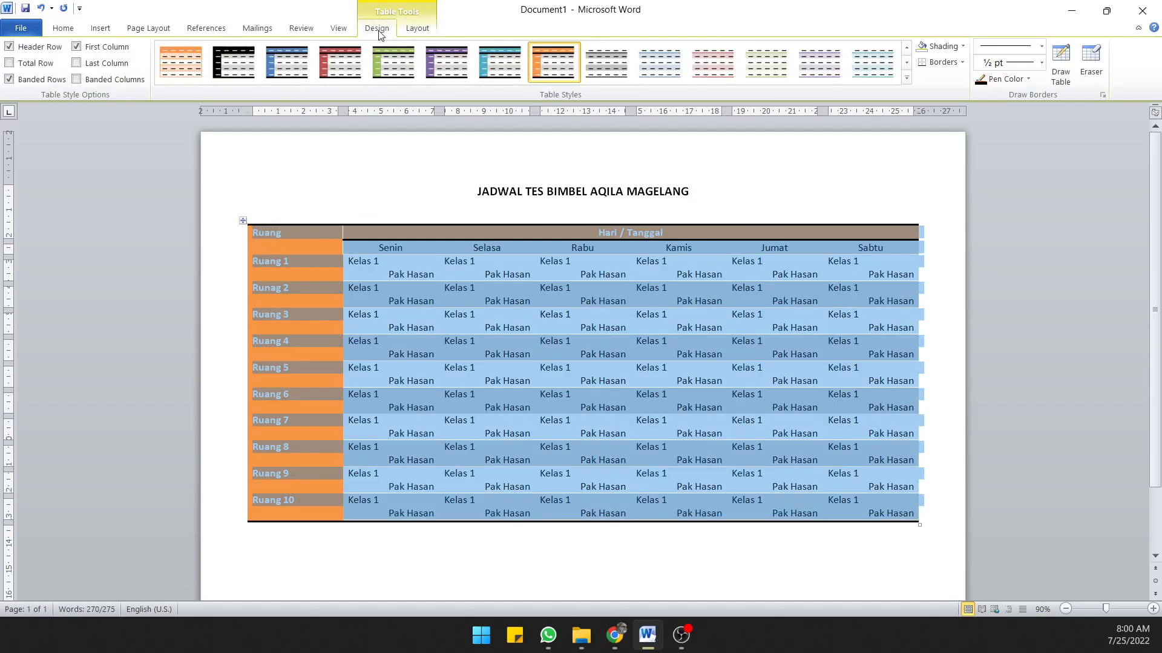
pyautogui.click(906, 77)
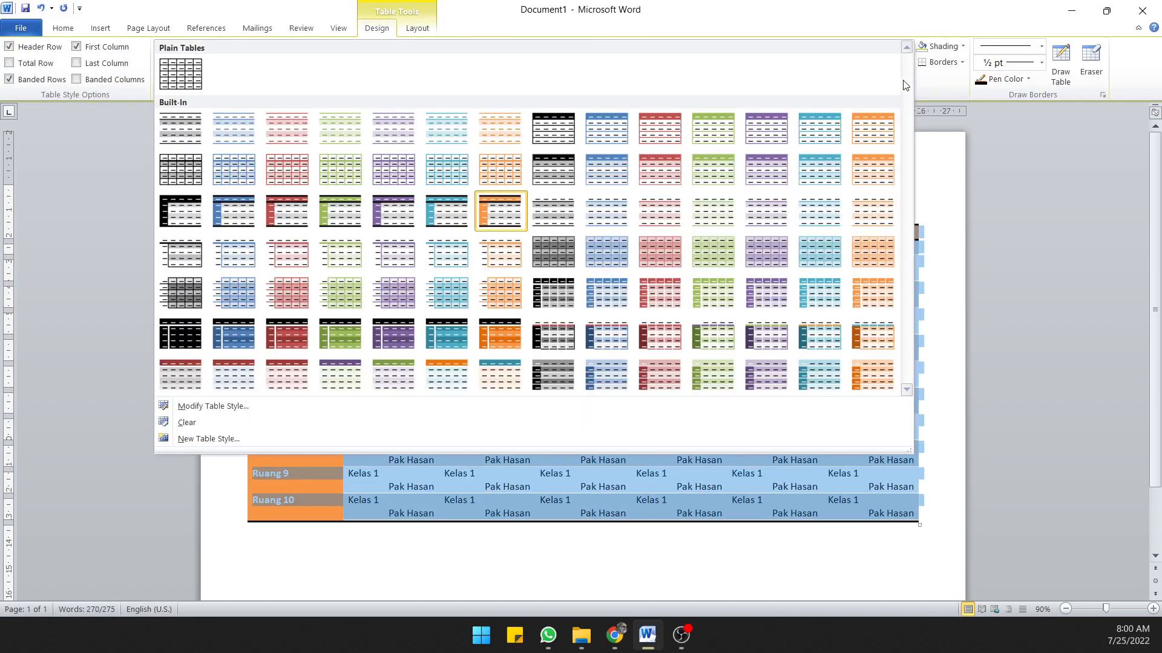
pyautogui.click(357, 375)
pyautogui.click(379, 195)
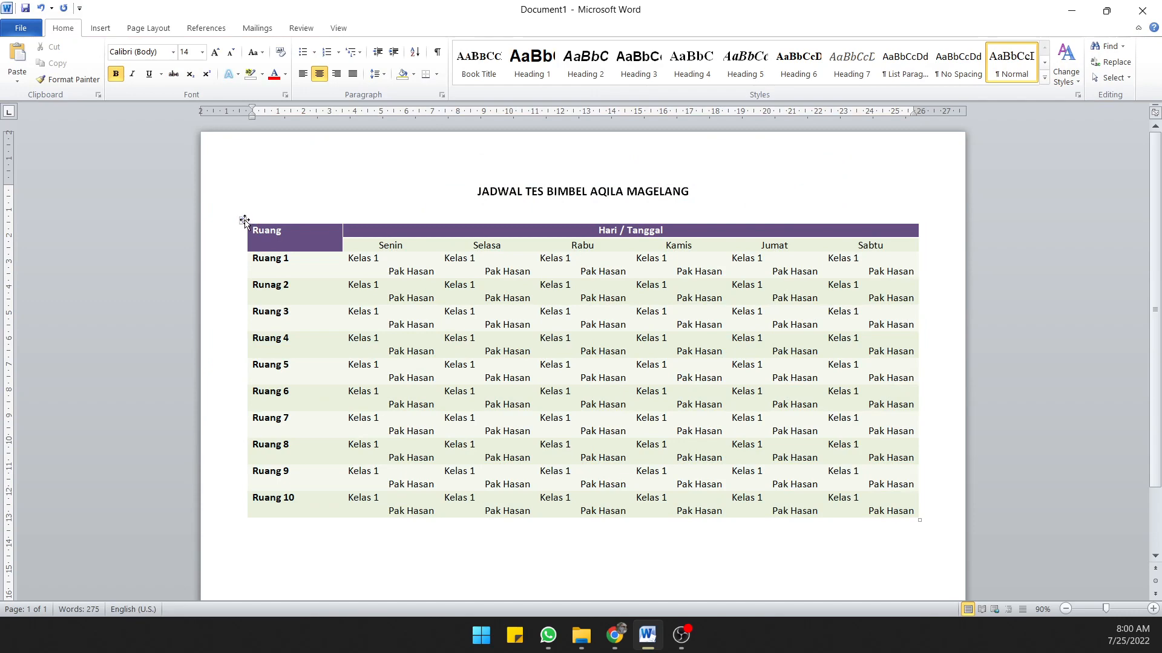
# Step: Apply the plain table style with simple black grid lines to the whole schedule table
pyautogui.click(243, 221)
pyautogui.click(365, 31)
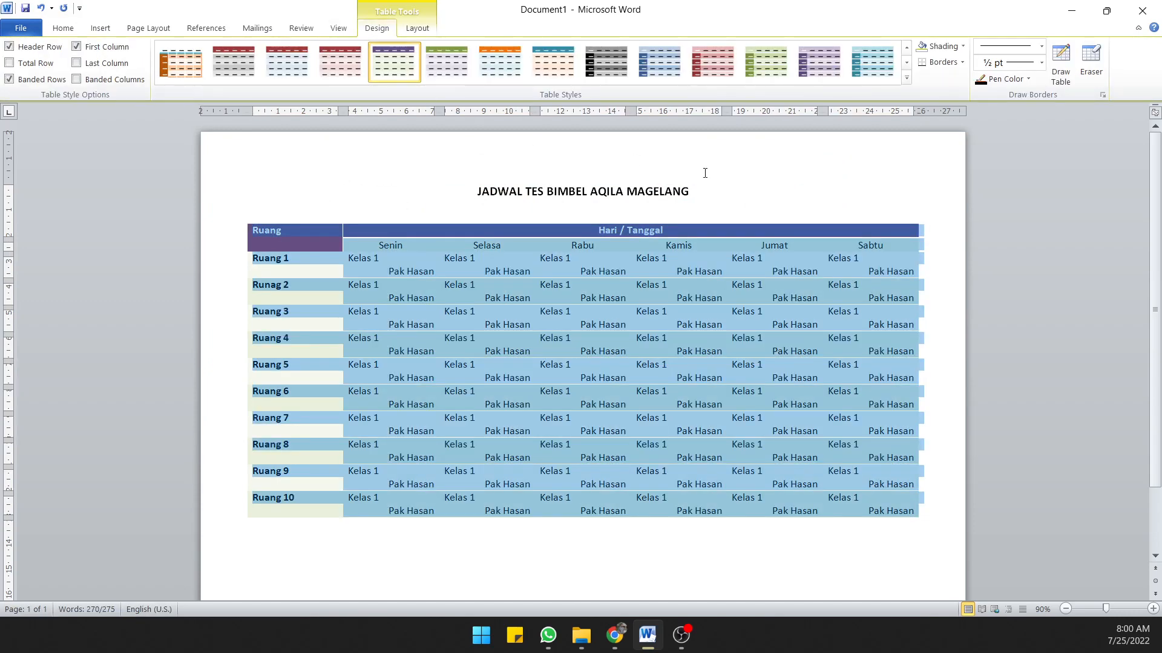
pyautogui.click(907, 78)
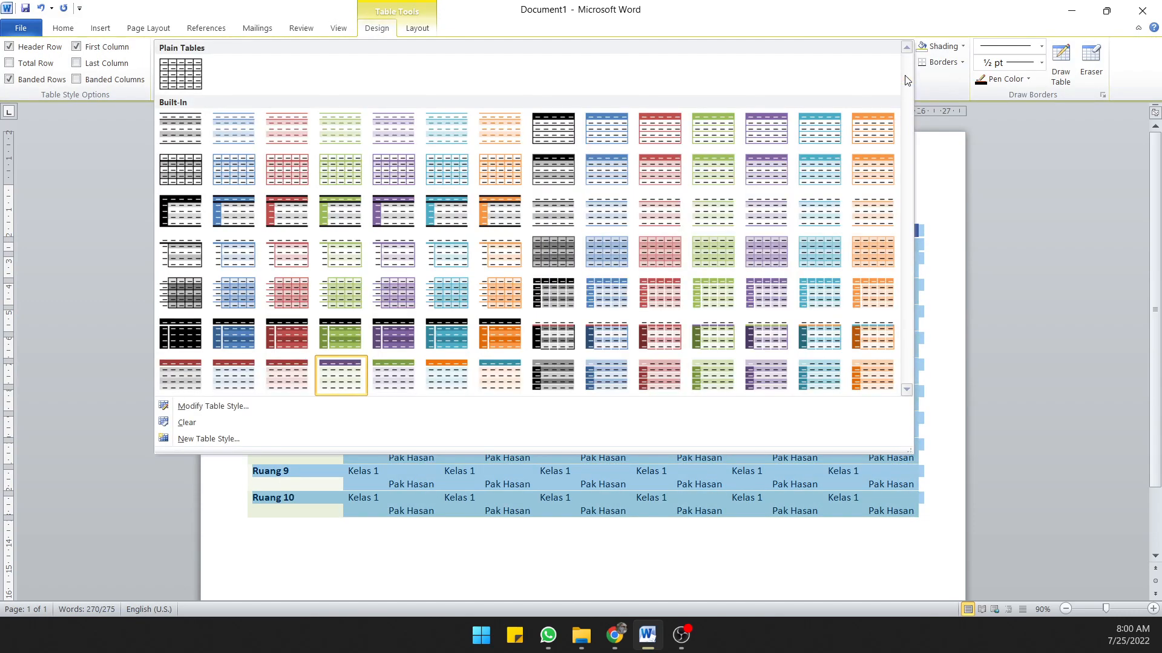
pyautogui.click(180, 74)
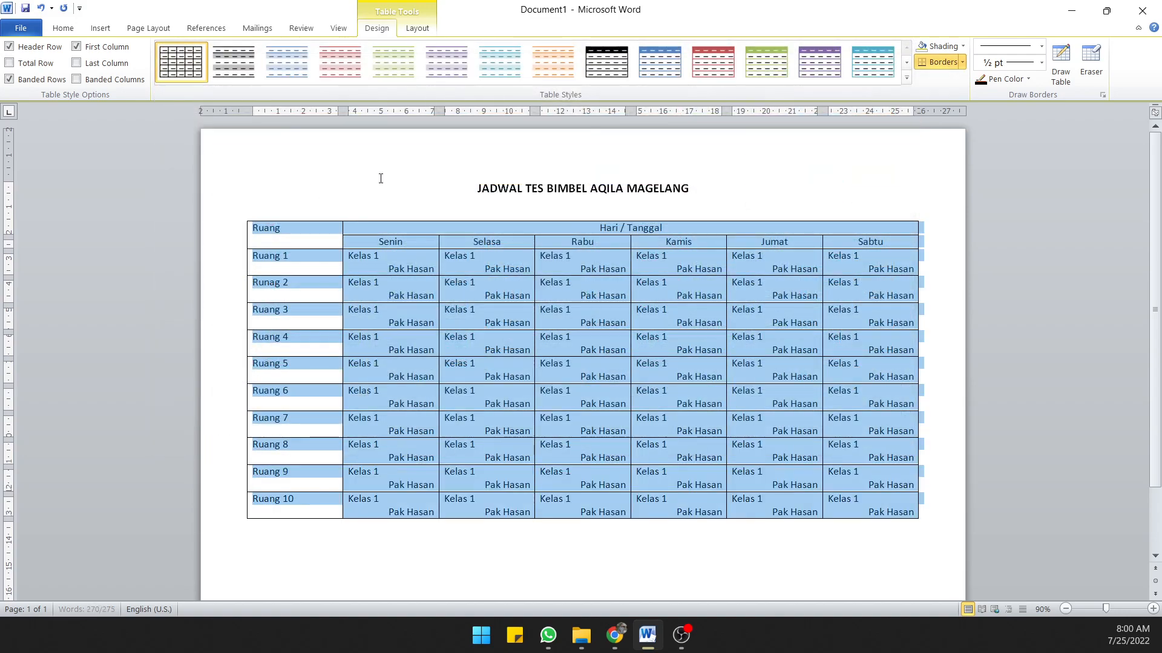
pyautogui.click(382, 179)
# Step: Align the Ruang heading and the ten room labels centre-left within their cells
pyautogui.moveTo(269, 228); pyautogui.dragTo(284, 502)
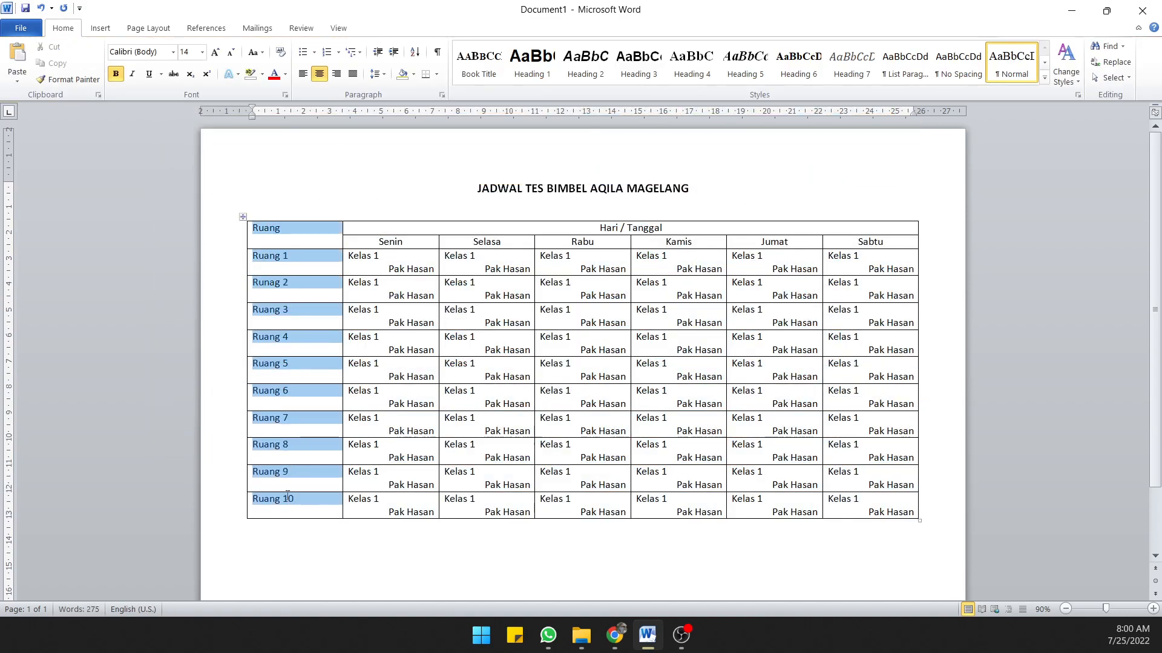
pyautogui.rightClick(293, 262)
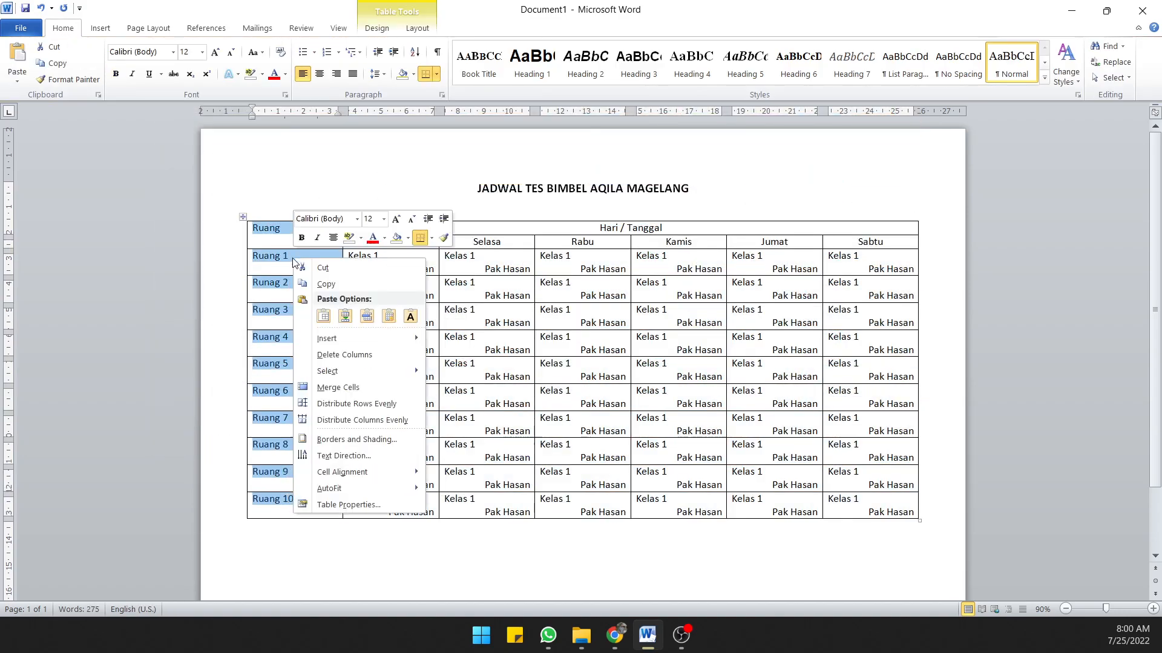
pyautogui.moveTo(354, 473)
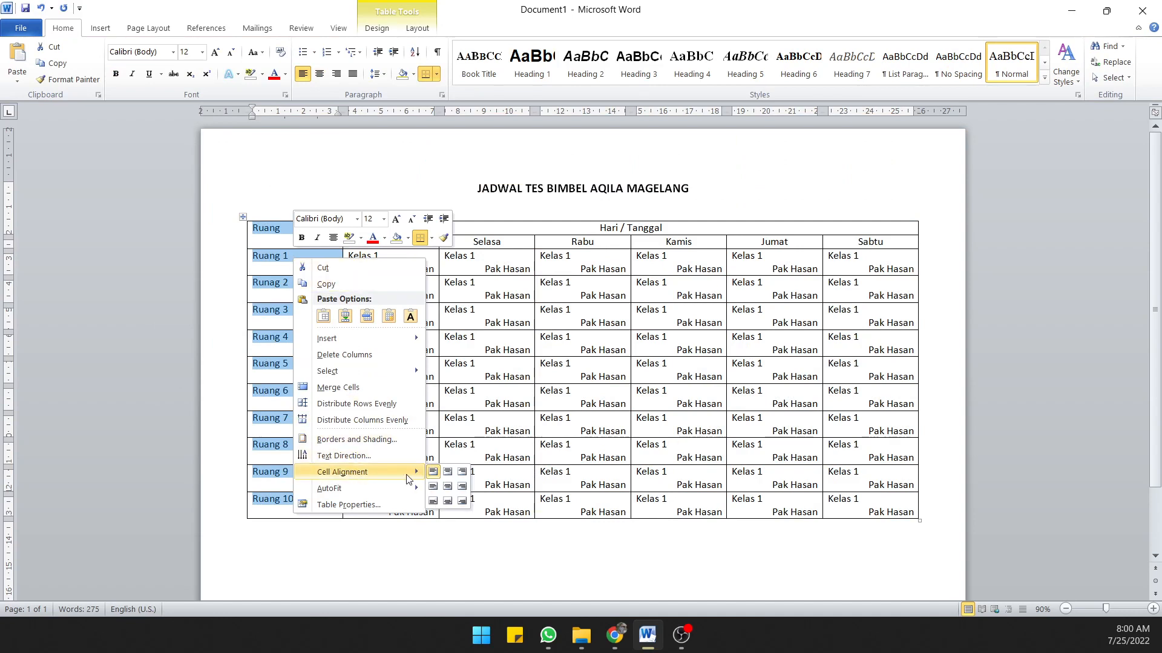
pyautogui.click(433, 487)
pyautogui.click(329, 328)
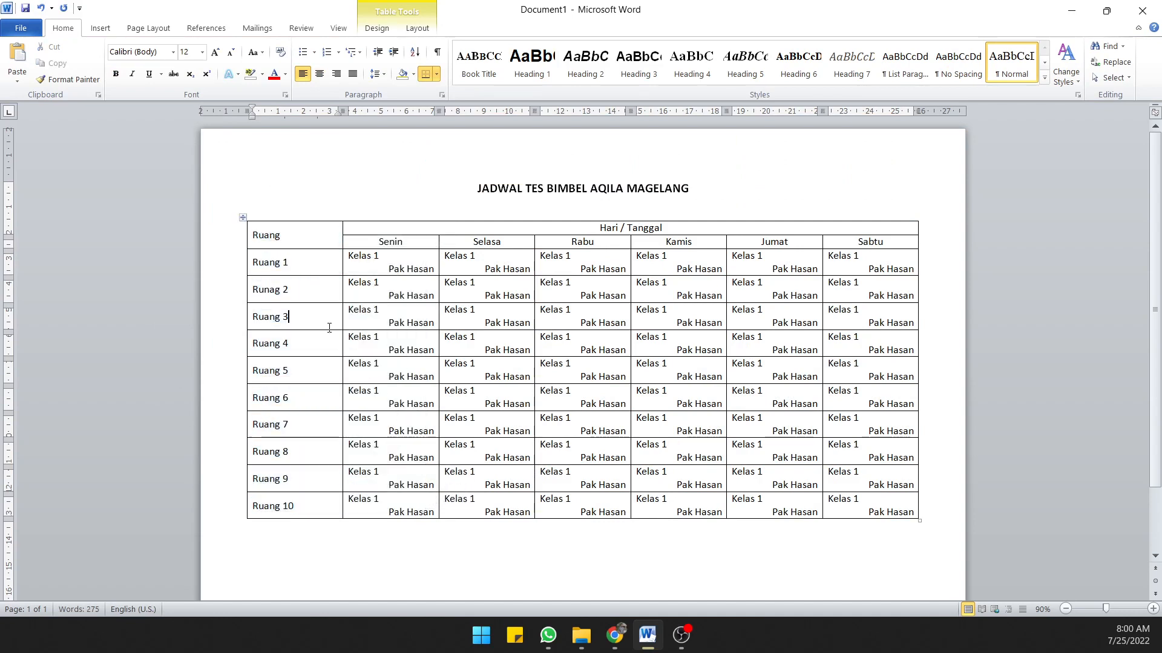
# Step: Shade the row of day names from Senin to Sabtu in light red
pyautogui.moveTo(352, 245); pyautogui.dragTo(878, 241)
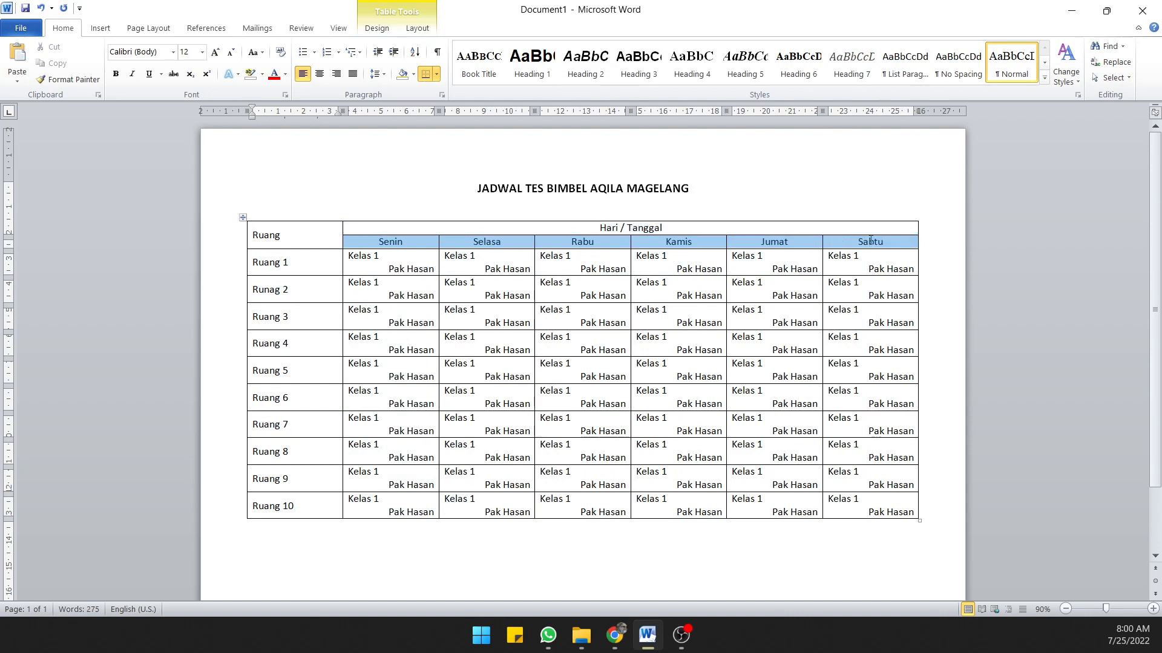
pyautogui.click(417, 29)
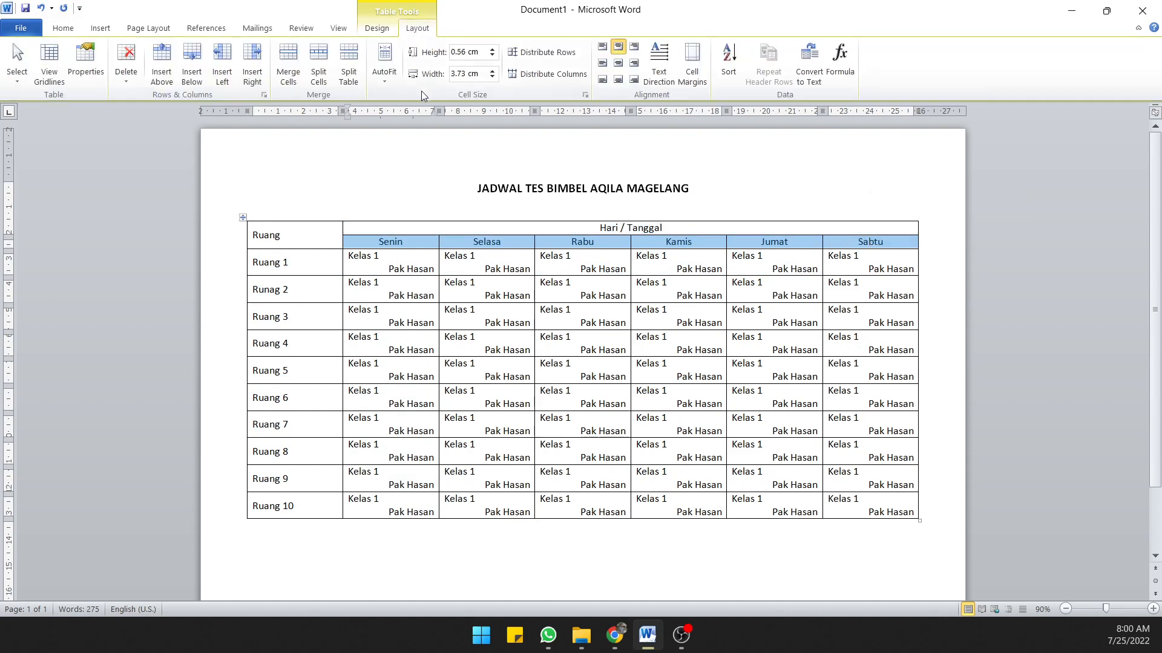
pyautogui.click(376, 28)
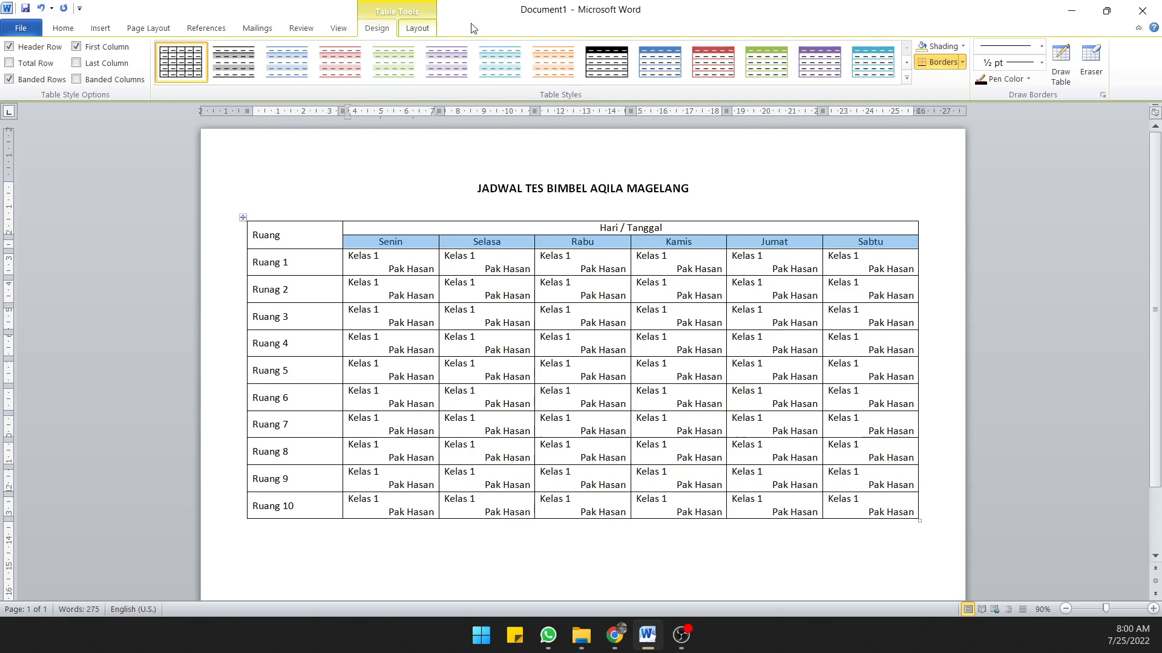
pyautogui.click(962, 46)
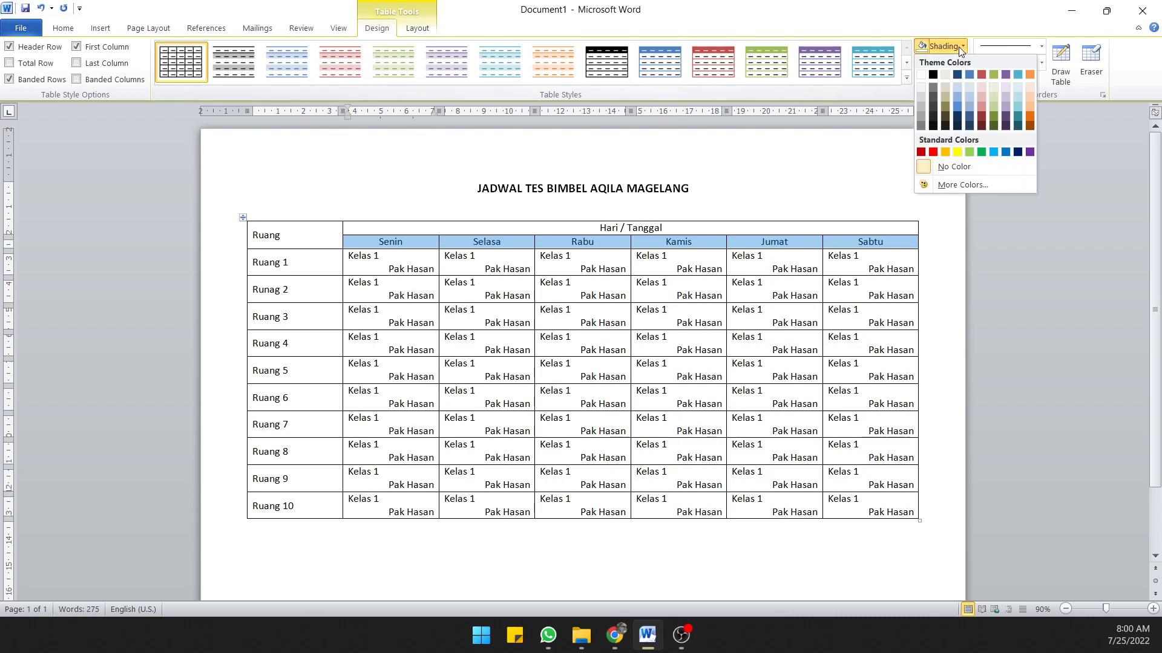
pyautogui.click(969, 105)
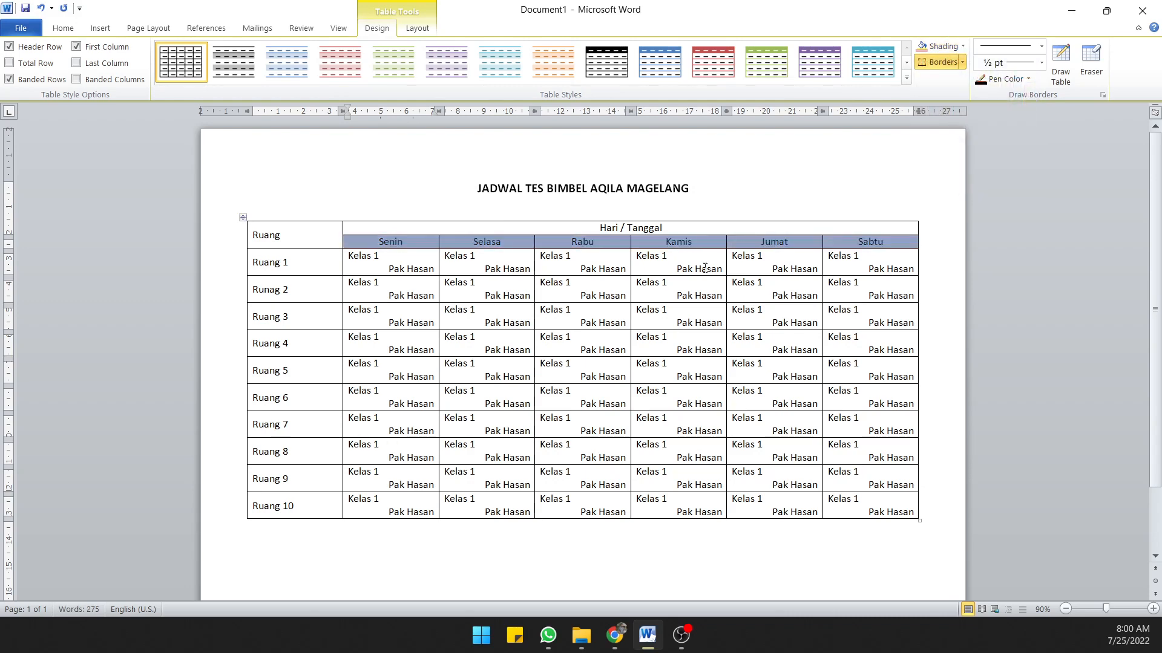
pyautogui.click(705, 267)
# Step: Shade the Hari / Tanggal heading cell in light aqua blue
pyautogui.tripleClick(547, 229)
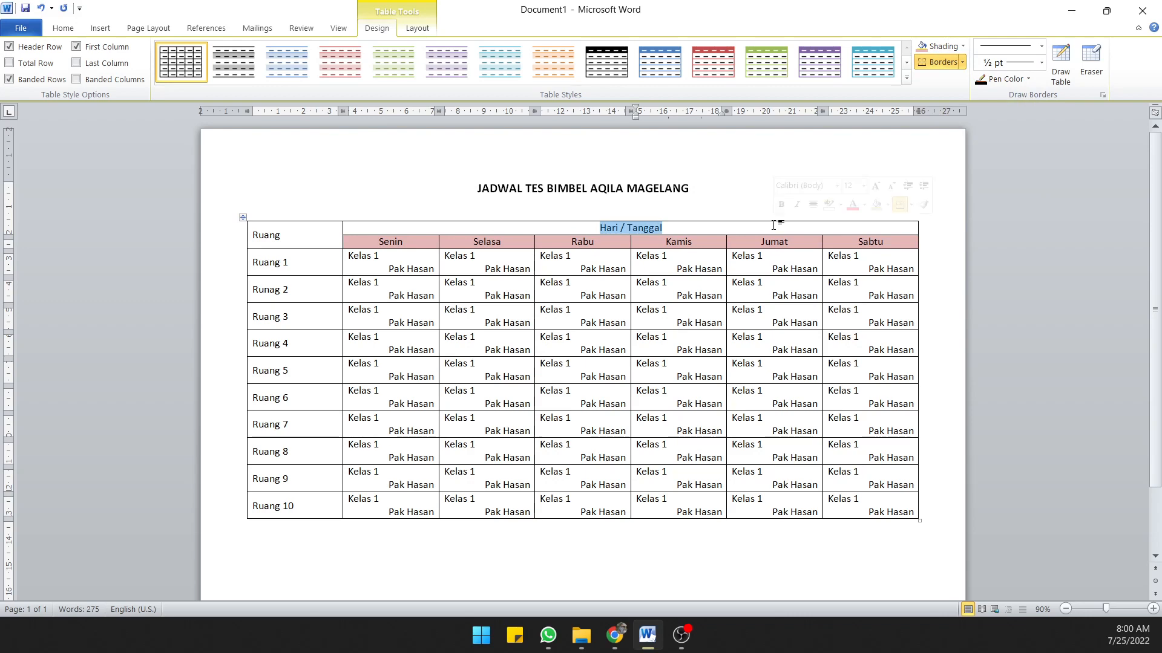
pyautogui.click(342, 230)
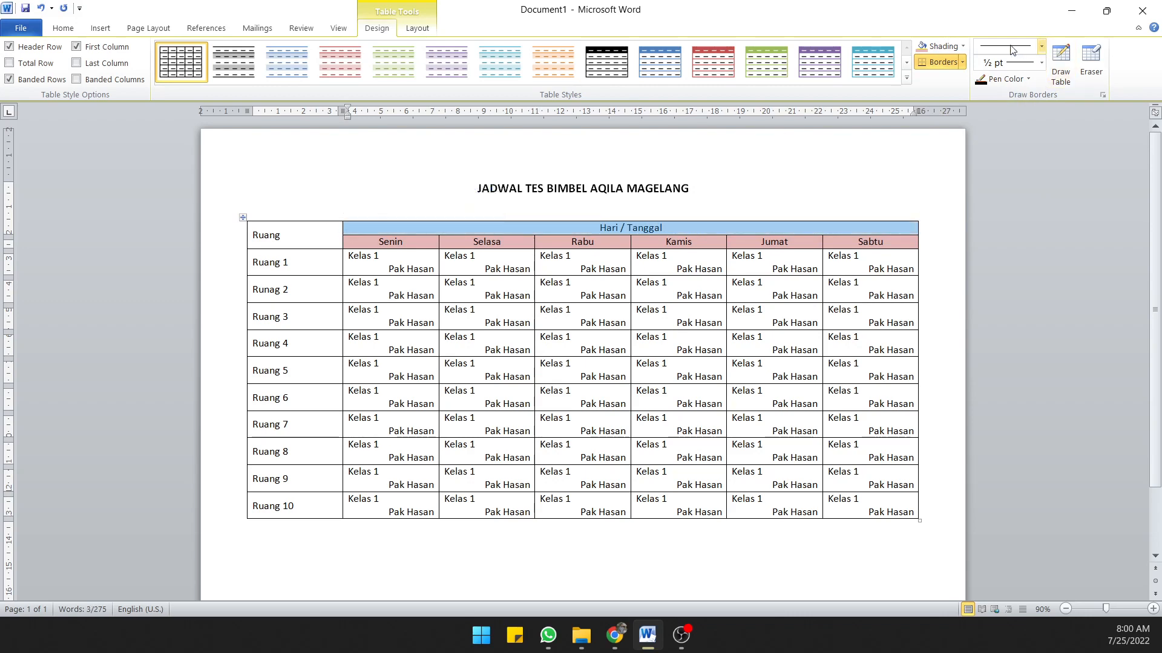
pyautogui.click(956, 47)
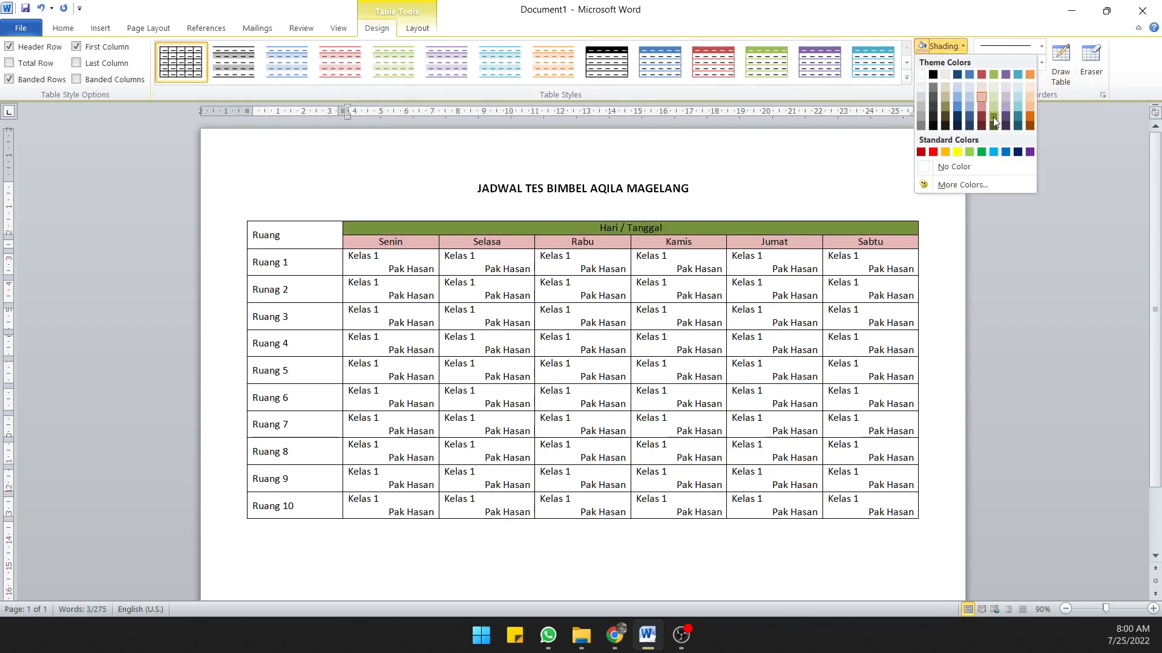
pyautogui.click(1015, 93)
pyautogui.click(817, 155)
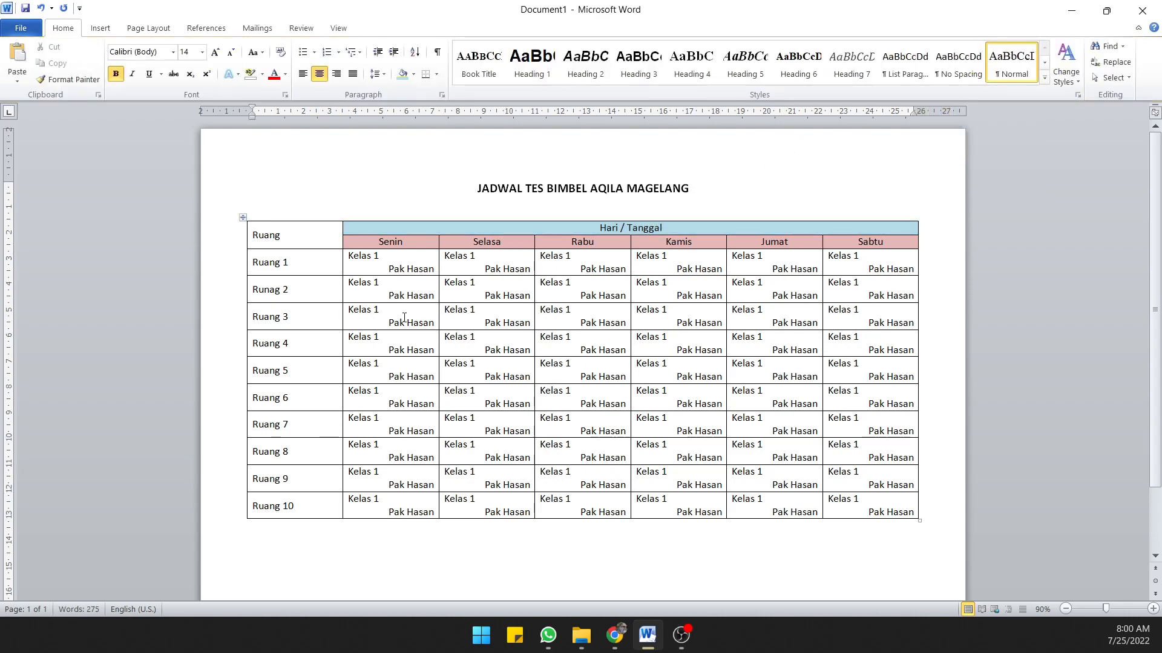
pyautogui.moveTo(285, 236); pyautogui.dragTo(879, 511)
pyautogui.click(418, 29)
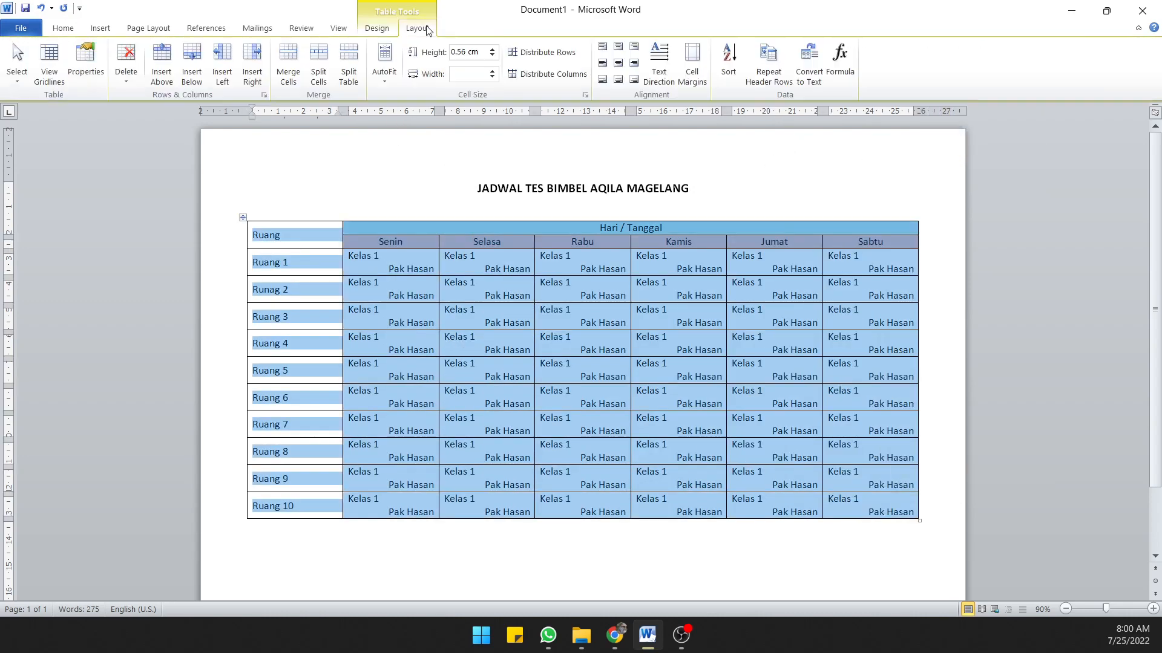
pyautogui.click(378, 29)
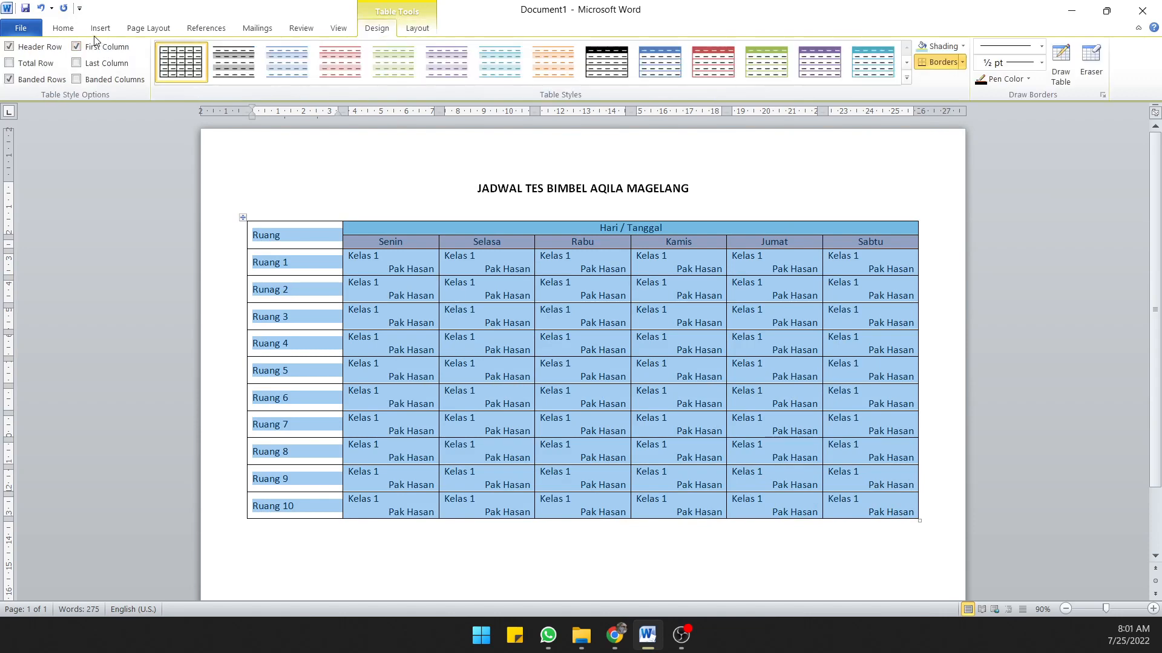
pyautogui.click(66, 29)
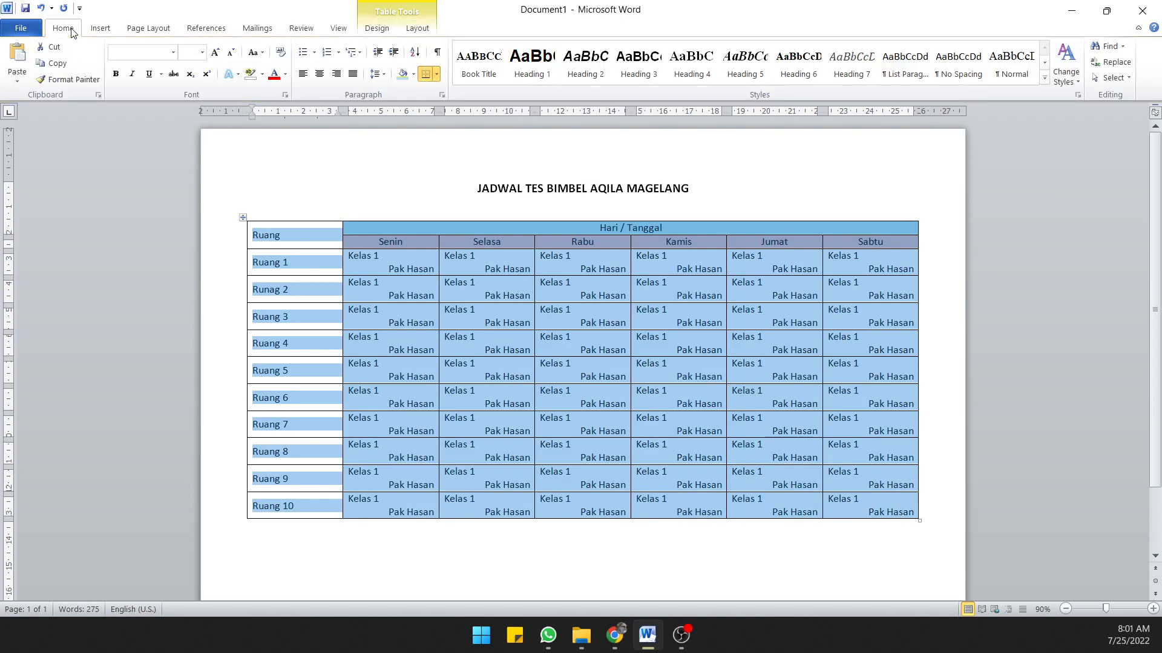
pyautogui.click(437, 75)
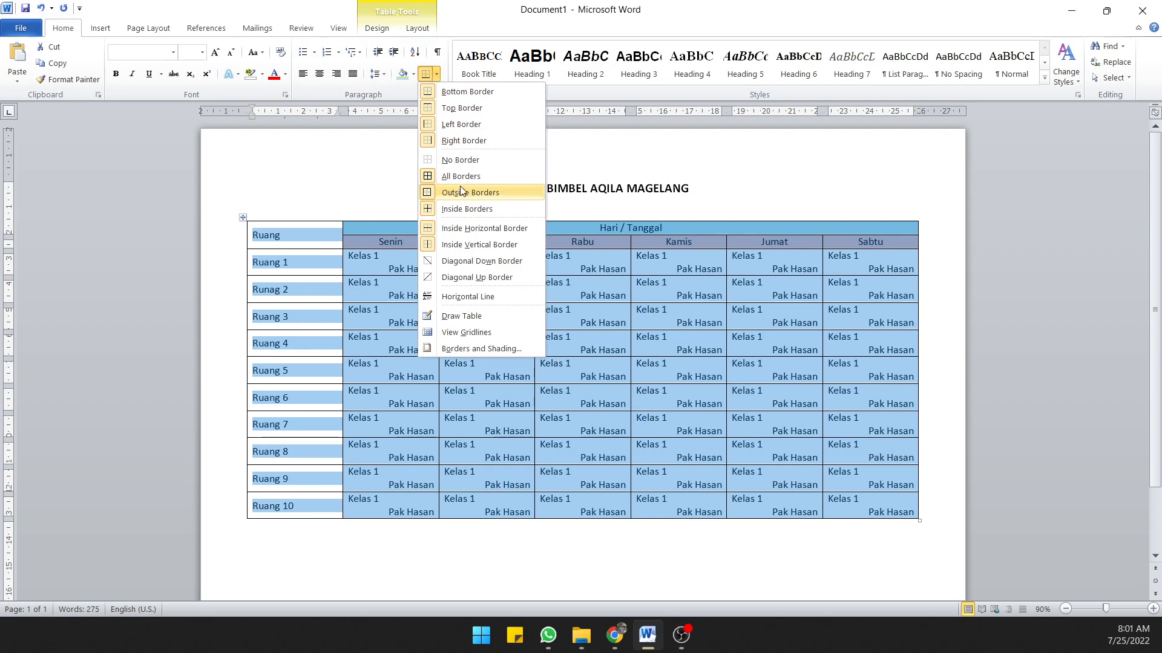
pyautogui.click(648, 210)
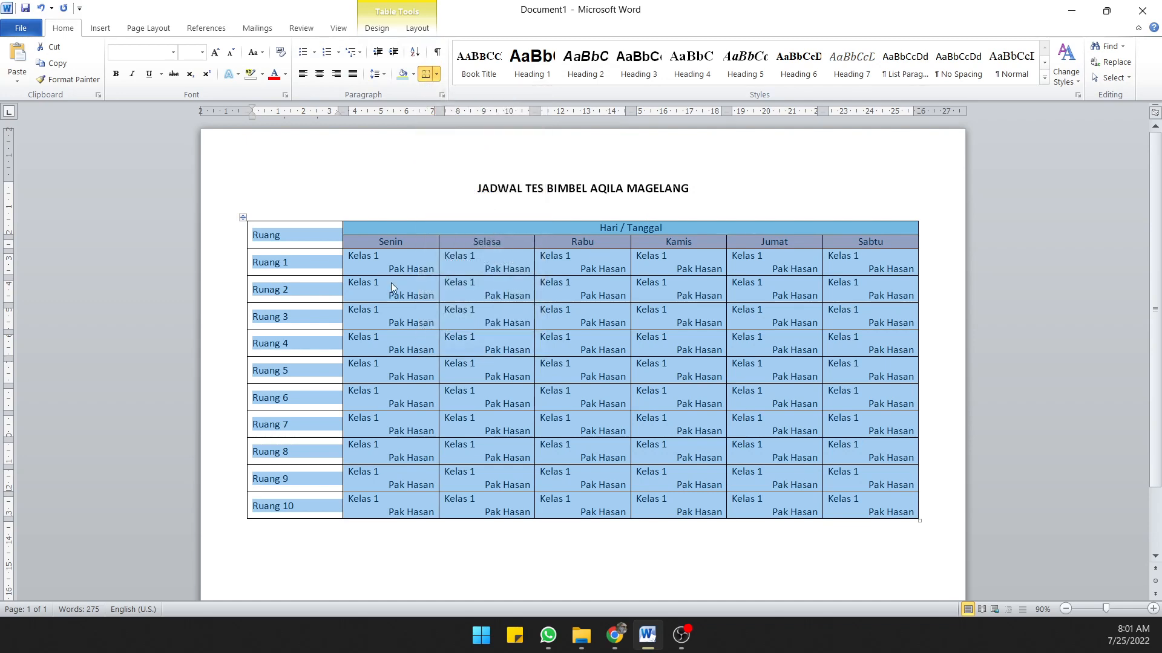
# Step: Try a diagonal down border on the Senin cell of Ruang 1
pyautogui.click(389, 268)
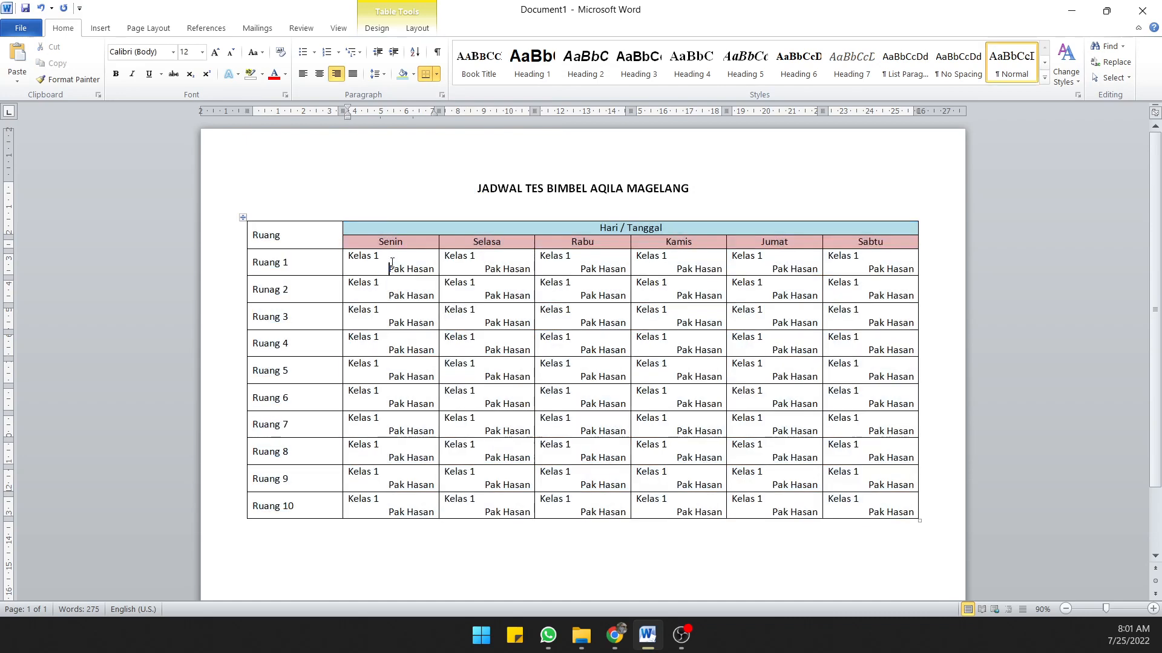
pyautogui.click(344, 265)
pyautogui.click(437, 74)
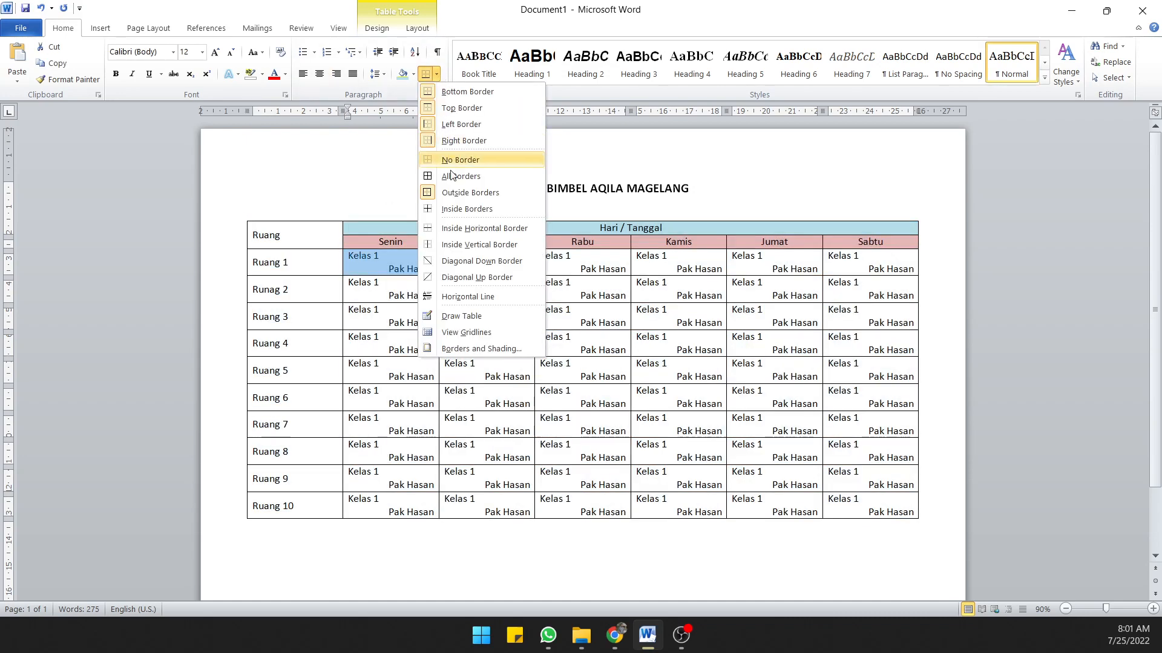
pyautogui.click(448, 261)
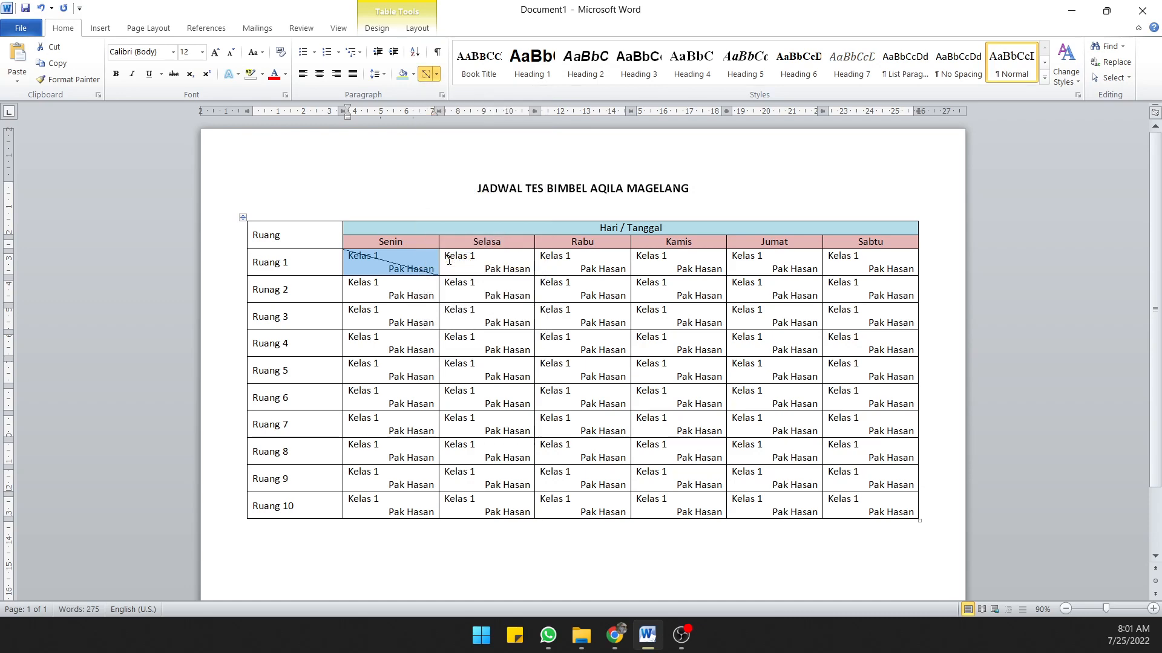
# Step: Add a diagonal up border to the Senin cell of Ruang 1 and remove its diagonal down border
pyautogui.click(437, 74)
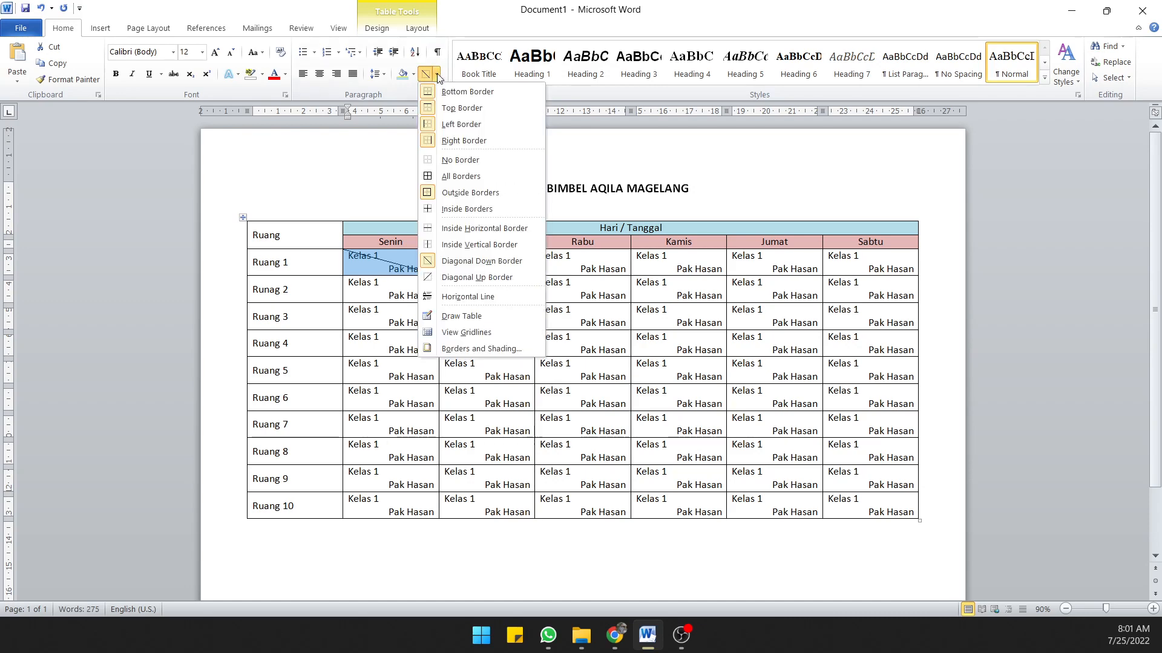
pyautogui.click(447, 277)
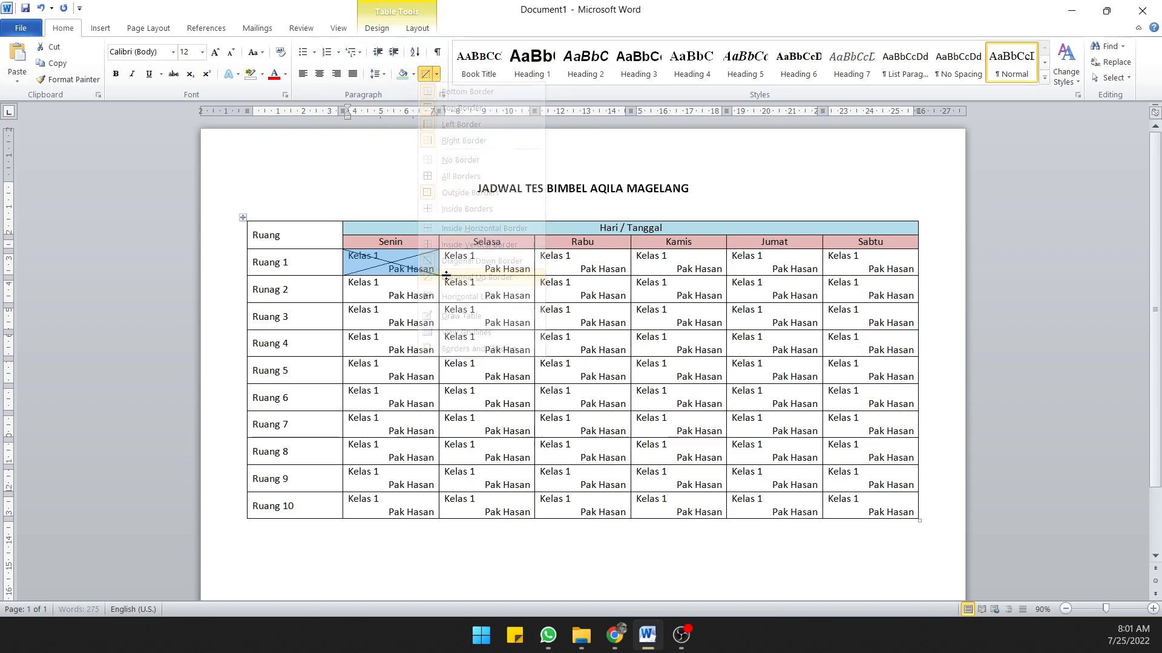
pyautogui.click(437, 74)
pyautogui.click(457, 261)
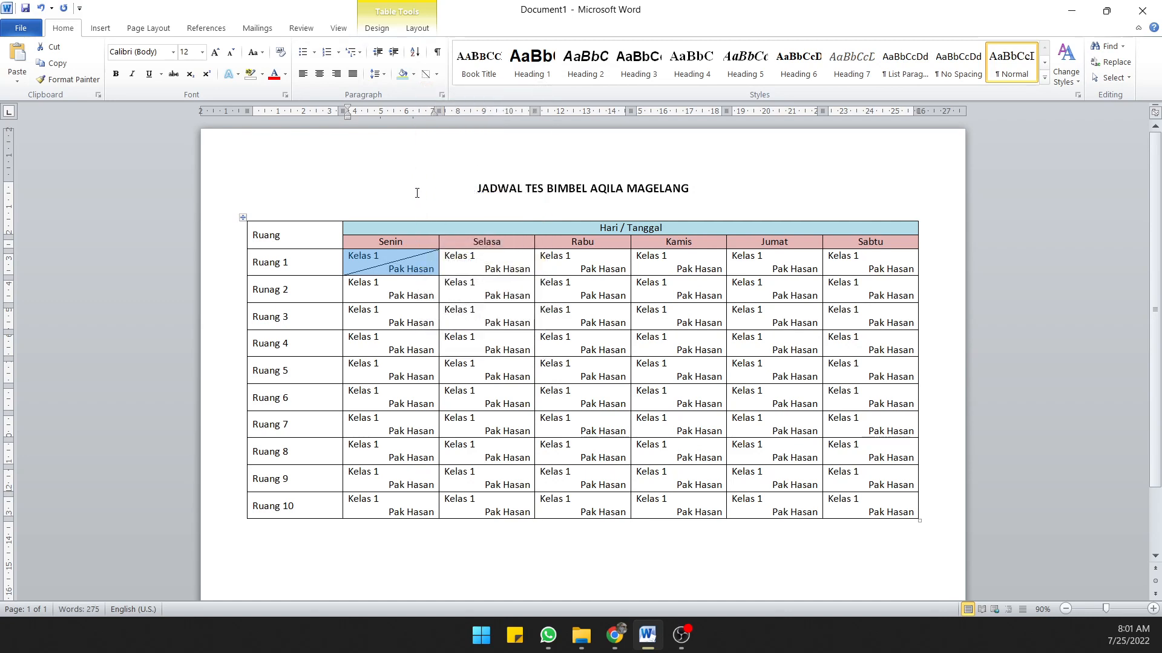
pyautogui.click(415, 189)
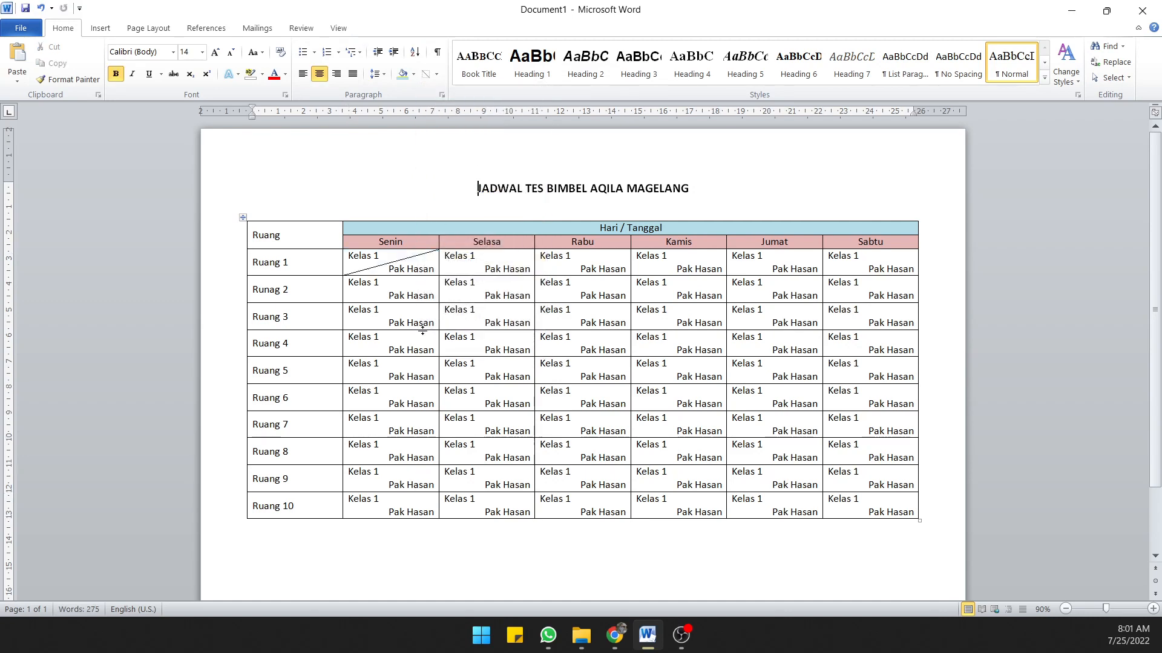
# Step: Try to copy the formatting of the Ruang 1 Senin cell to the neighbouring Selasa cell with Format Painter
pyautogui.click(343, 271)
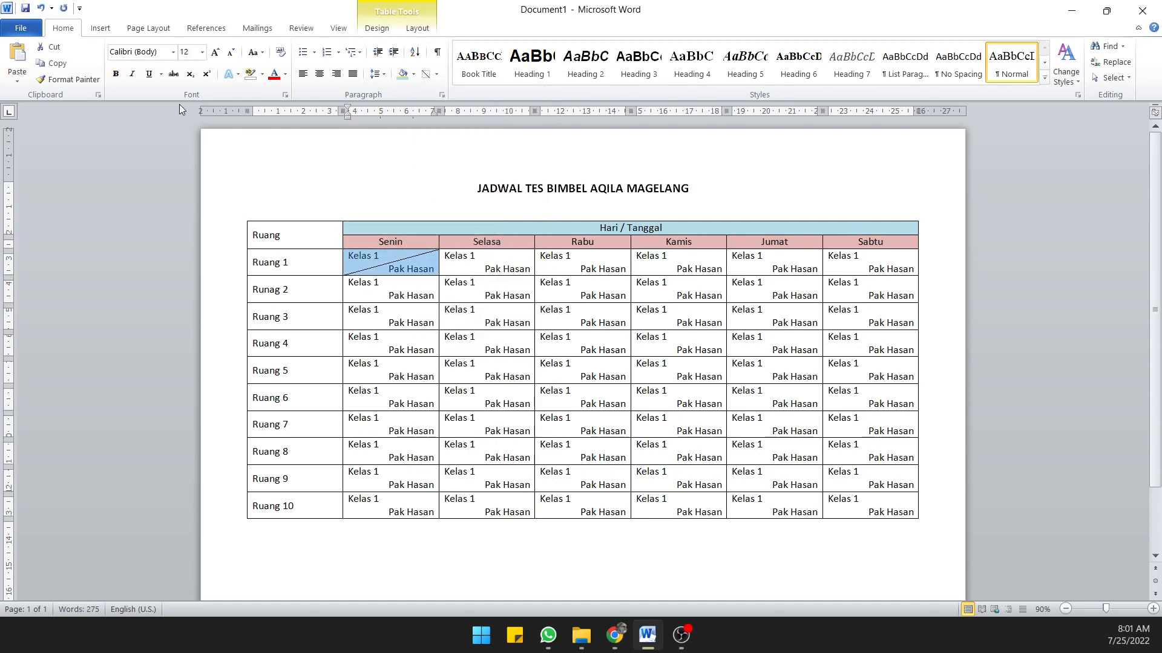
pyautogui.click(68, 79)
pyautogui.click(447, 269)
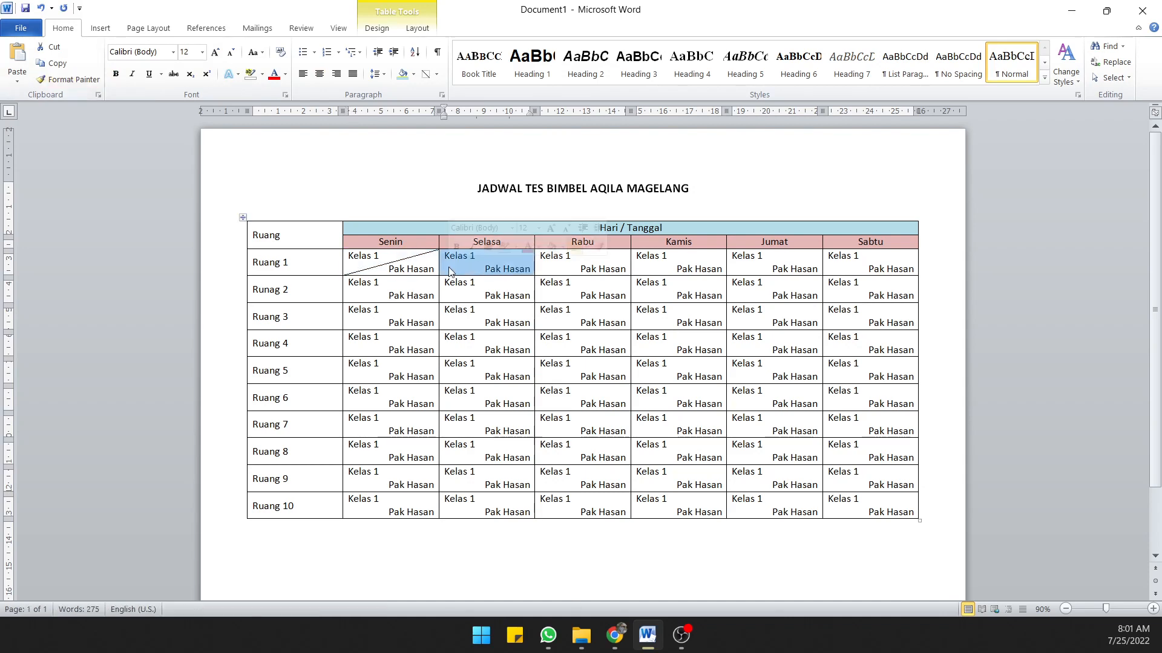
pyautogui.click(400, 195)
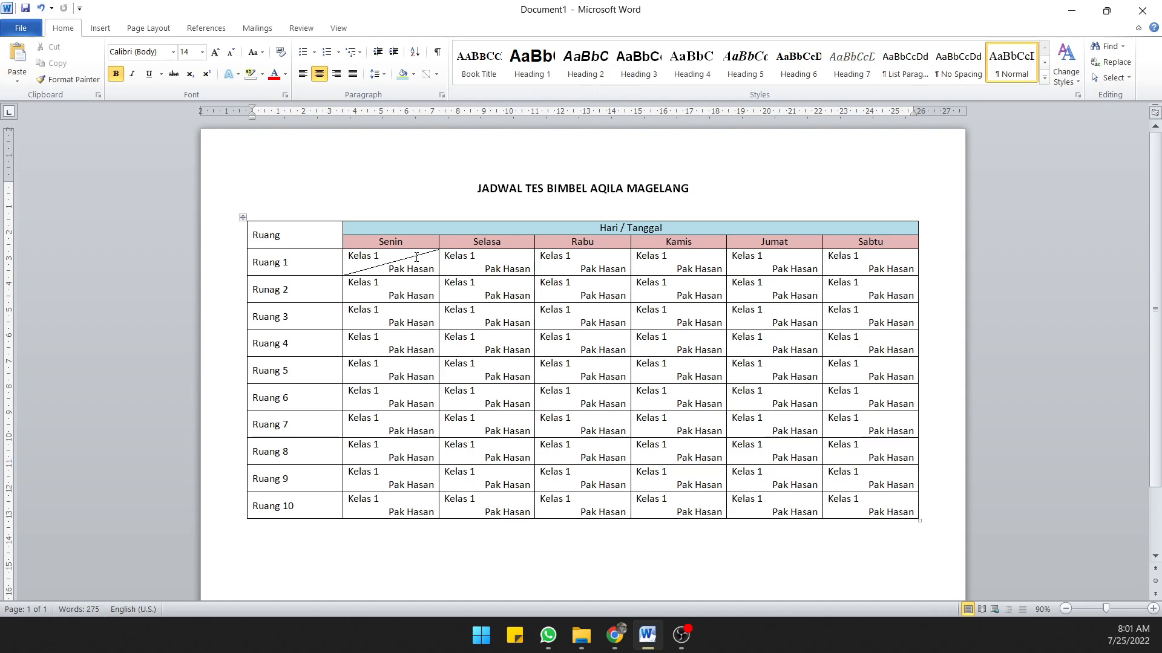
# Step: Apply a diagonal up border to all class and teacher cells from Senin to Sabtu in the ten room rows
pyautogui.moveTo(368, 259); pyautogui.dragTo(895, 511)
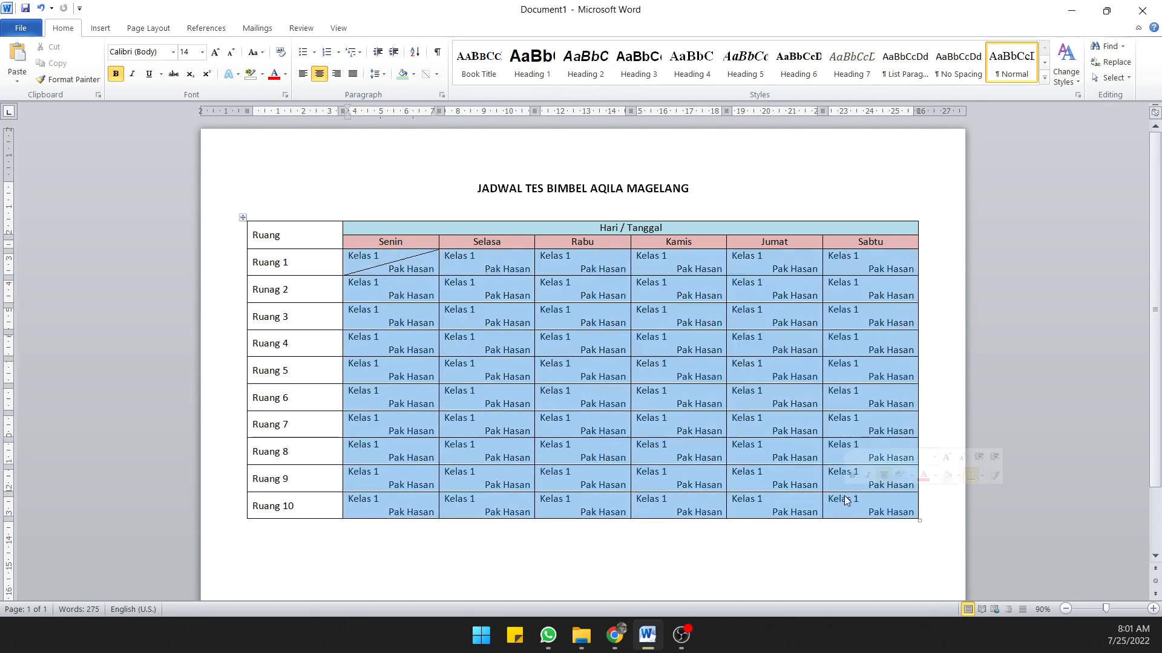
pyautogui.click(426, 75)
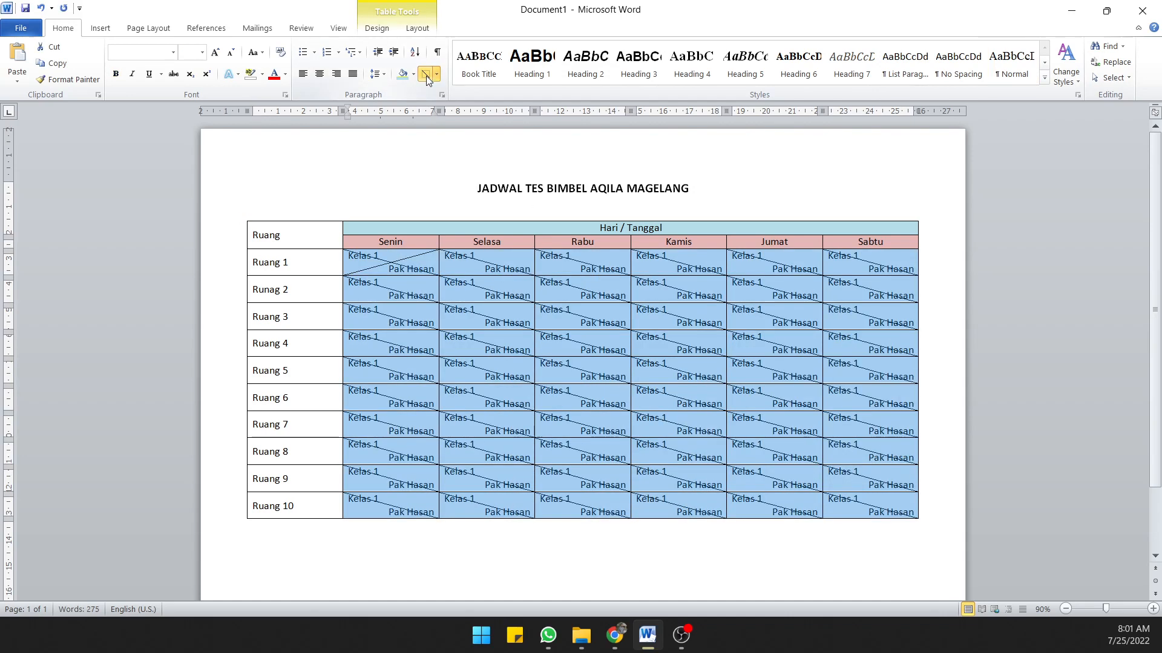
pyautogui.click(426, 75)
pyautogui.click(437, 74)
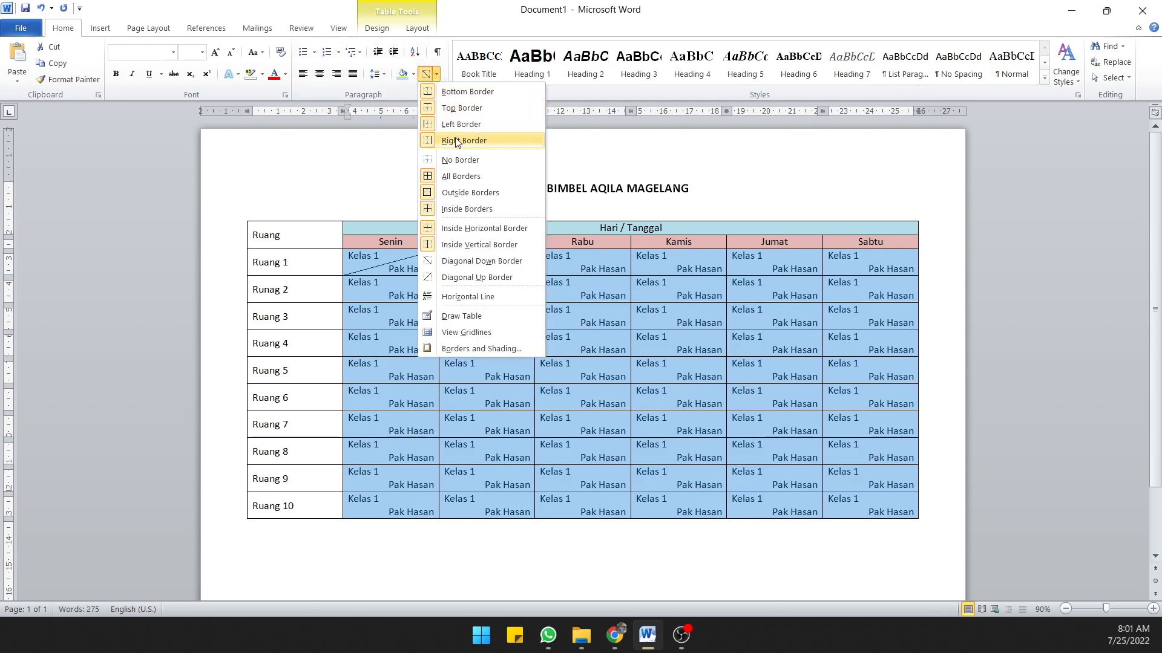
pyautogui.click(446, 280)
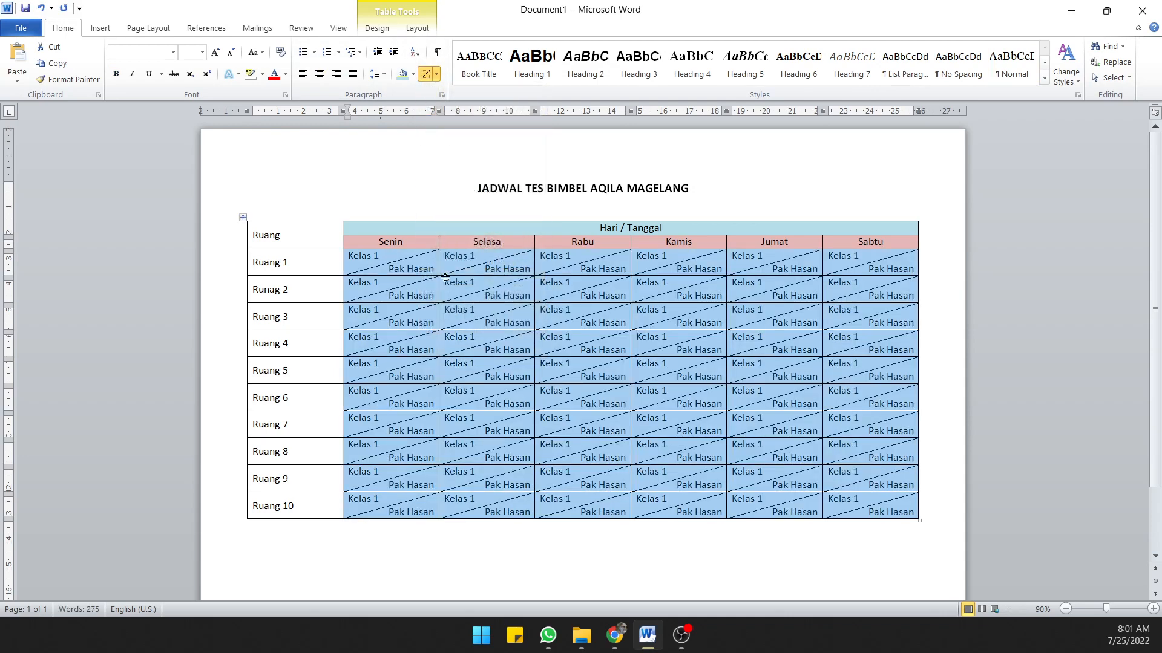
pyautogui.click(443, 185)
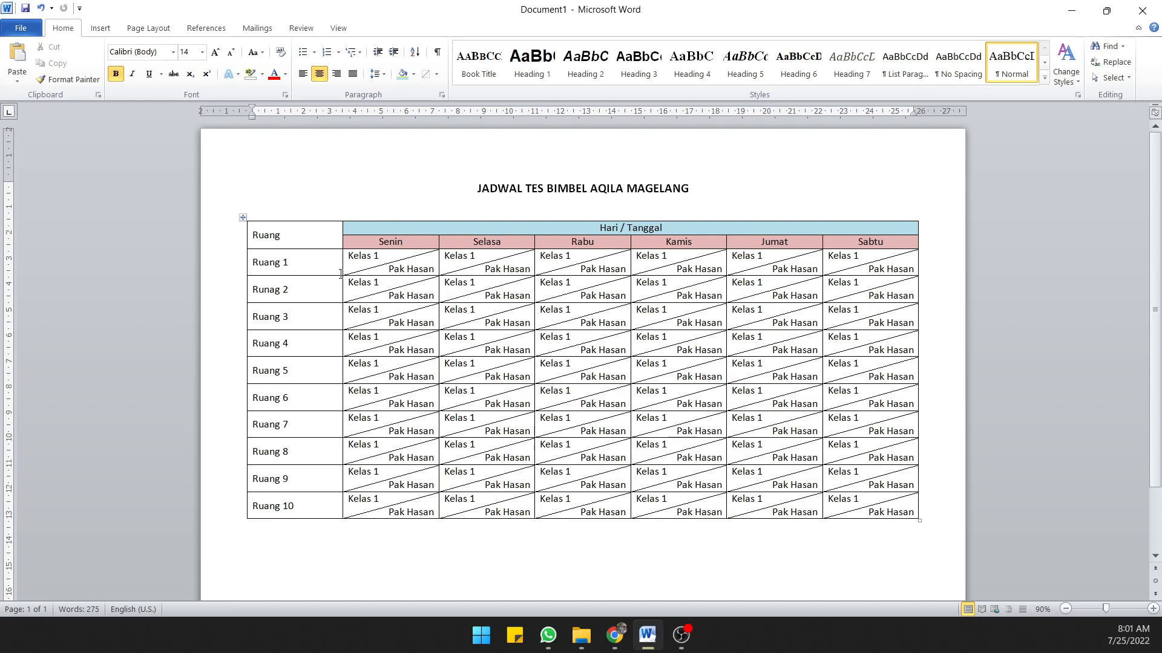
pyautogui.click(312, 261)
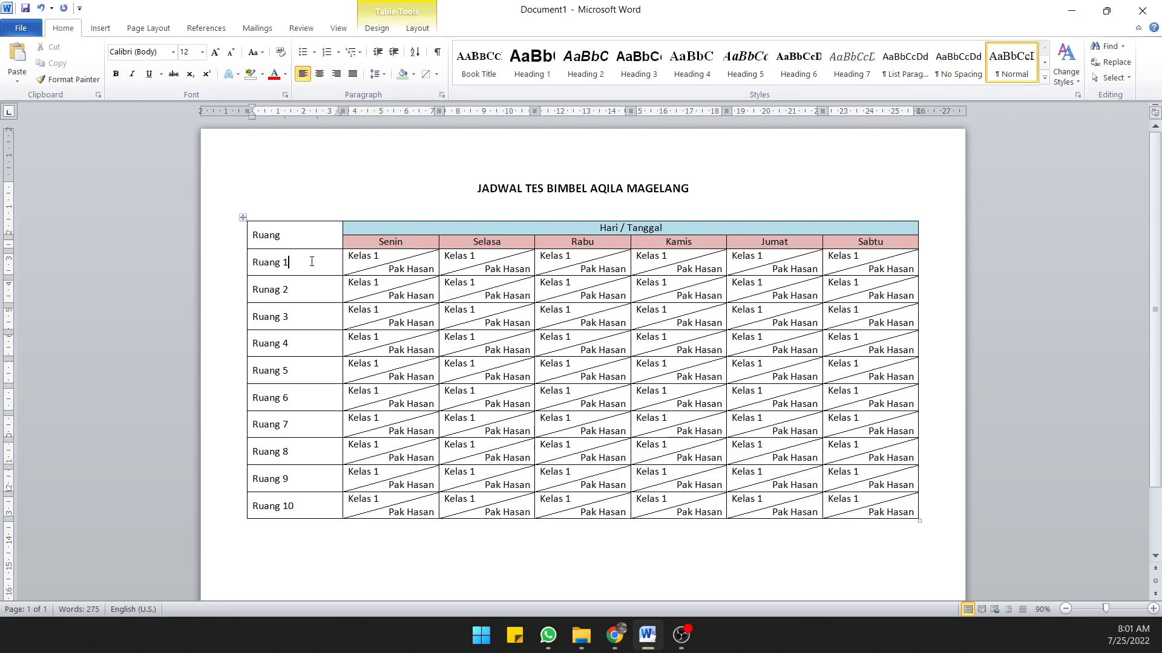
pyautogui.press('Return')
pyautogui.press('BackSpace')
pyautogui.moveTo(254, 261); pyautogui.dragTo(296, 500)
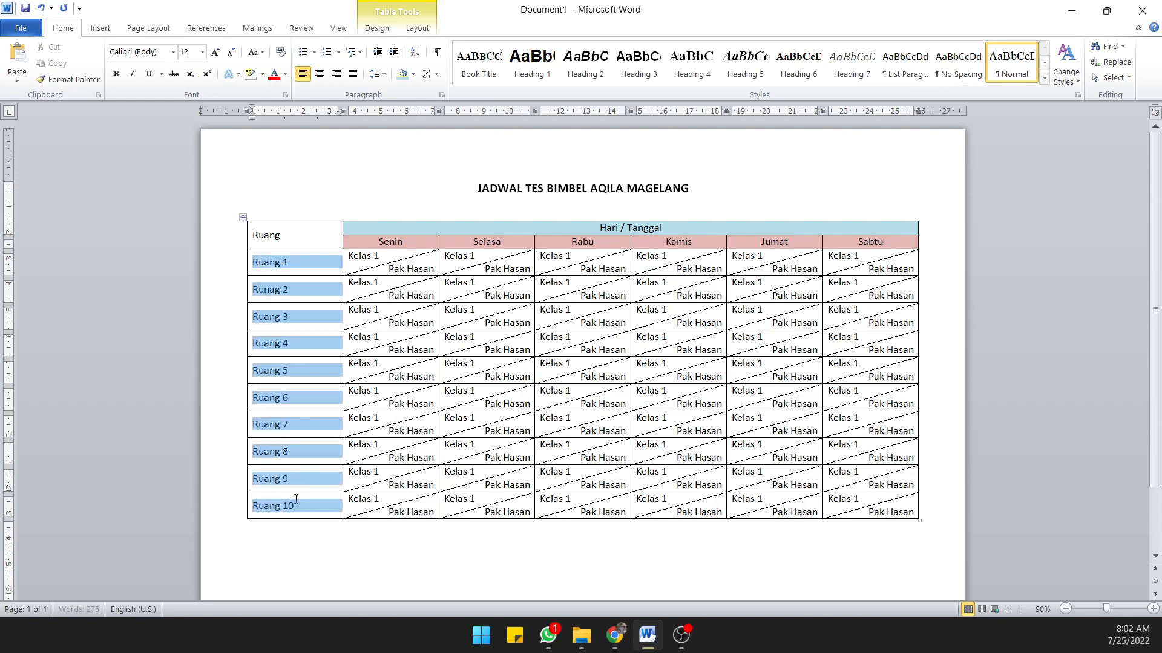
# Step: Try to indent the Ruang 1 label within its cell with a tab
pyautogui.click(306, 257)
pyautogui.press('Tab')
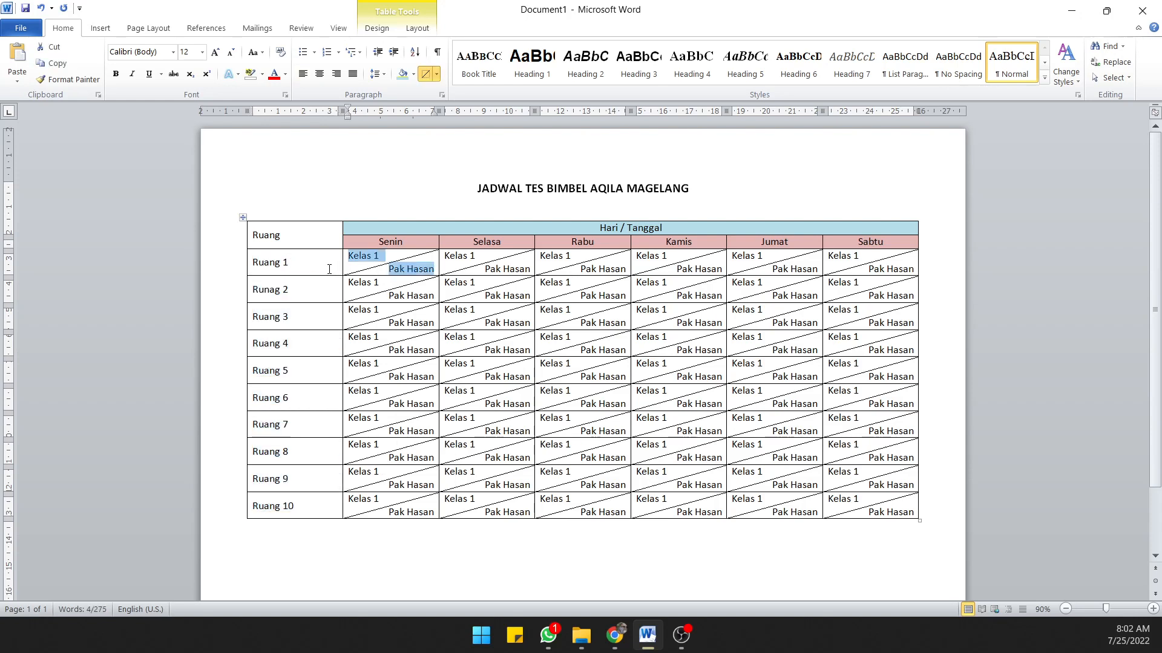
pyautogui.click(310, 263)
pyautogui.press('Tab')
pyautogui.click(314, 262)
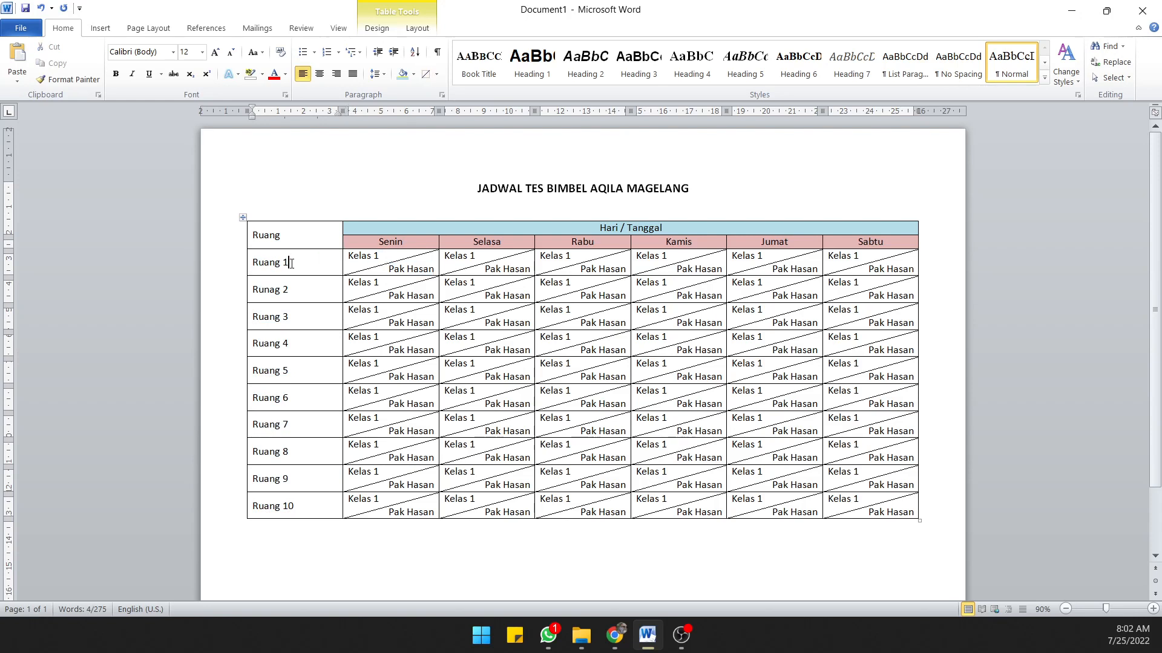
pyautogui.click(256, 263)
pyautogui.hotkey('alt', 'Tab')
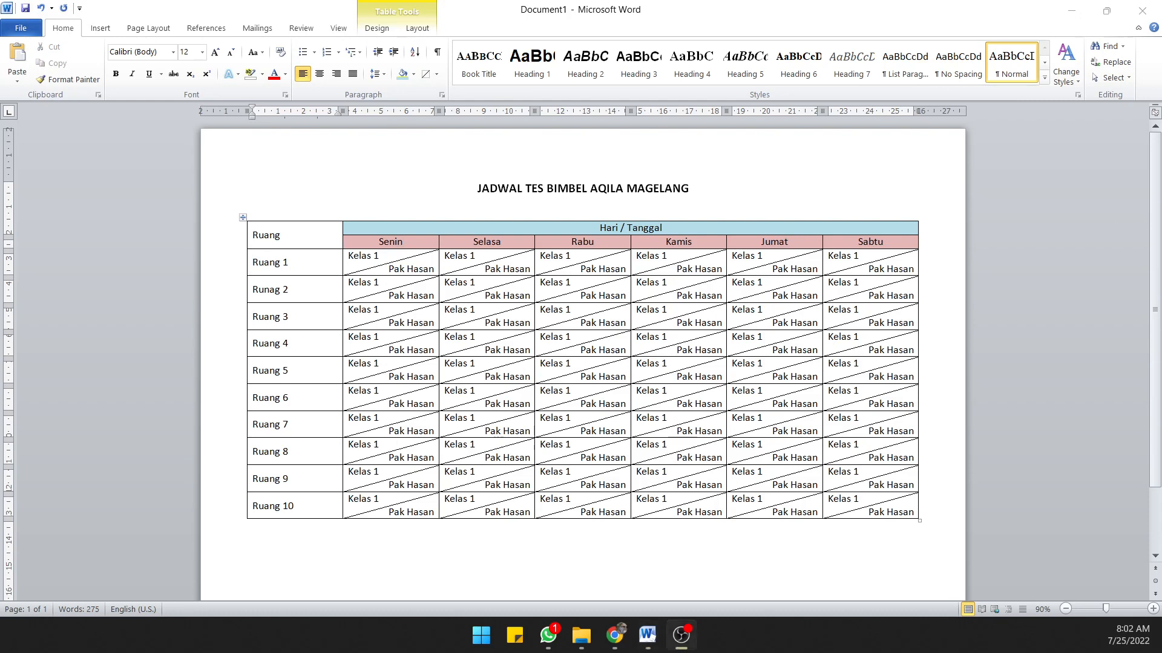
pyautogui.click(298, 262)
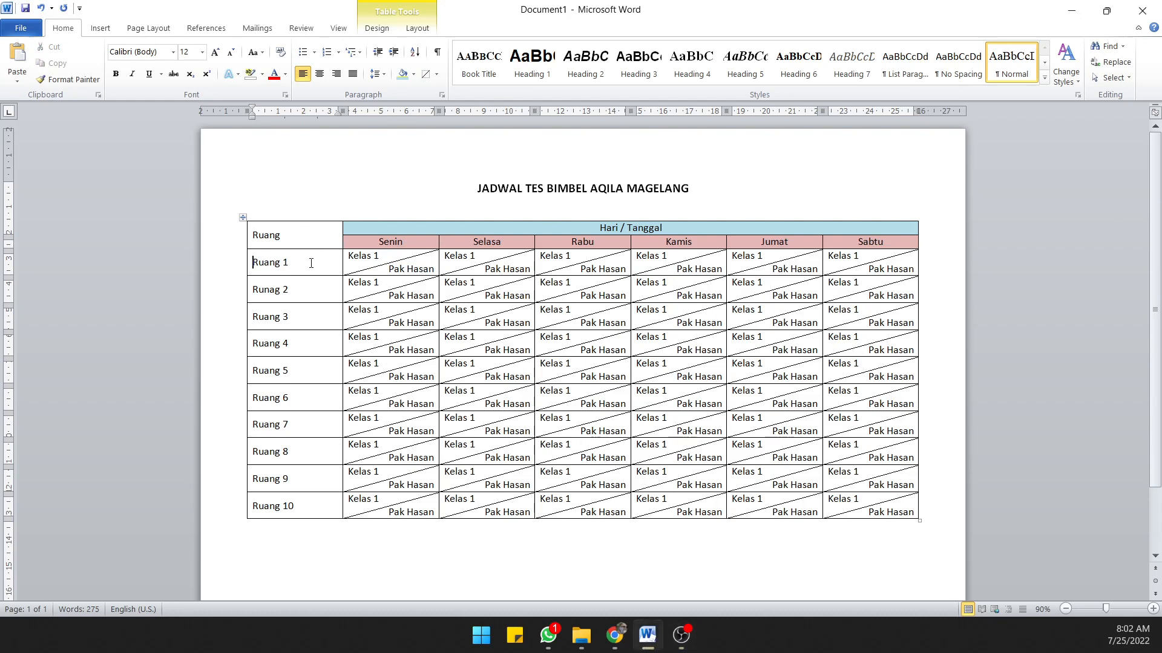
pyautogui.hotkey('ctrl', 'e')
pyautogui.press('BackSpace')
# Step: Add a second line reading "ahsldjklaksdj" beneath the Ruang 1 label and insert a tab before it
pyautogui.click(314, 265)
pyautogui.press('Return')
pyautogui.write('ahsldjklaksdj')
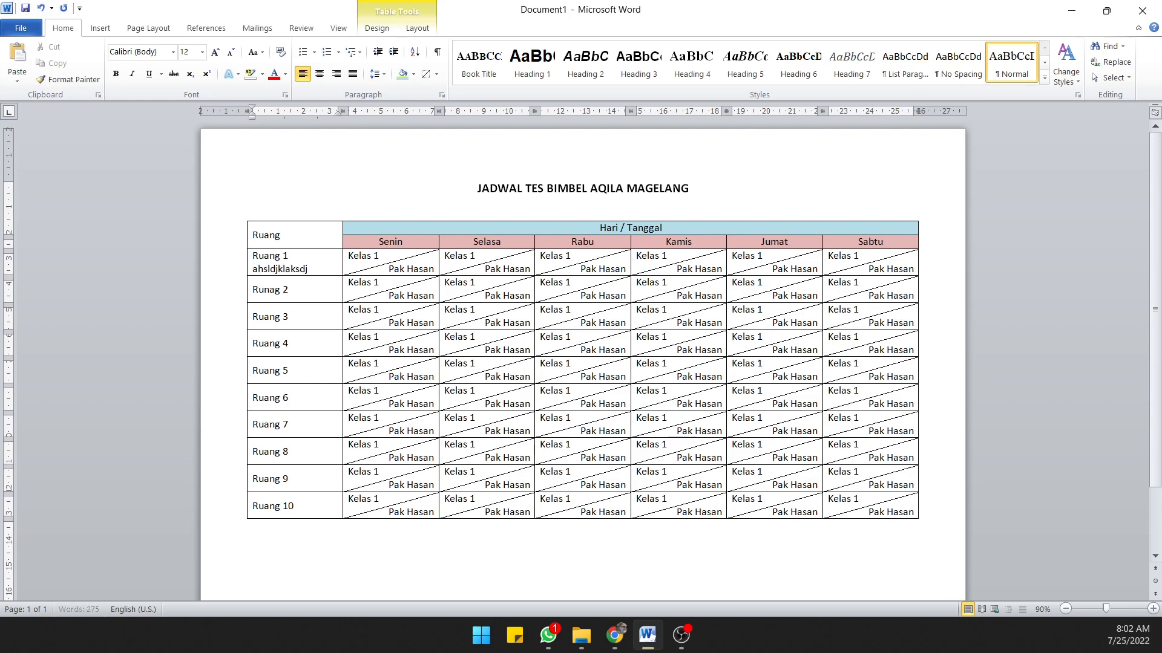
pyautogui.doubleClick(261, 269)
pyautogui.click(253, 269)
pyautogui.hotkey('ctrl', 'Tab')
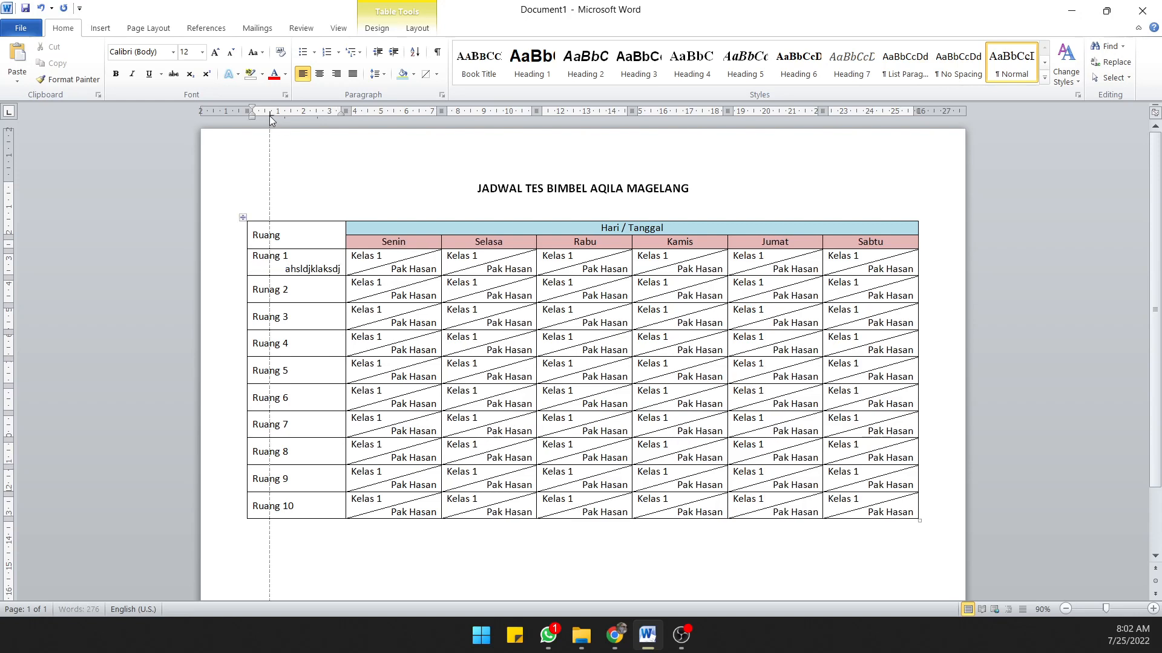
# Step: Set a left tab stop at about 0.5 cm for the second line in the Ruang 1 cell
pyautogui.moveTo(270, 115); pyautogui.dragTo(264, 118)
pyautogui.click(293, 293)
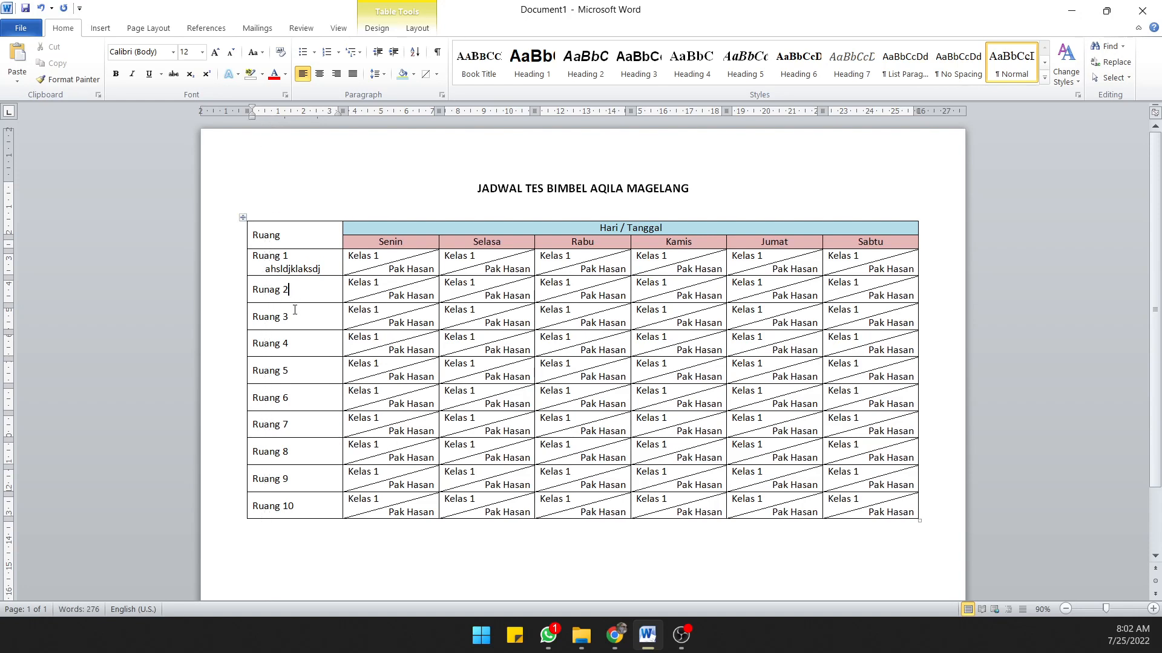
pyautogui.click(266, 269)
pyautogui.click(583, 202)
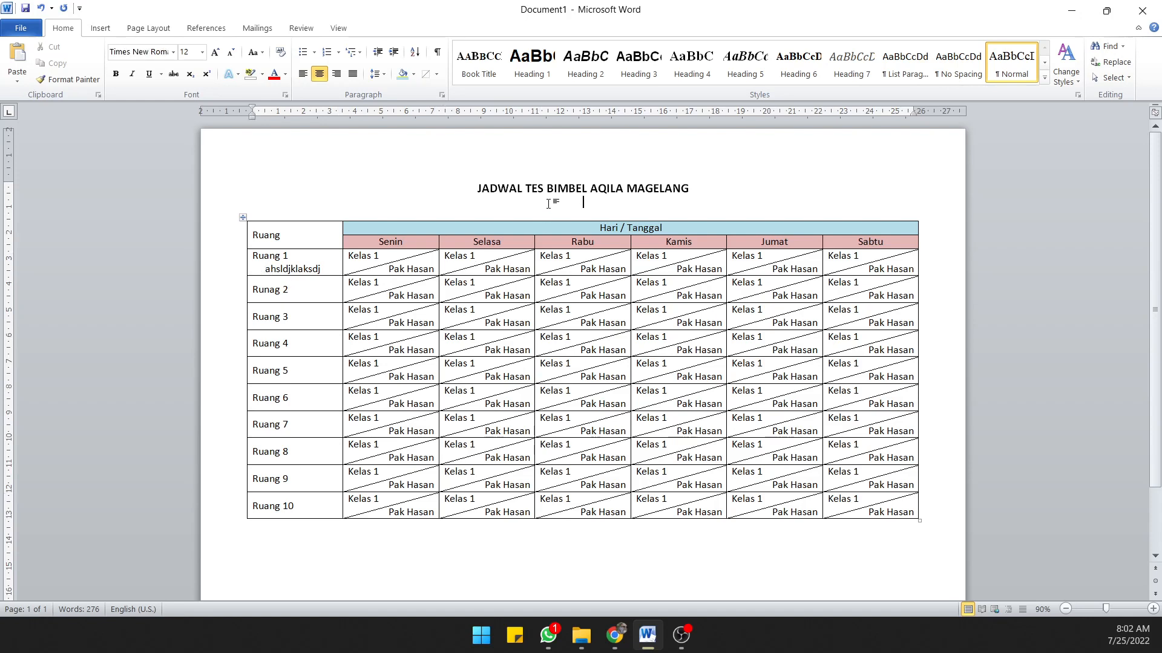